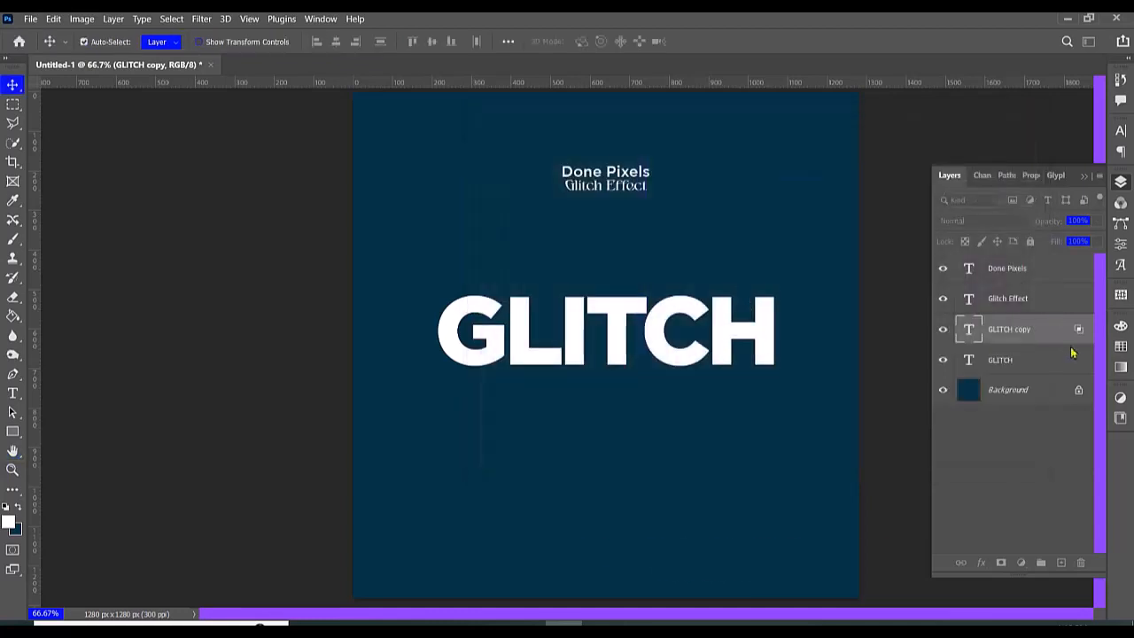
Nudge the GLITCH copy text layer slightly to the left and duplicate it.
{"action": "key", "text": "Left"}
{"action": "key", "text": "Left"}
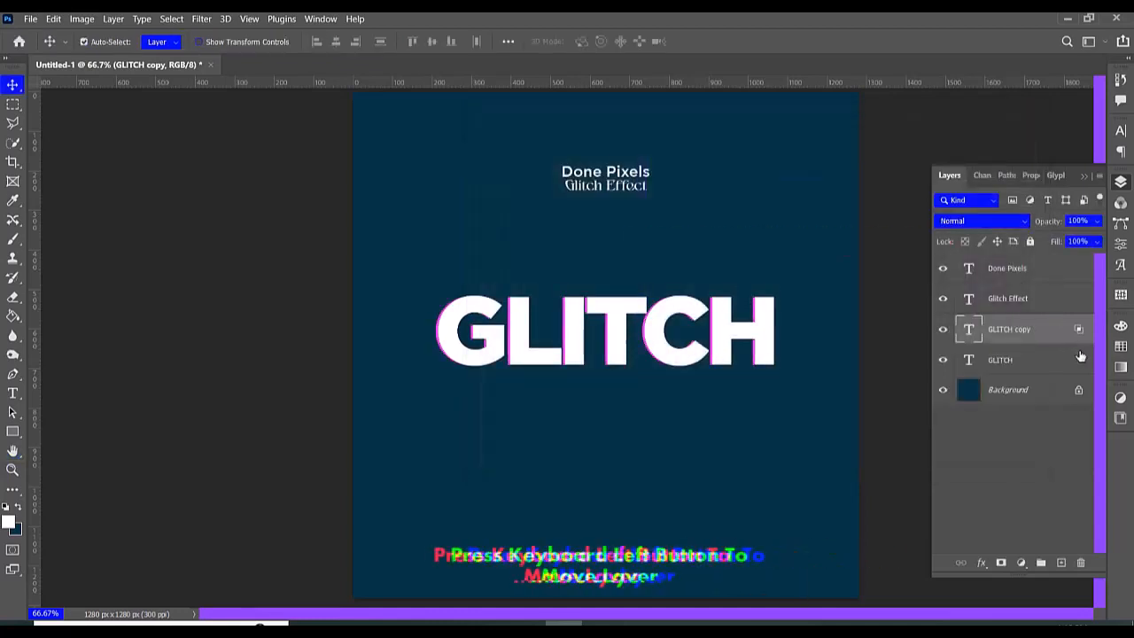
{"action": "key", "text": "ctrl+j"}
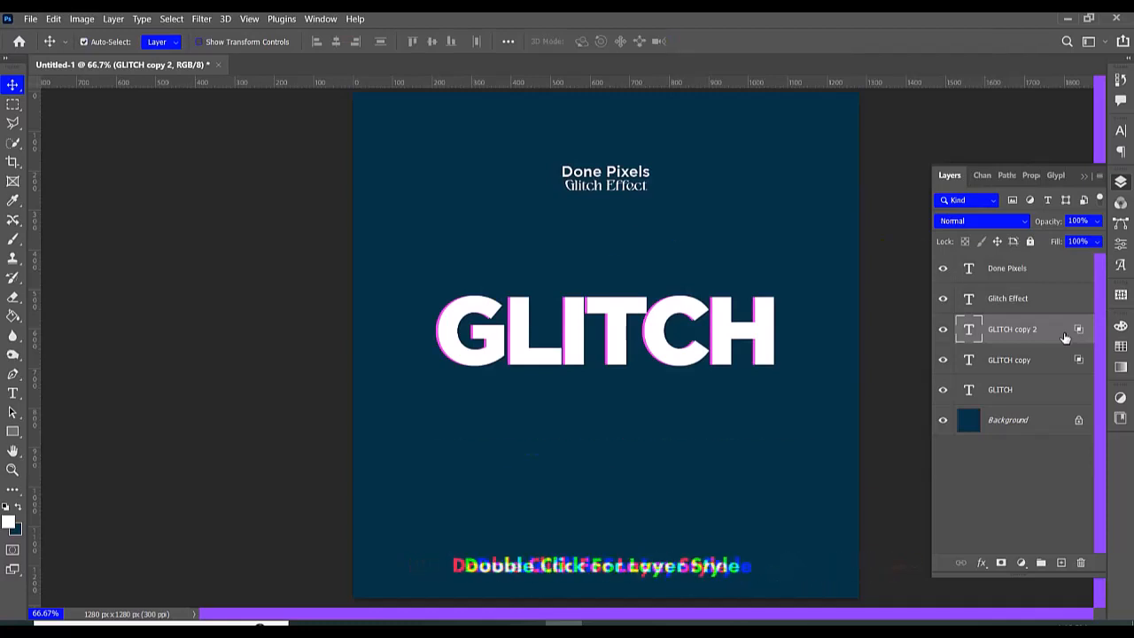
Enable the G channel and disable the R channel in the GLITCH copy 2 layer's blending options, and nudge the layer slightly right.
{"action": "double_click", "coordinate": [1062, 336]}
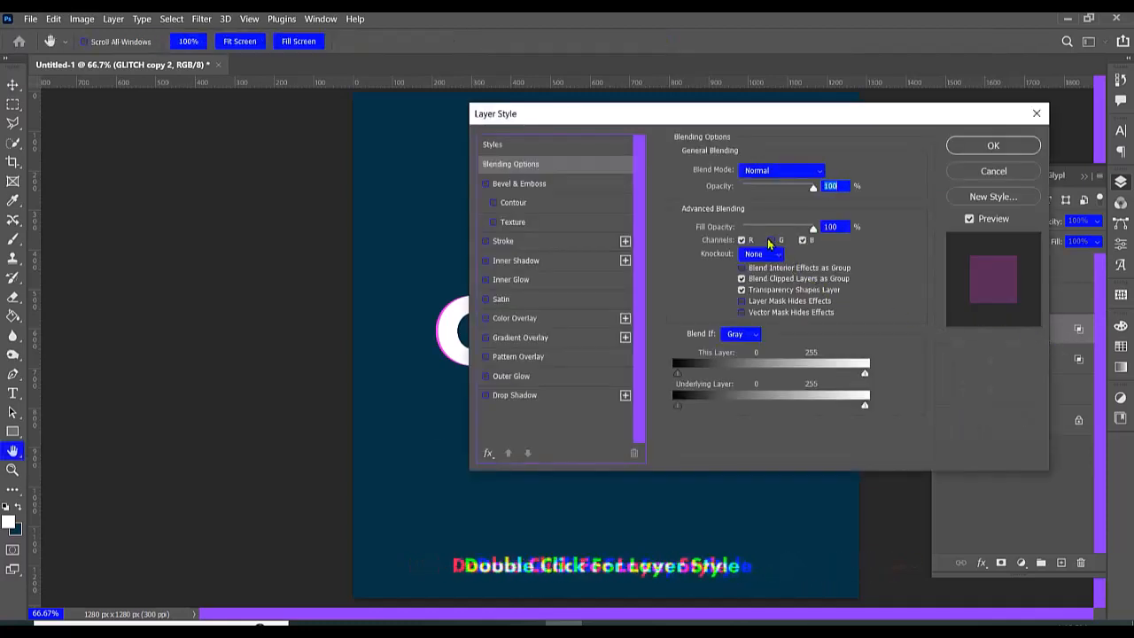
{"action": "left_click", "coordinate": [771, 240]}
{"action": "left_click", "coordinate": [741, 240]}
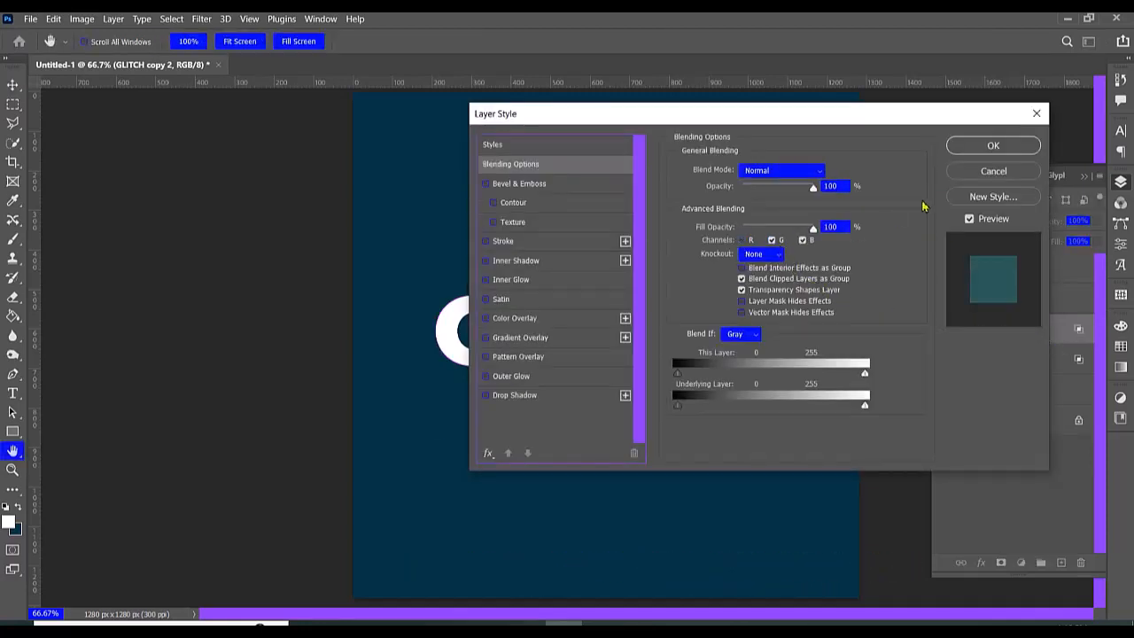
{"action": "left_click", "coordinate": [975, 147]}
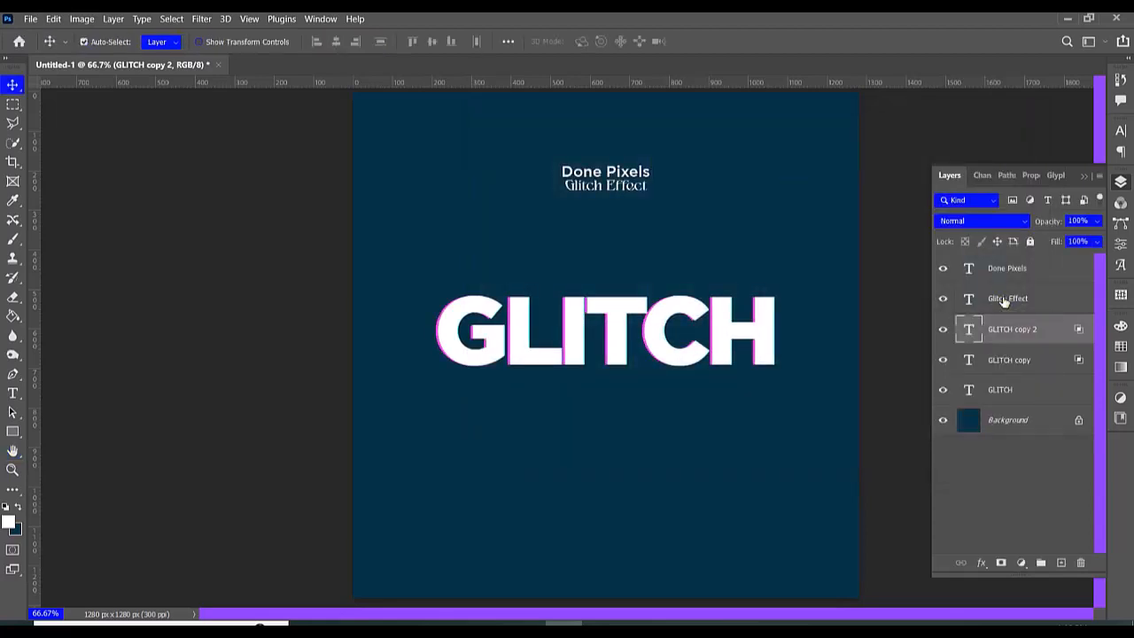
{"action": "key", "text": "Right"}
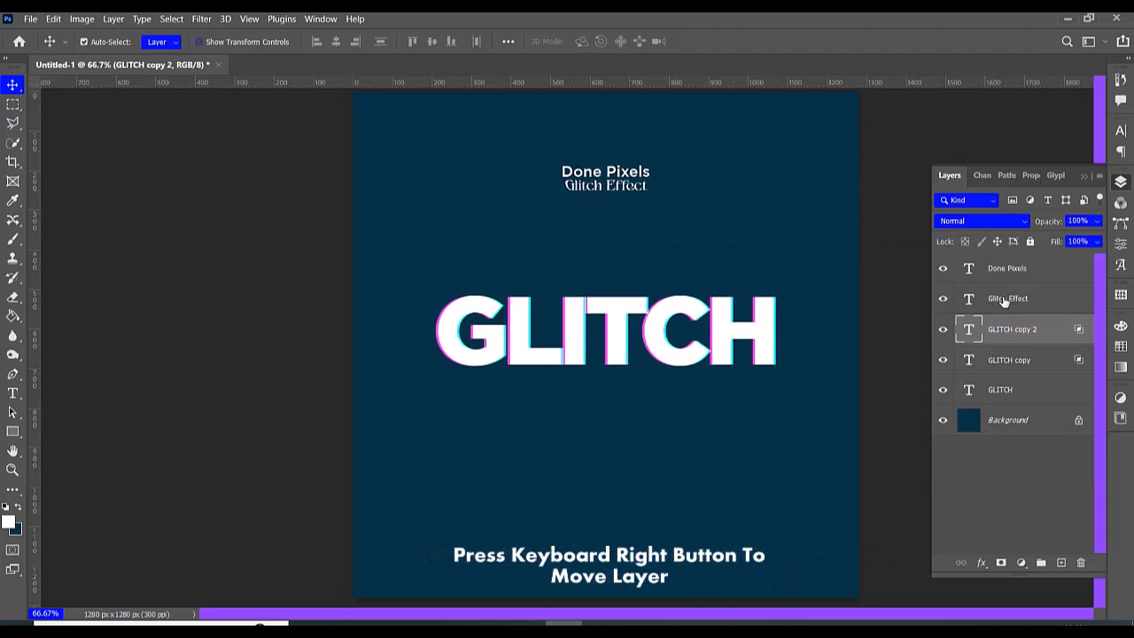
Combine the GLITCH copy 2, GLITCH copy and GLITCH layers into one smart object.
{"action": "left_click", "coordinate": [1114, 182]}
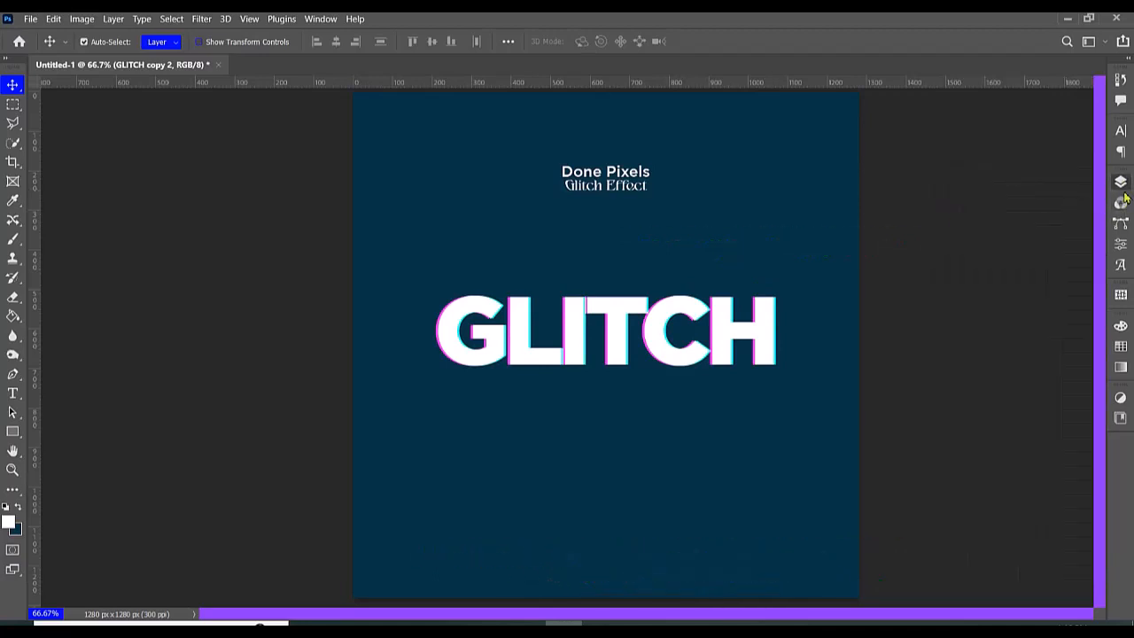
{"action": "left_click", "coordinate": [1121, 183]}
{"action": "left_click", "coordinate": [1040, 395], "text": "shift"}
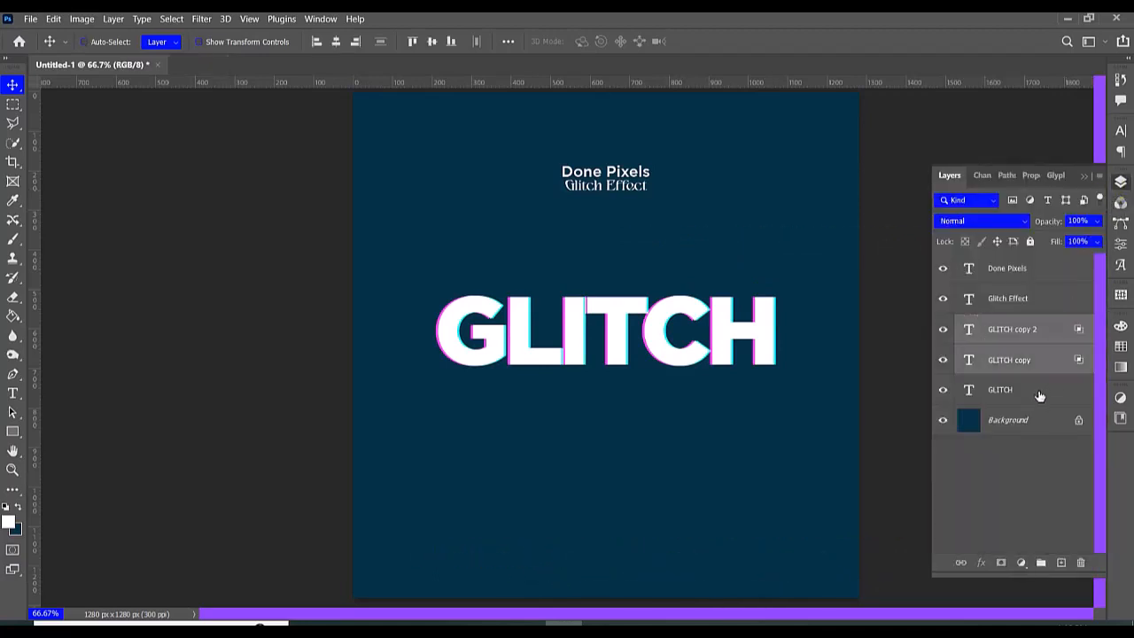
{"action": "left_click", "coordinate": [1040, 395], "text": "shift"}
{"action": "right_click", "coordinate": [1037, 381]}
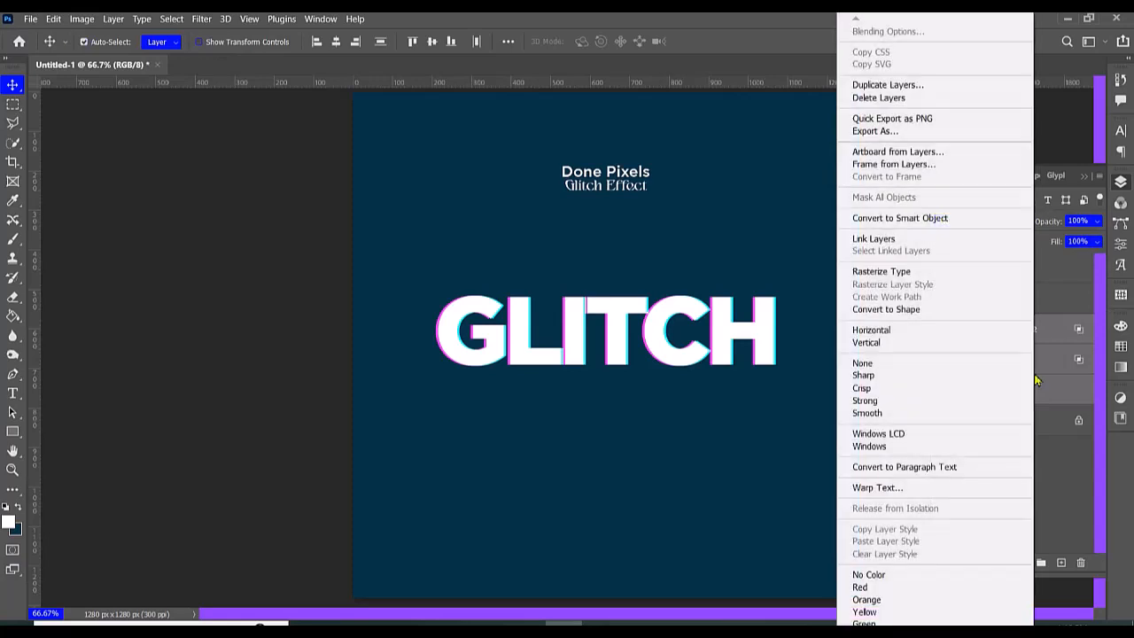
{"action": "left_click", "coordinate": [898, 228]}
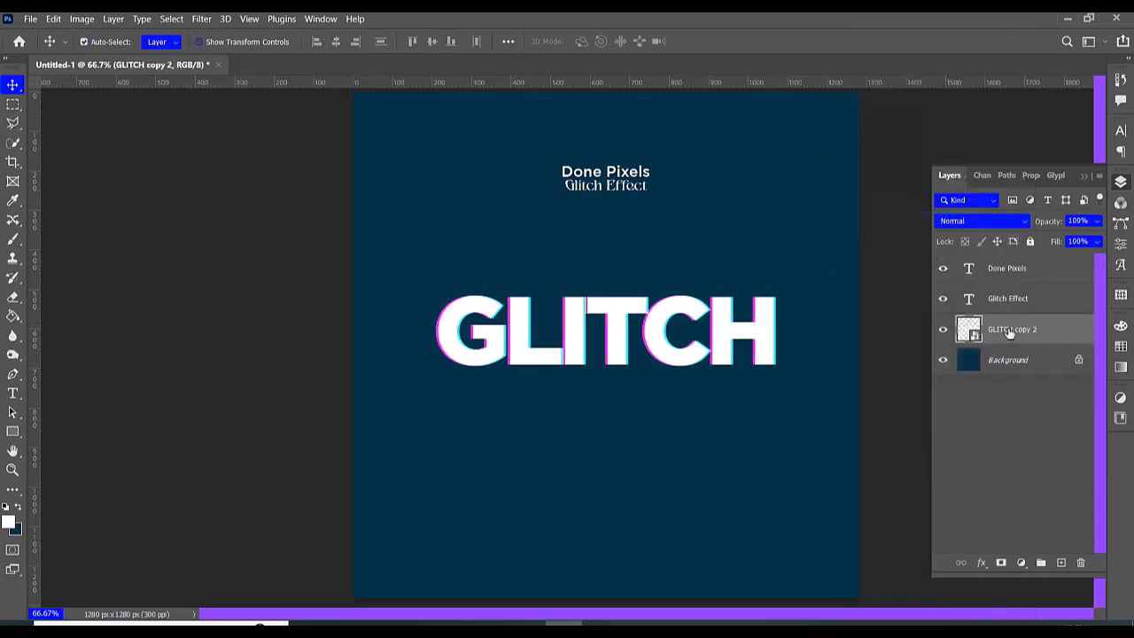
Rasterize the combined GLITCH smart object layer.
{"action": "right_click", "coordinate": [999, 337]}
{"action": "left_click", "coordinate": [863, 317]}
{"action": "left_click", "coordinate": [1121, 181]}
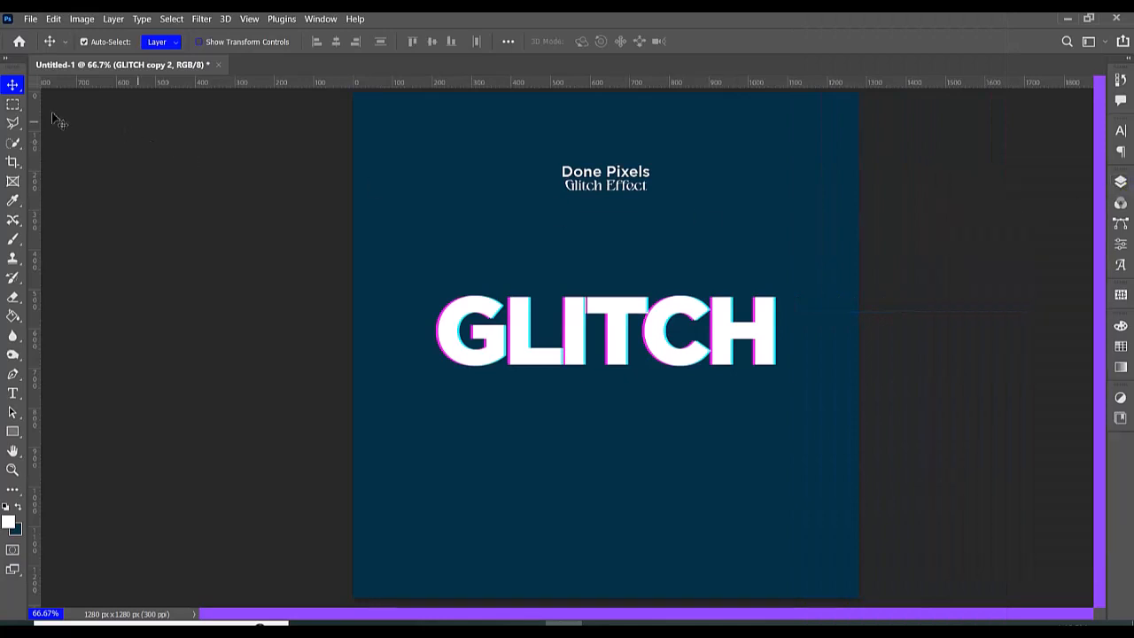
Shift thin horizontal marquee strips of the GLITCH text to the right at the top, middle-left and lower-right, and deselect.
{"action": "left_click", "coordinate": [12, 105]}
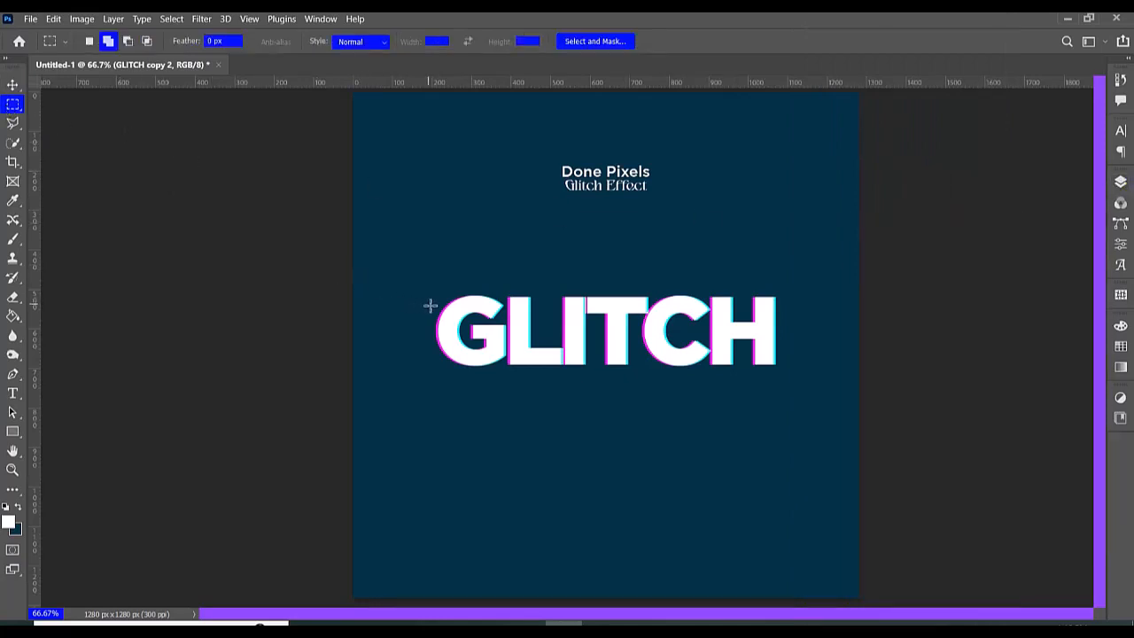
{"action": "left_click_drag", "start_coordinate": [434, 306], "coordinate": [783, 310]}
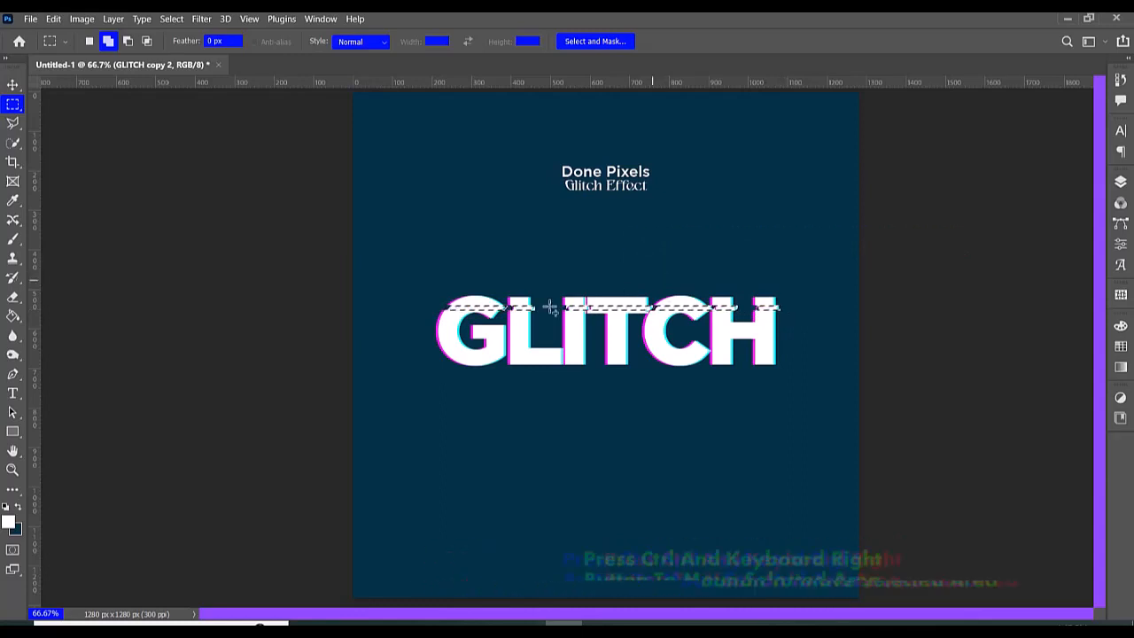
{"action": "left_click_drag", "start_coordinate": [433, 336], "coordinate": [544, 338]}
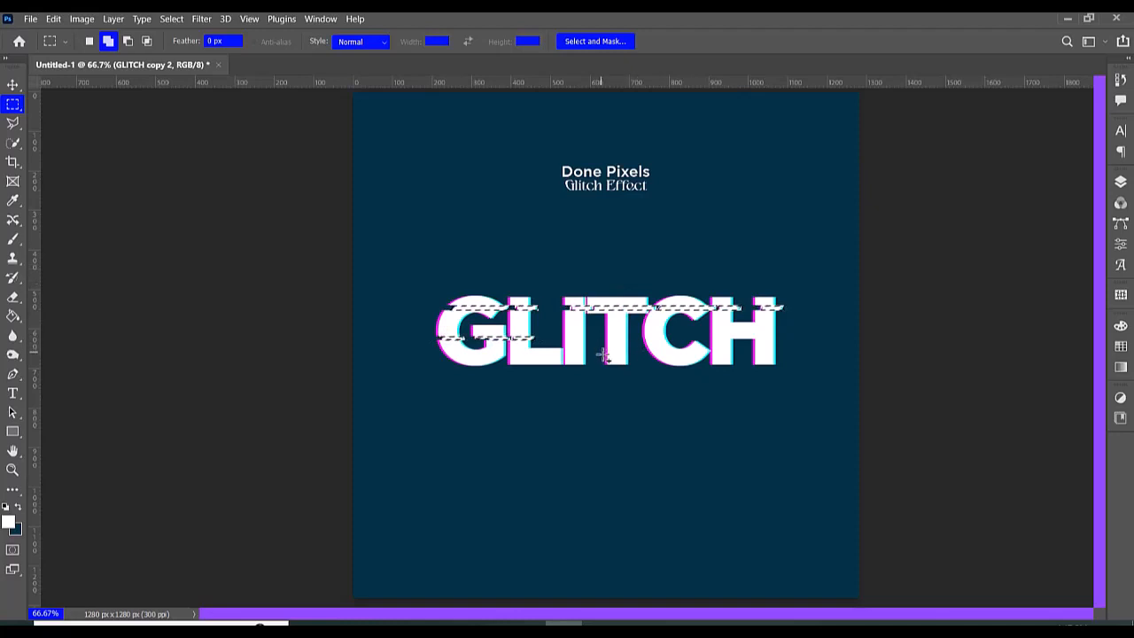
{"action": "left_click_drag", "start_coordinate": [601, 349], "coordinate": [783, 356]}
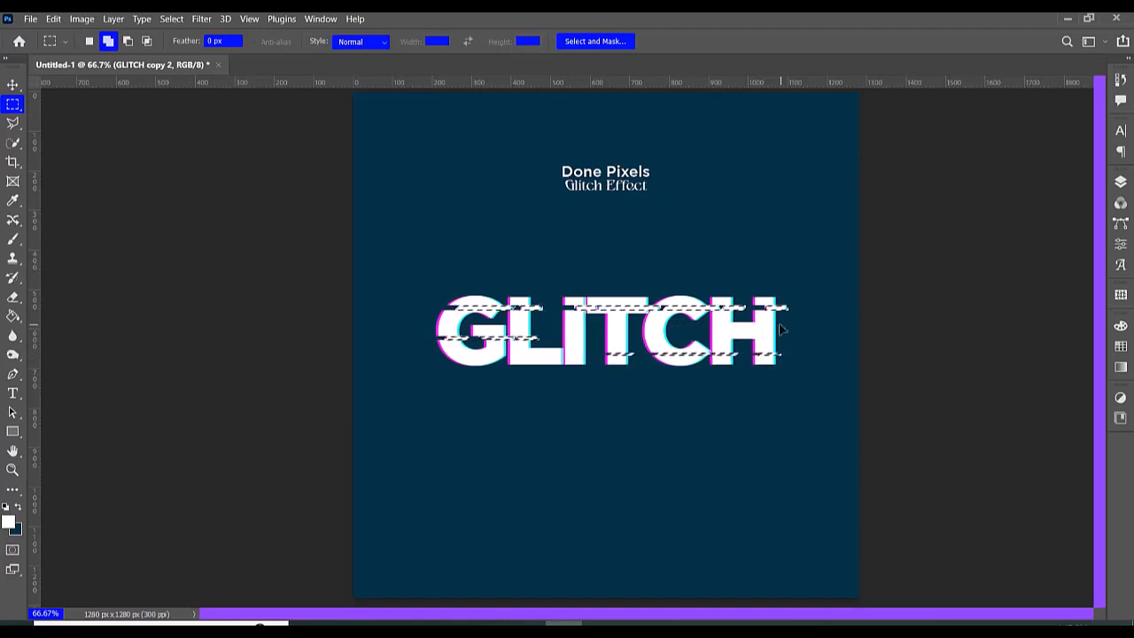
{"action": "key", "text": "ctrl+d"}
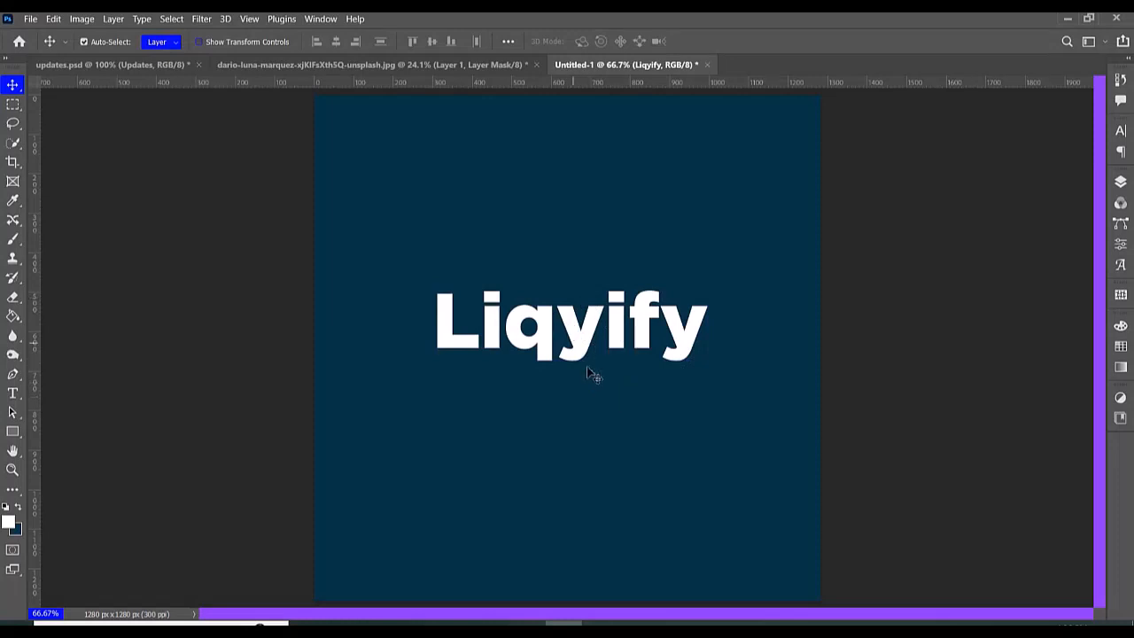
Duplicate the Liqyify text three times in a tight vertical stack and combine all four text layers into one smart object.
{"action": "left_click_drag", "start_coordinate": [582, 348], "coordinate": [580, 421]}
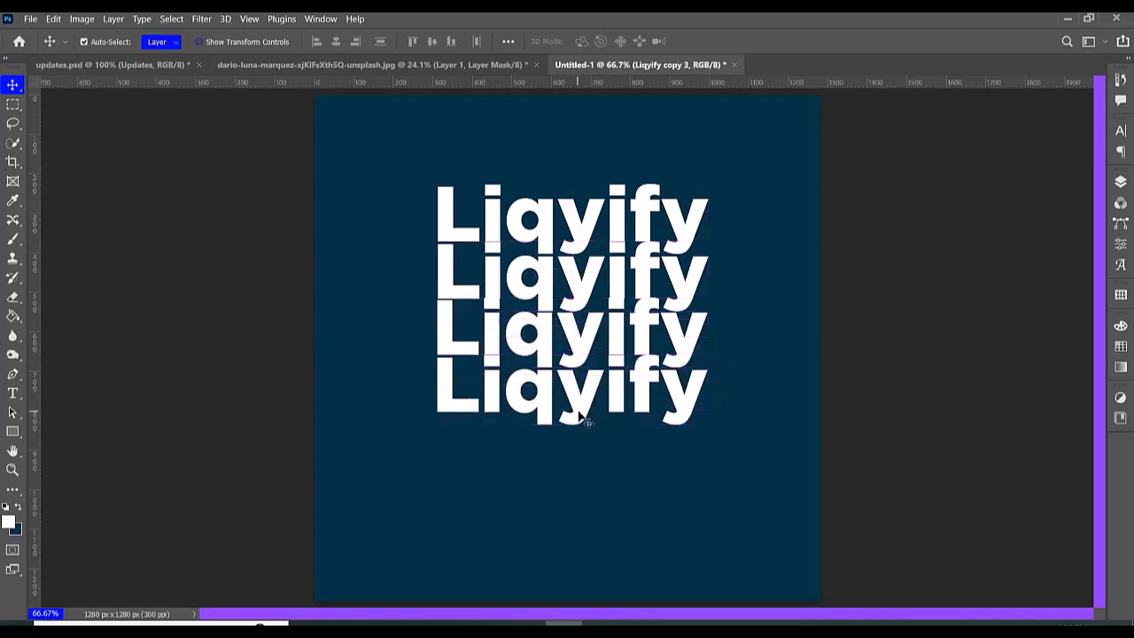
{"action": "left_click", "coordinate": [1119, 182]}
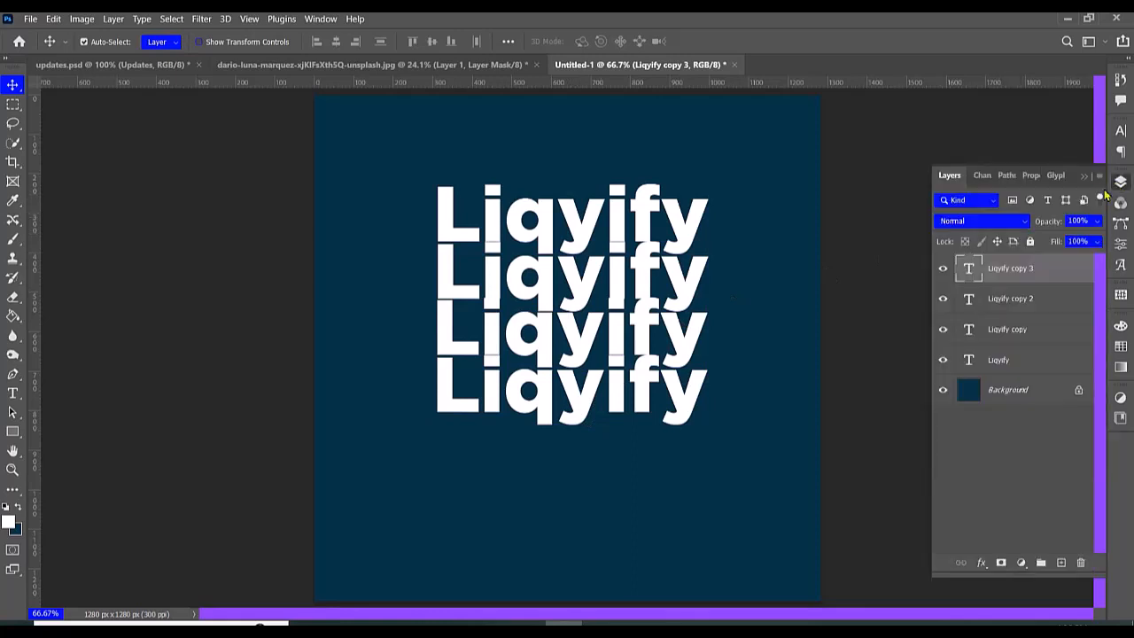
{"action": "left_click", "coordinate": [1017, 301], "text": "ctrl"}
{"action": "left_click", "coordinate": [1019, 329], "text": "ctrl"}
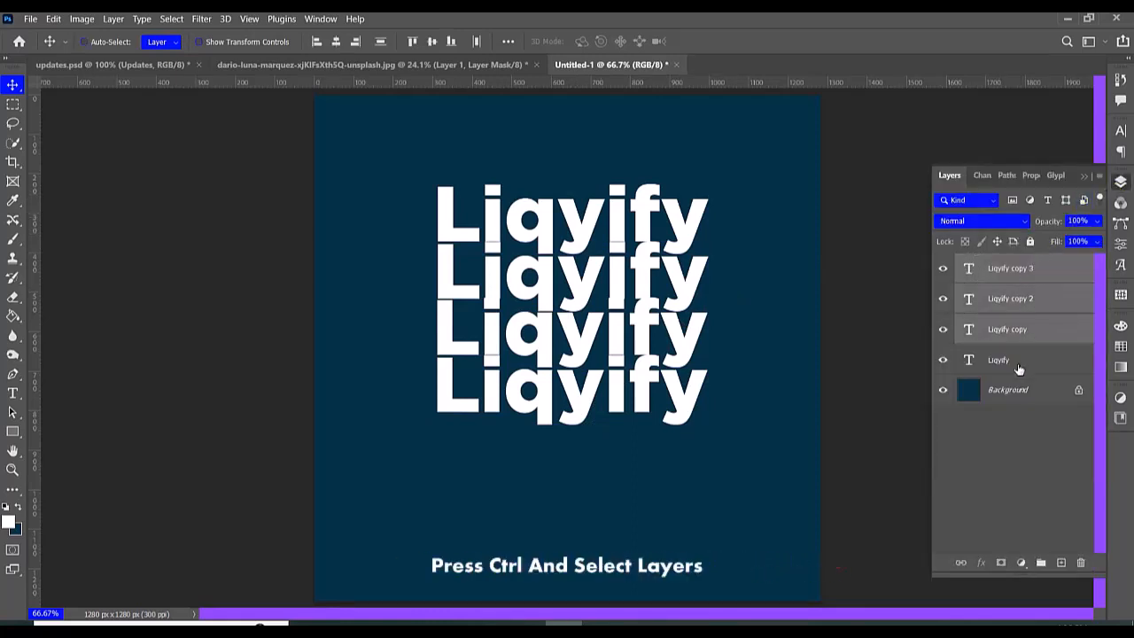
{"action": "left_click", "coordinate": [1019, 367], "text": "ctrl"}
{"action": "right_click", "coordinate": [1017, 367]}
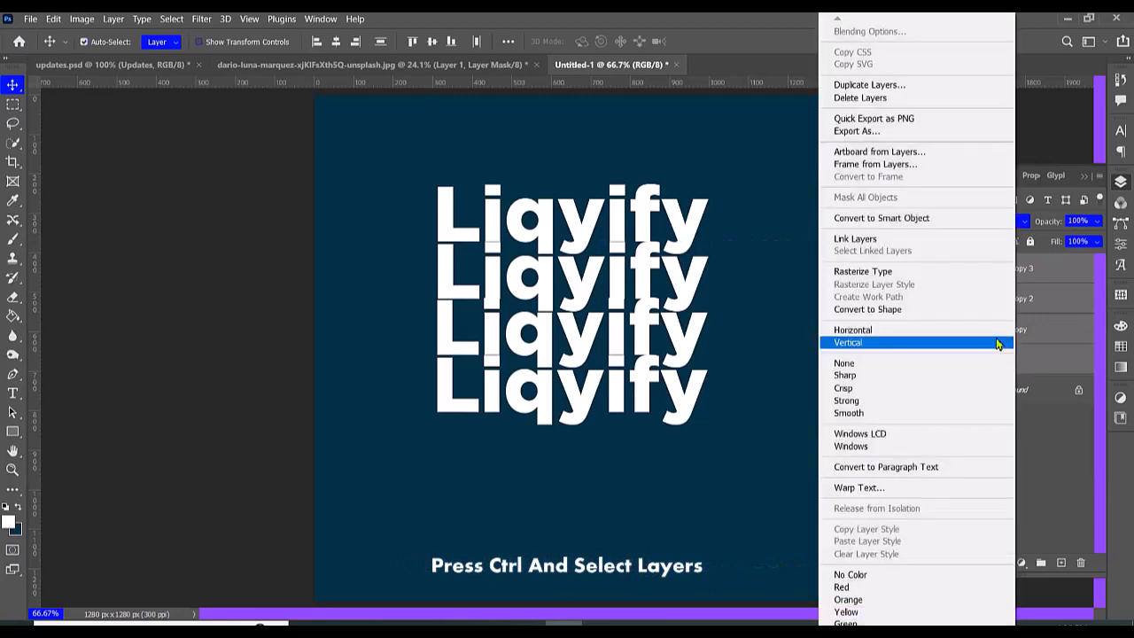
{"action": "left_click", "coordinate": [894, 220]}
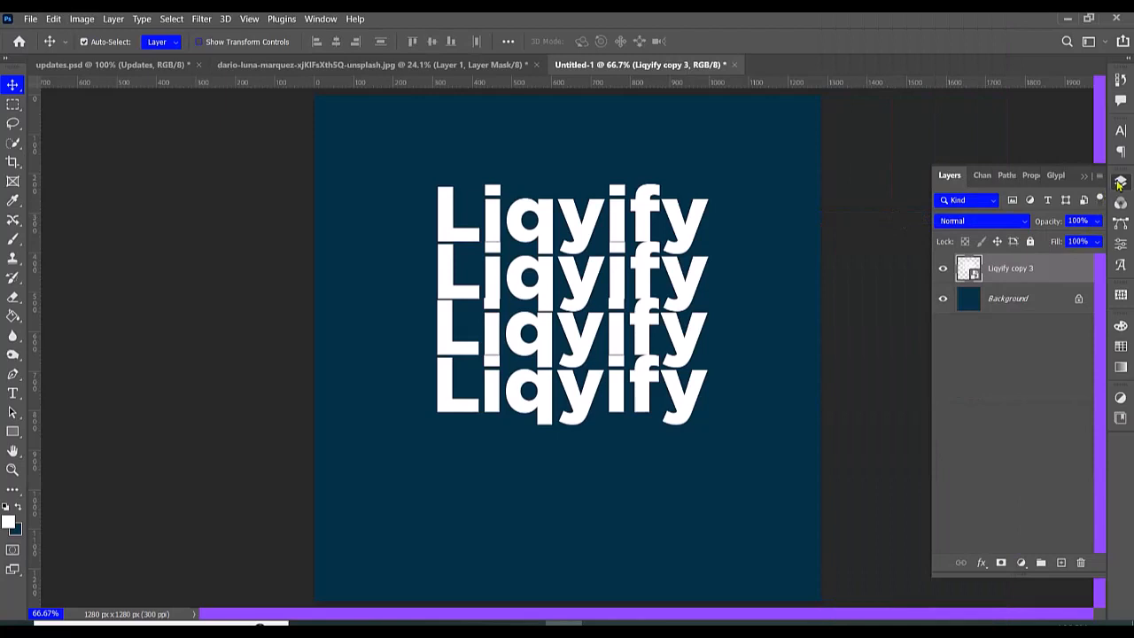
{"action": "left_click", "coordinate": [1119, 182]}
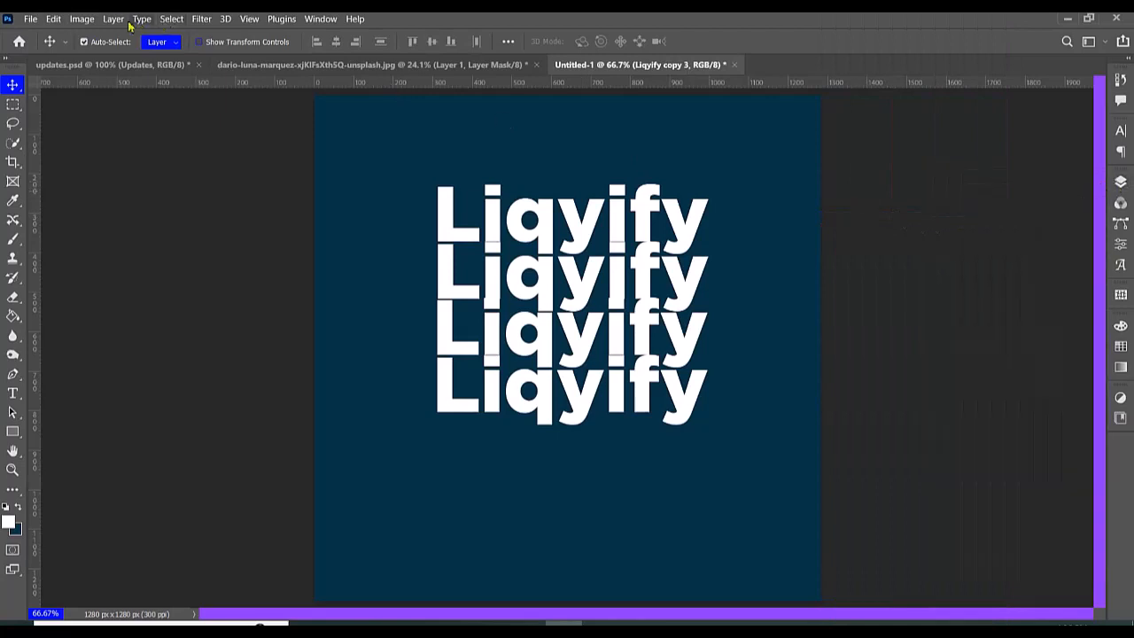
Apply the Liquify filter to the stacked text, pushing parts of the letters downward with a size 100 brush for a wavy look.
{"action": "left_click", "coordinate": [201, 19]}
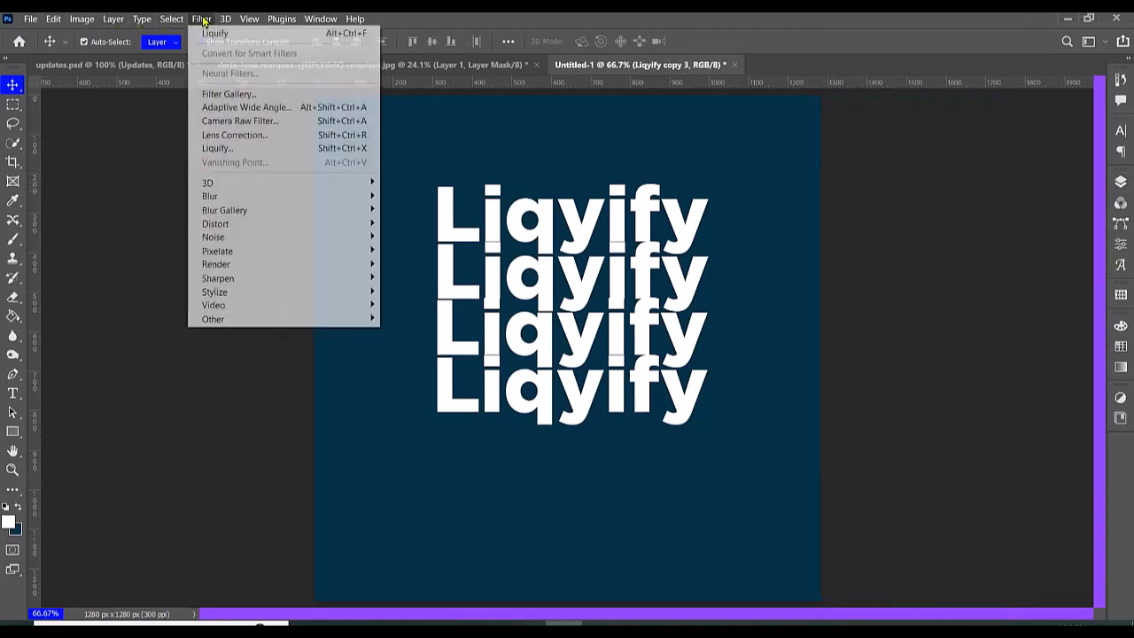
{"action": "left_click", "coordinate": [220, 153]}
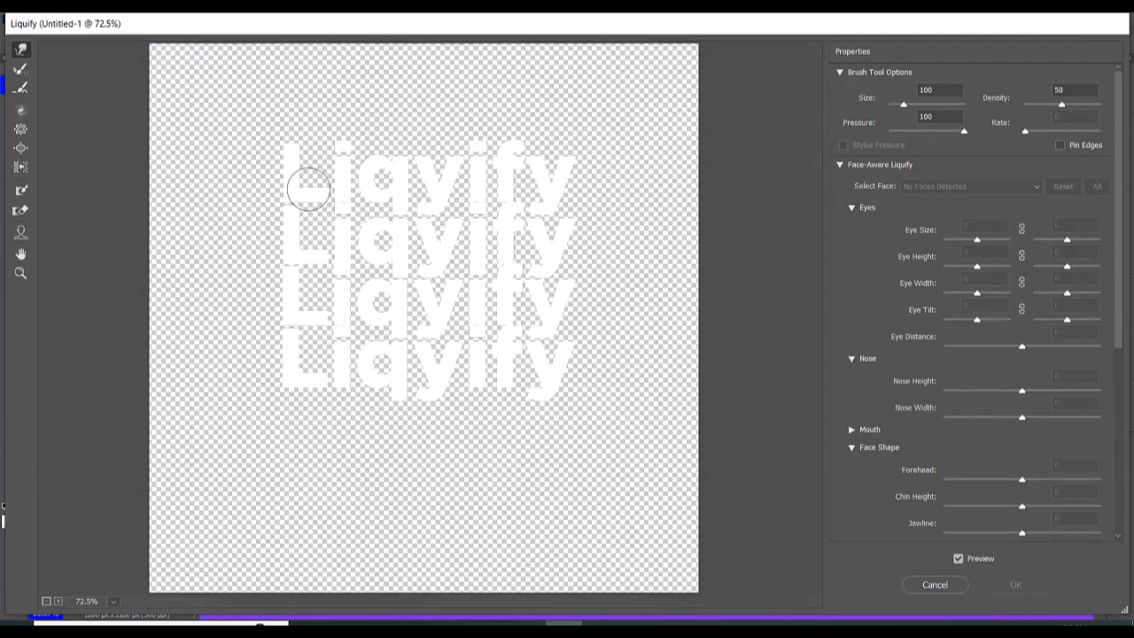
{"action": "left_click_drag", "start_coordinate": [309, 209], "coordinate": [319, 406]}
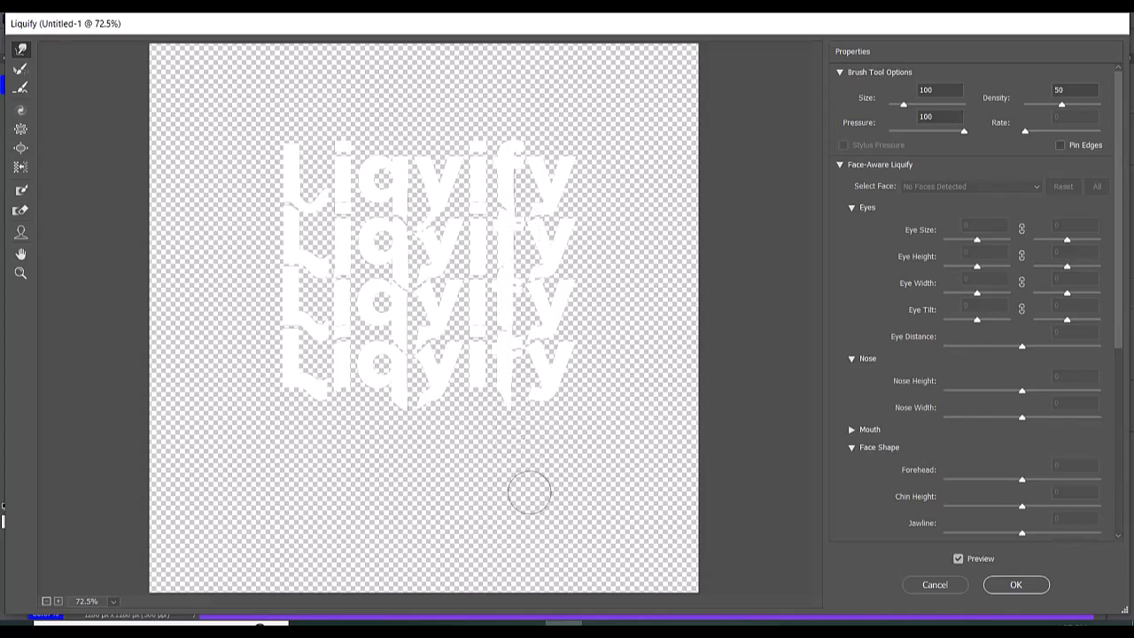
{"action": "left_click", "coordinate": [1014, 584]}
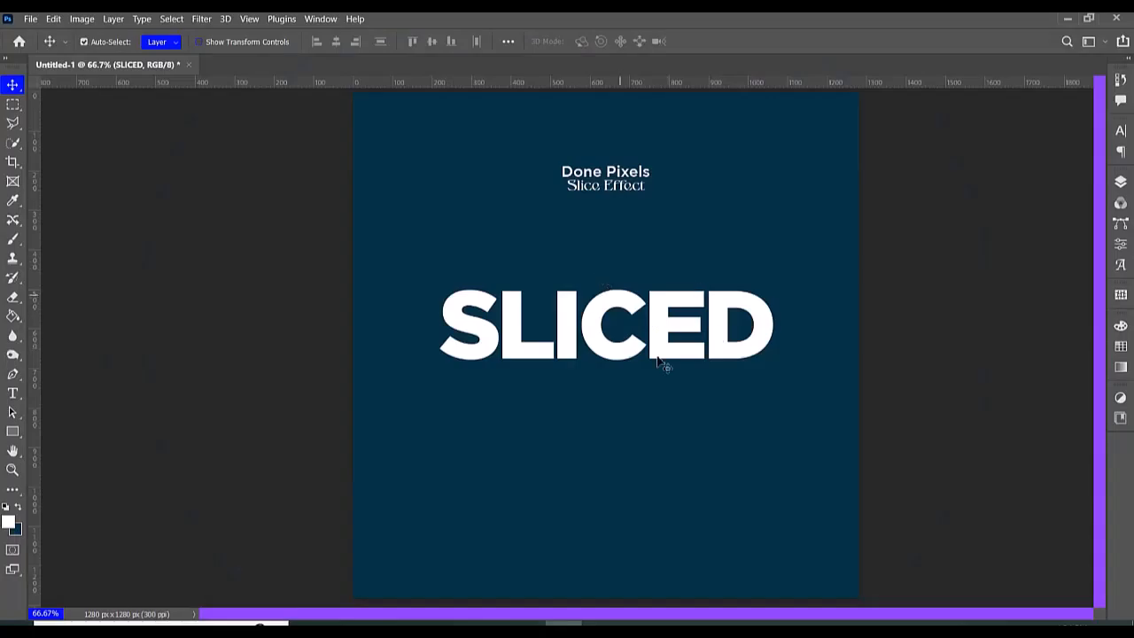
Select the upper part of the SLICED text with the Polygonal Lasso along a slightly slanted line and mask the layer to it.
{"action": "left_click", "coordinate": [12, 123]}
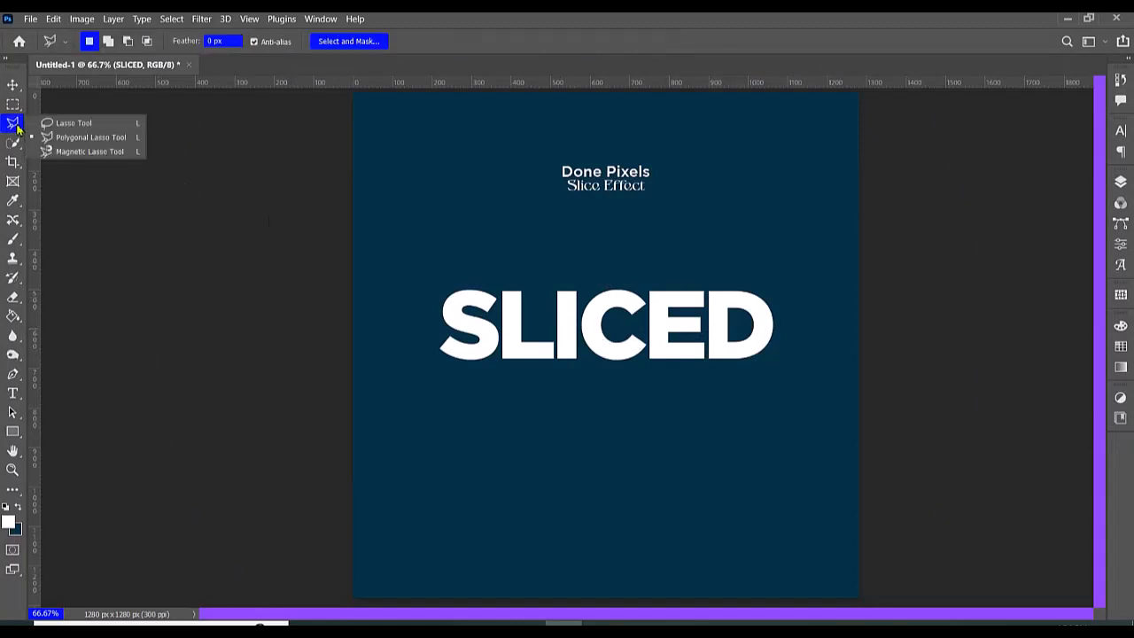
{"action": "left_click", "coordinate": [98, 139]}
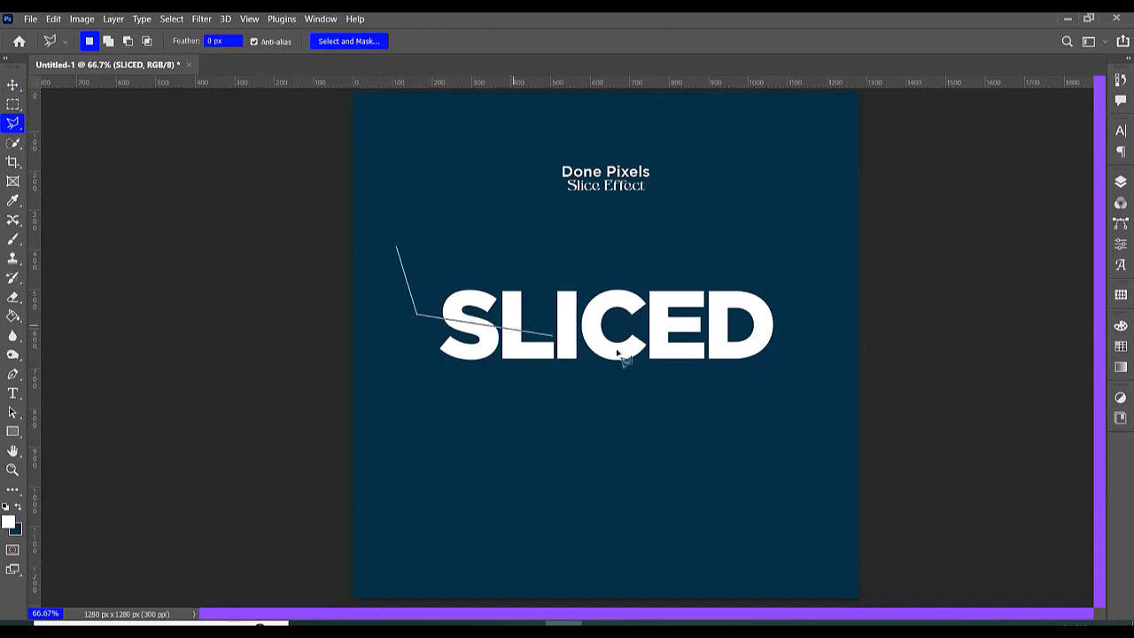
{"action": "left_click", "coordinate": [799, 334]}
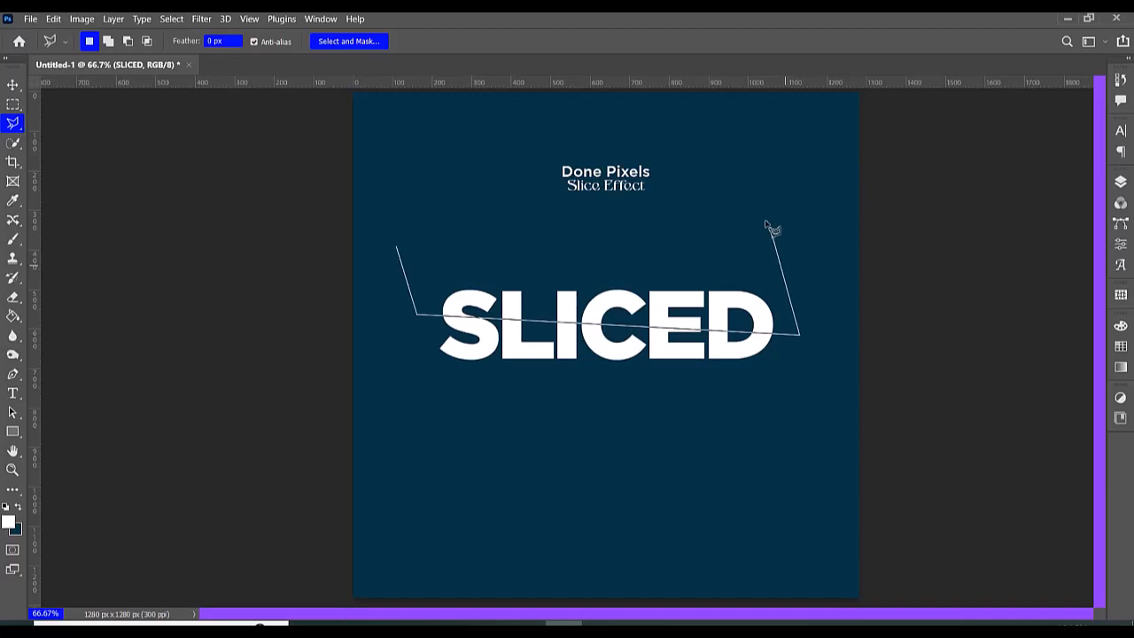
{"action": "left_click", "coordinate": [397, 248]}
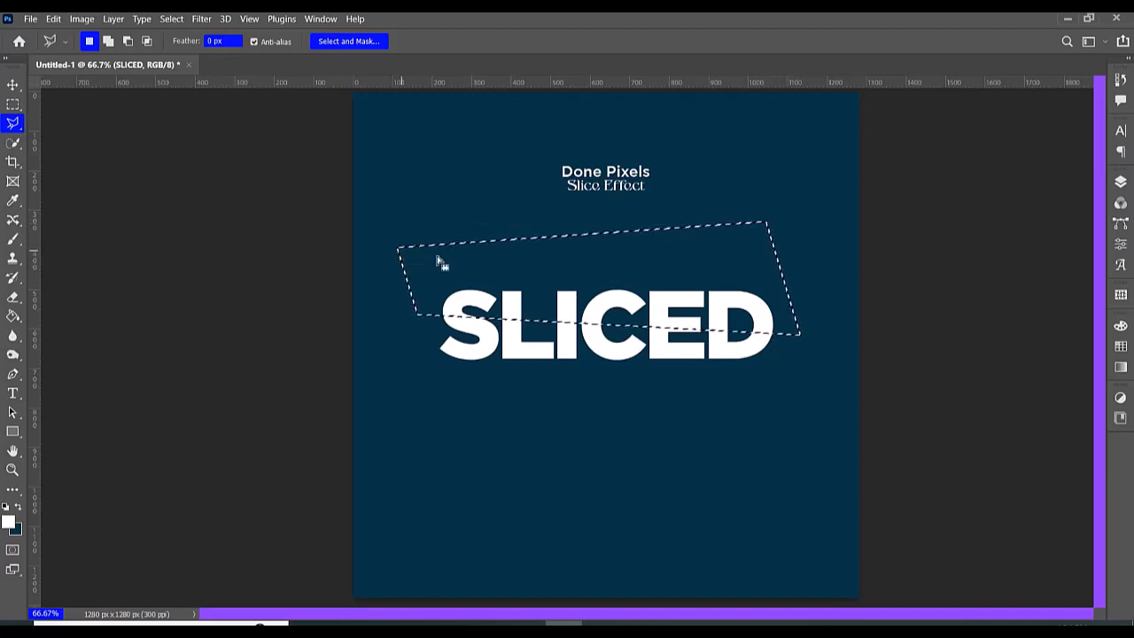
{"action": "left_click", "coordinate": [1120, 182]}
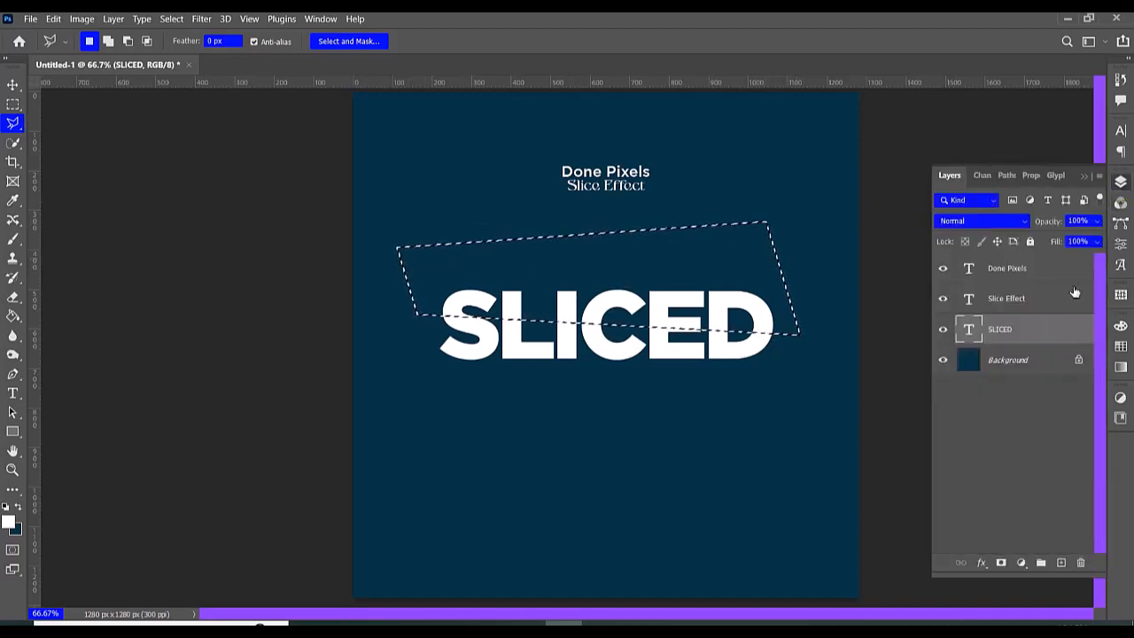
{"action": "left_click", "coordinate": [1001, 562]}
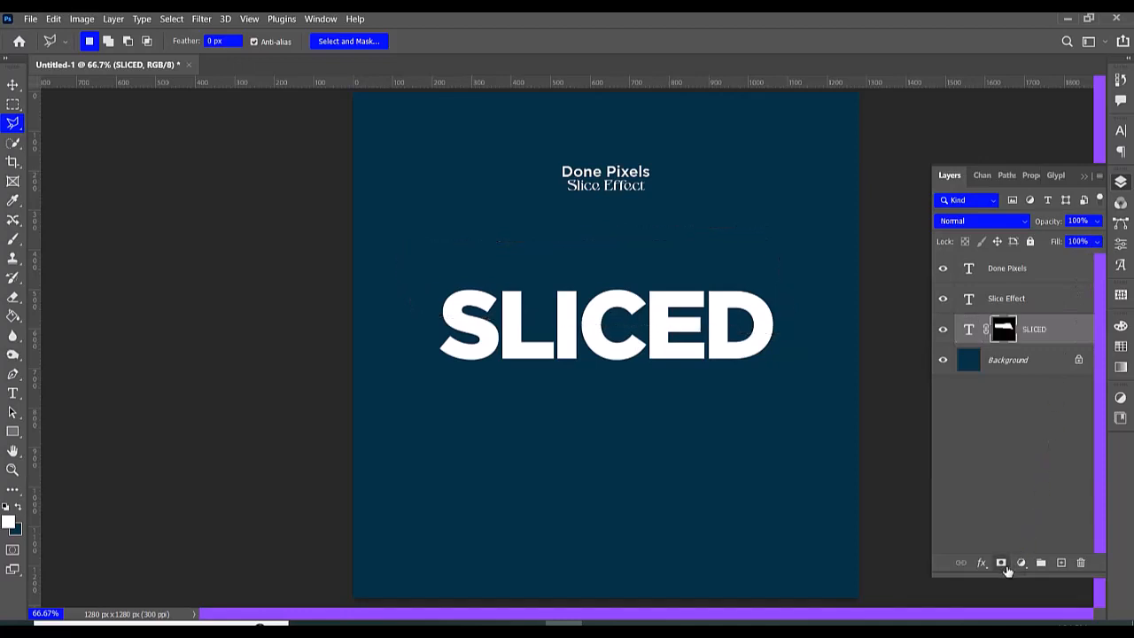
Duplicate the masked SLICED layer and invert the copy's layer mask.
{"action": "key", "text": "ctrl+j"}
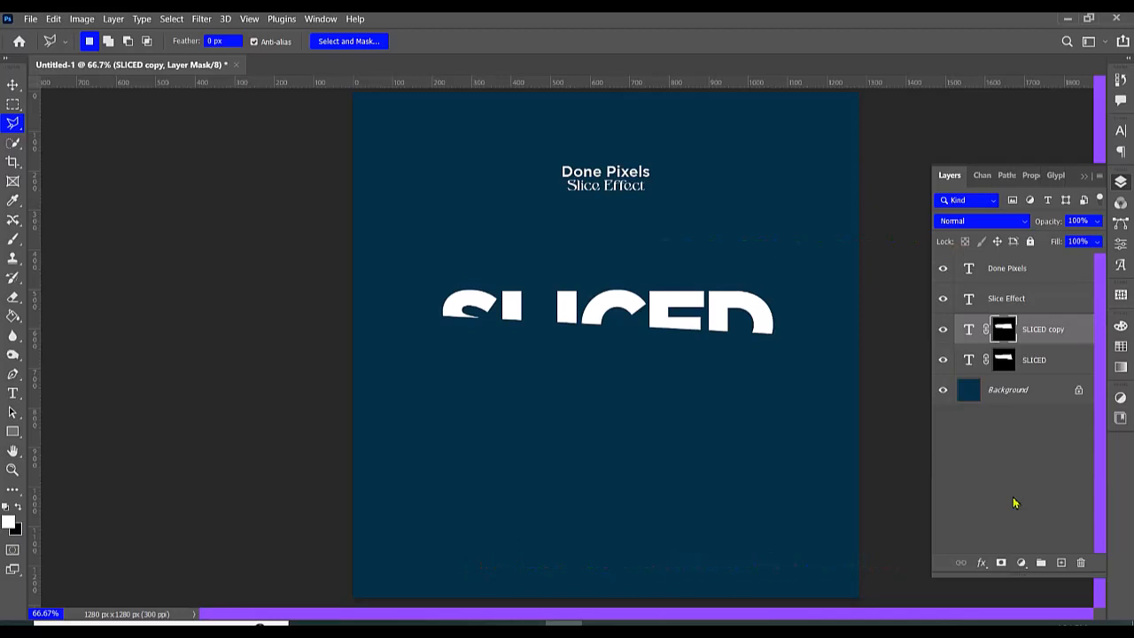
{"action": "key", "text": "ctrl+i"}
{"action": "left_click", "coordinate": [1120, 182]}
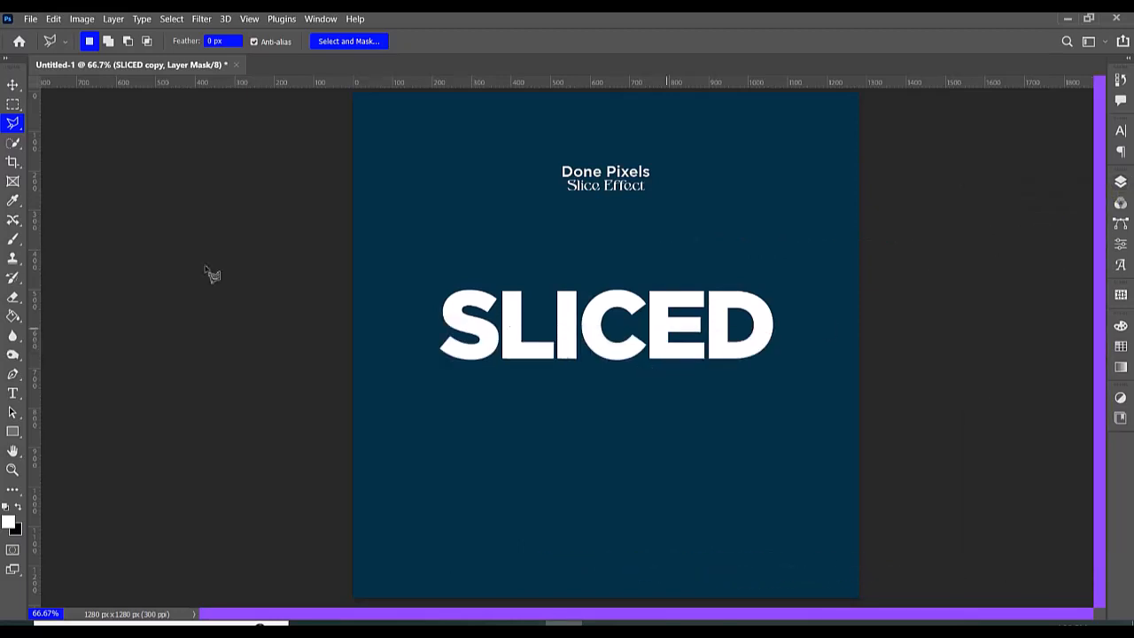
Nudge the inverted-mask SLICED copy slightly sideways to the right with the Move tool so the lower slice is offset.
{"action": "left_click", "coordinate": [13, 85]}
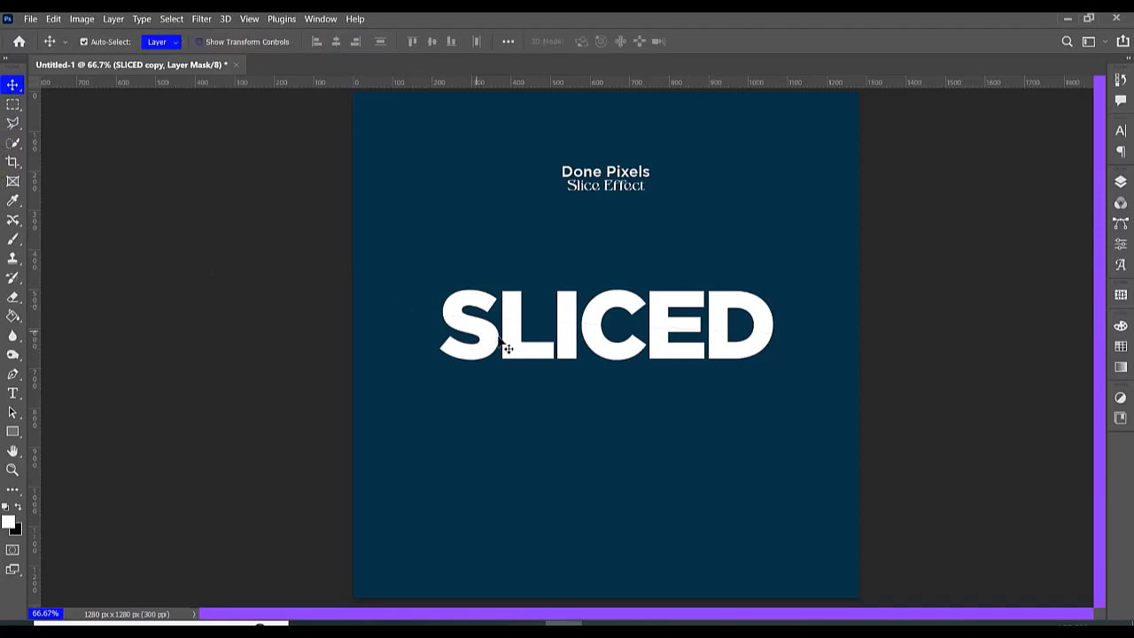
{"action": "key", "text": "Right"}
{"action": "key", "text": "Right"}
{"action": "key", "text": "Right"}
{"action": "key", "text": "Right"}
{"action": "key", "text": "Right"}
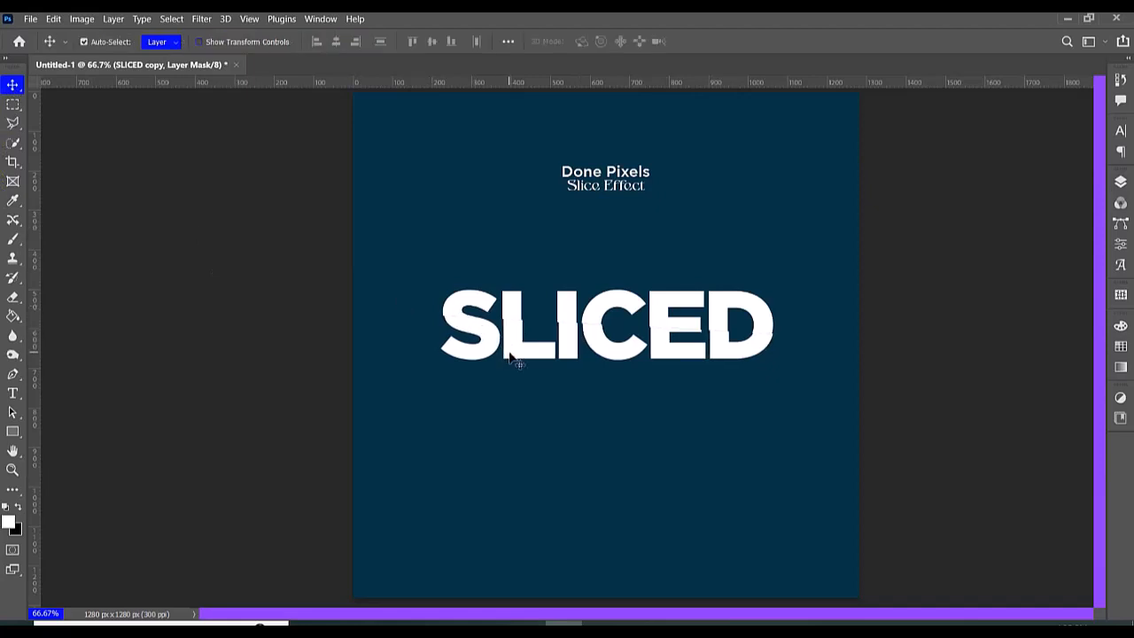
{"action": "key", "text": "Right"}
{"action": "key", "text": "Right"}
{"action": "key", "text": "Right"}
{"action": "key", "text": "Right"}
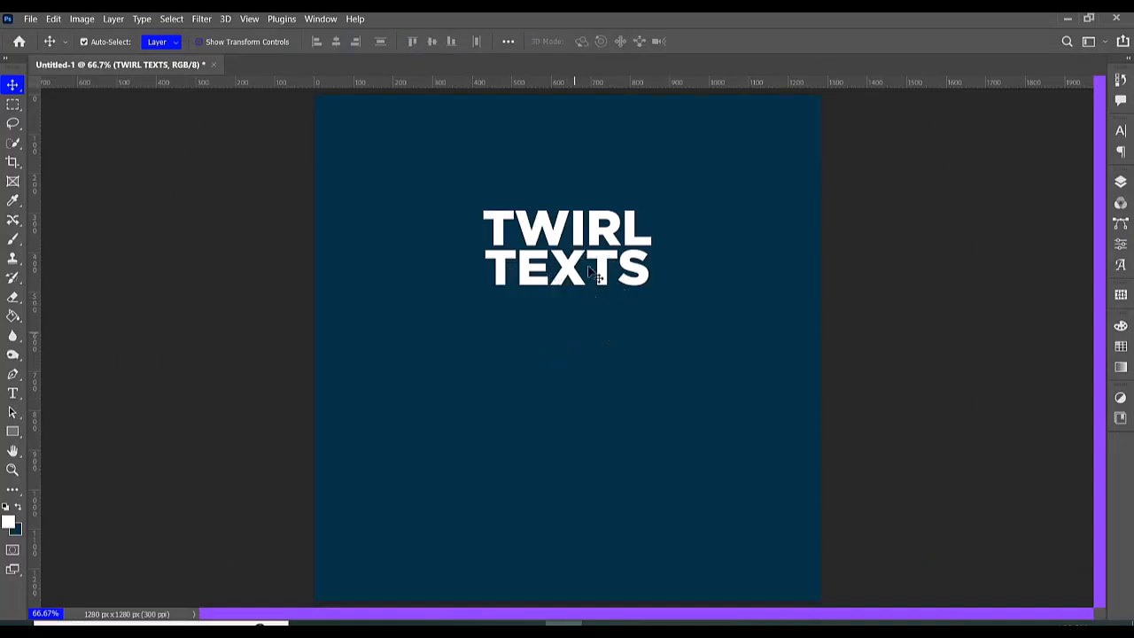
Duplicate the TWIRL TEXTS text twice in a tight vertical stack and combine the three text layers into one smart object.
{"action": "left_click_drag", "start_coordinate": [567, 274], "coordinate": [565, 386]}
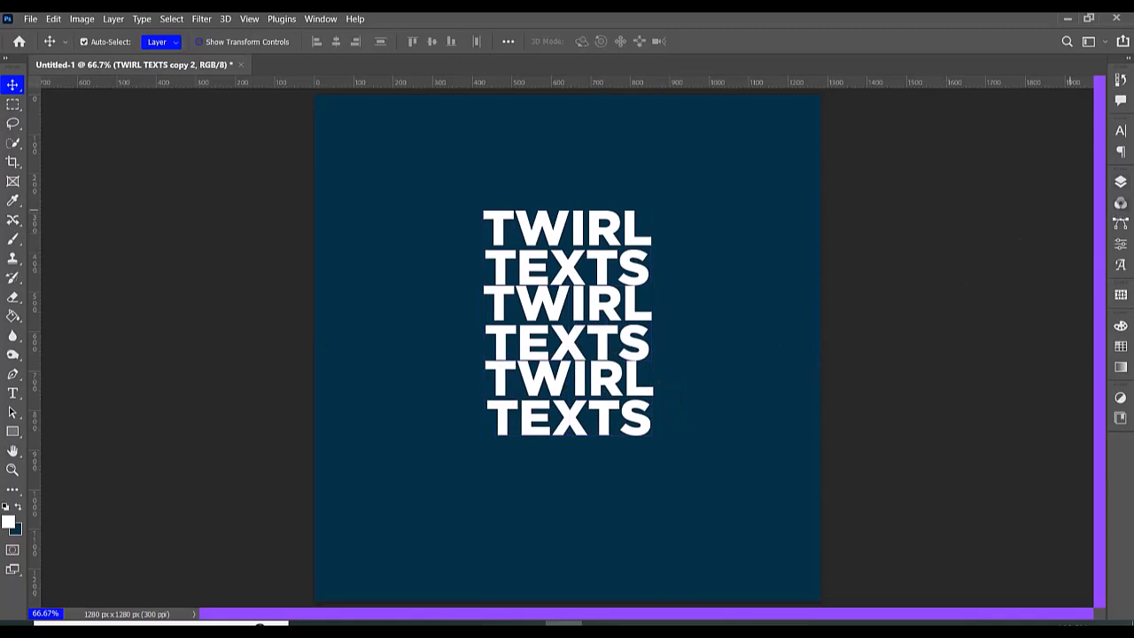
{"action": "left_click", "coordinate": [1120, 183]}
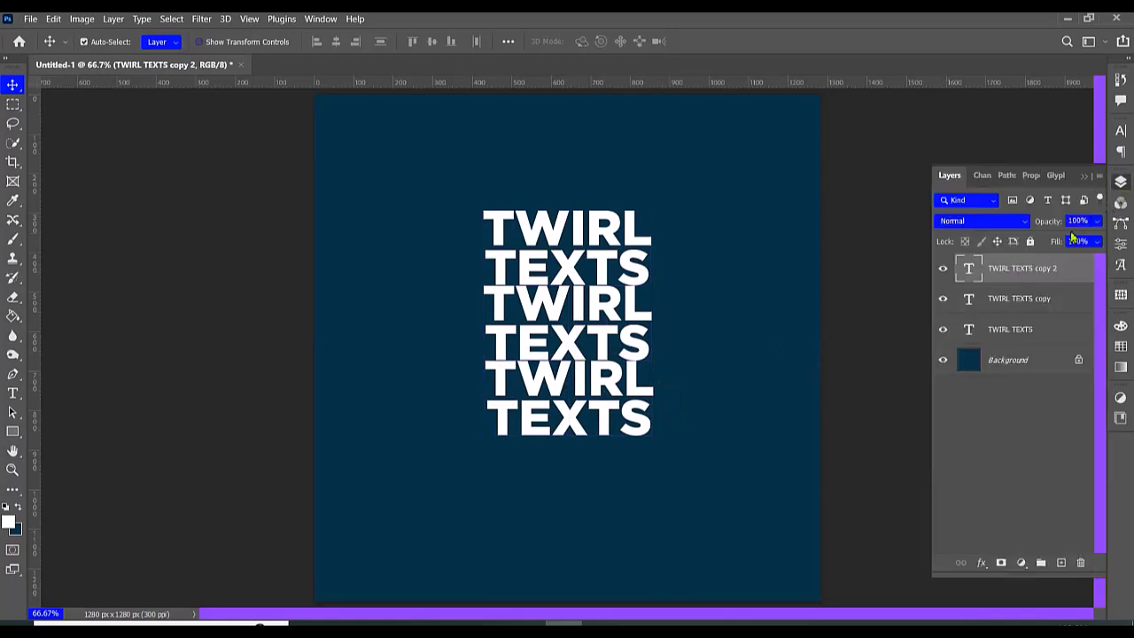
{"action": "left_click", "coordinate": [1018, 332], "text": "shift"}
{"action": "right_click", "coordinate": [1011, 330]}
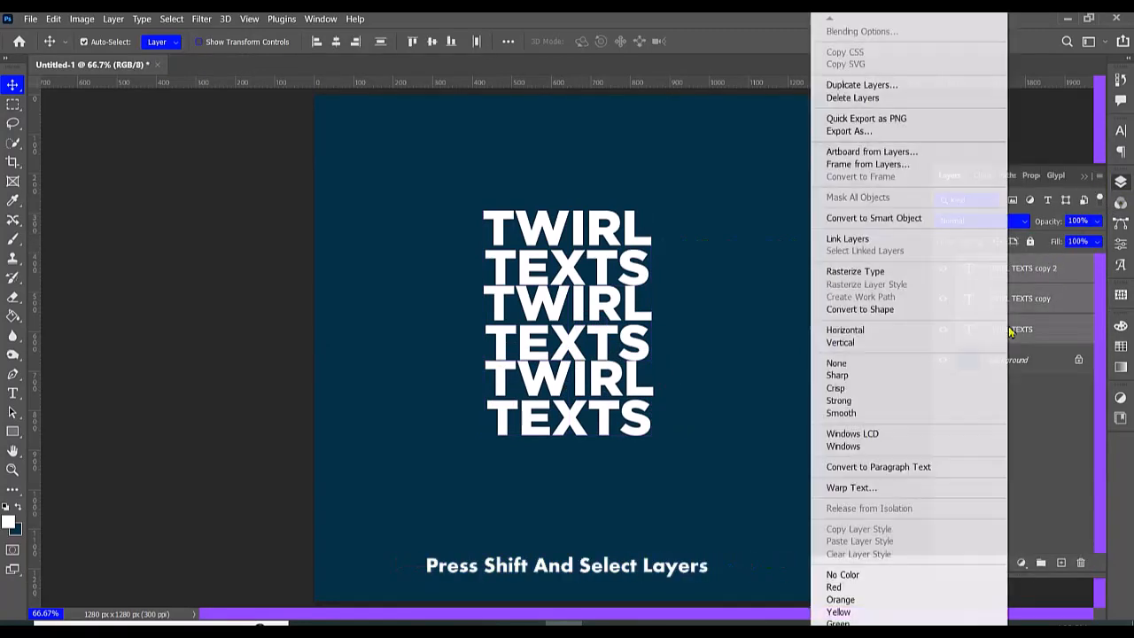
{"action": "left_click", "coordinate": [895, 223]}
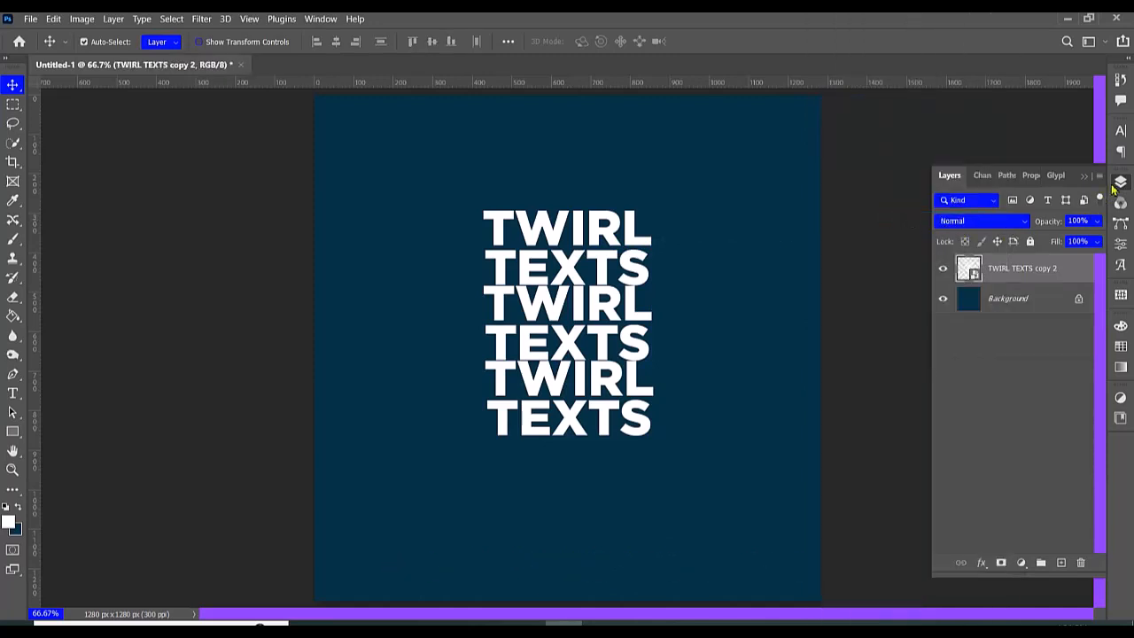
{"action": "left_click", "coordinate": [1118, 183]}
Apply the Twirl distortion filter to the stacked TWIRL TEXTS smart object with an angle of -110°.
{"action": "left_click", "coordinate": [202, 19]}
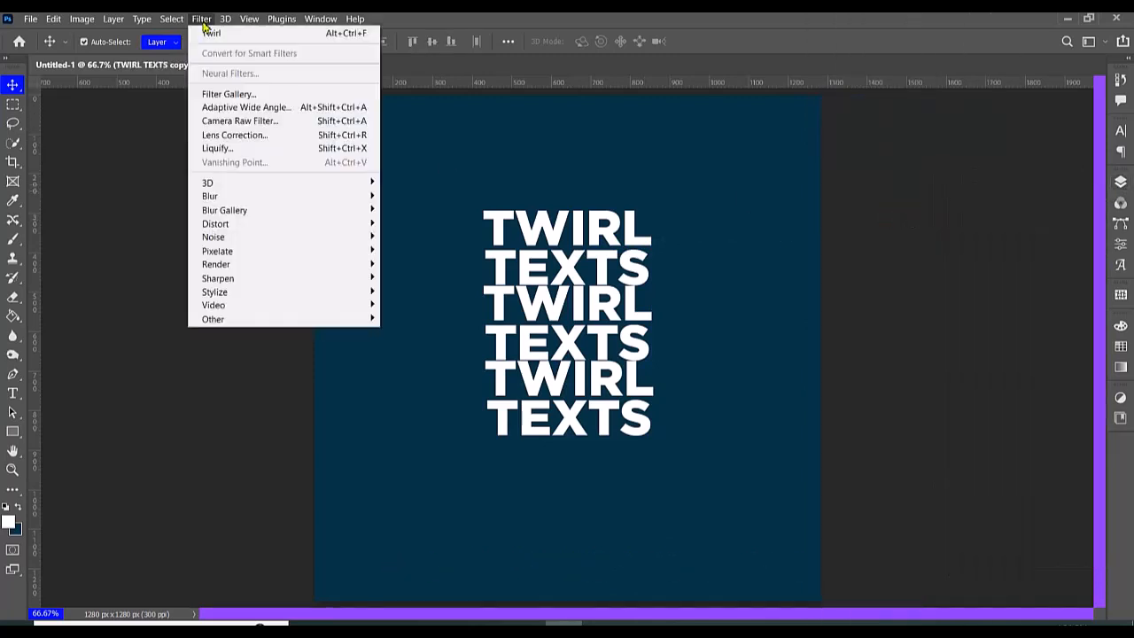
{"action": "mouse_move", "coordinate": [220, 226]}
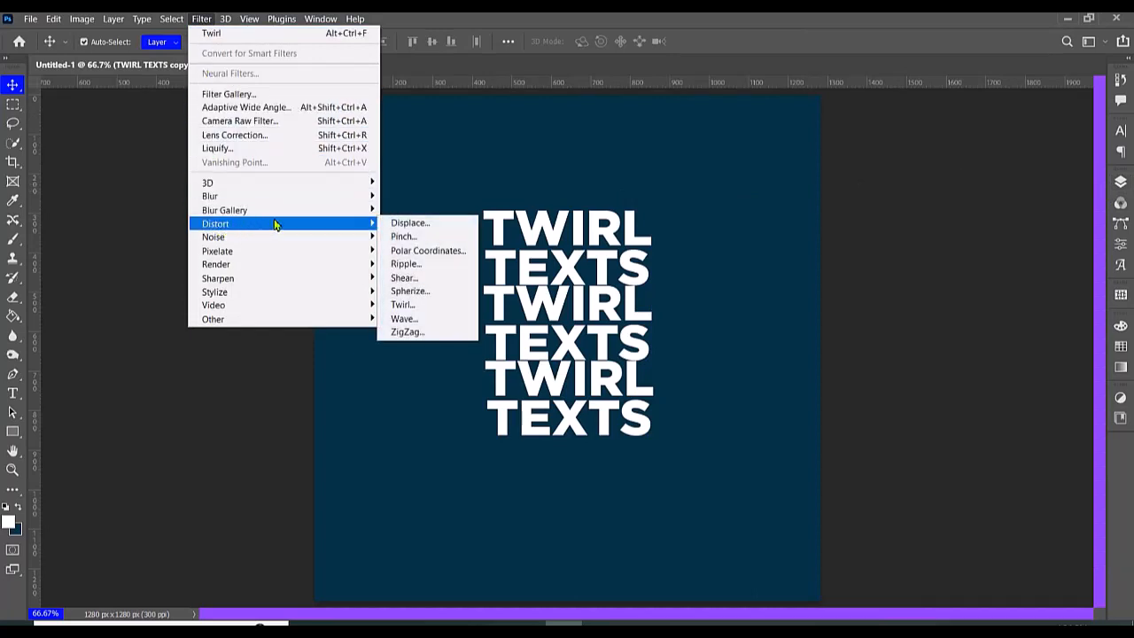
{"action": "left_click", "coordinate": [417, 307]}
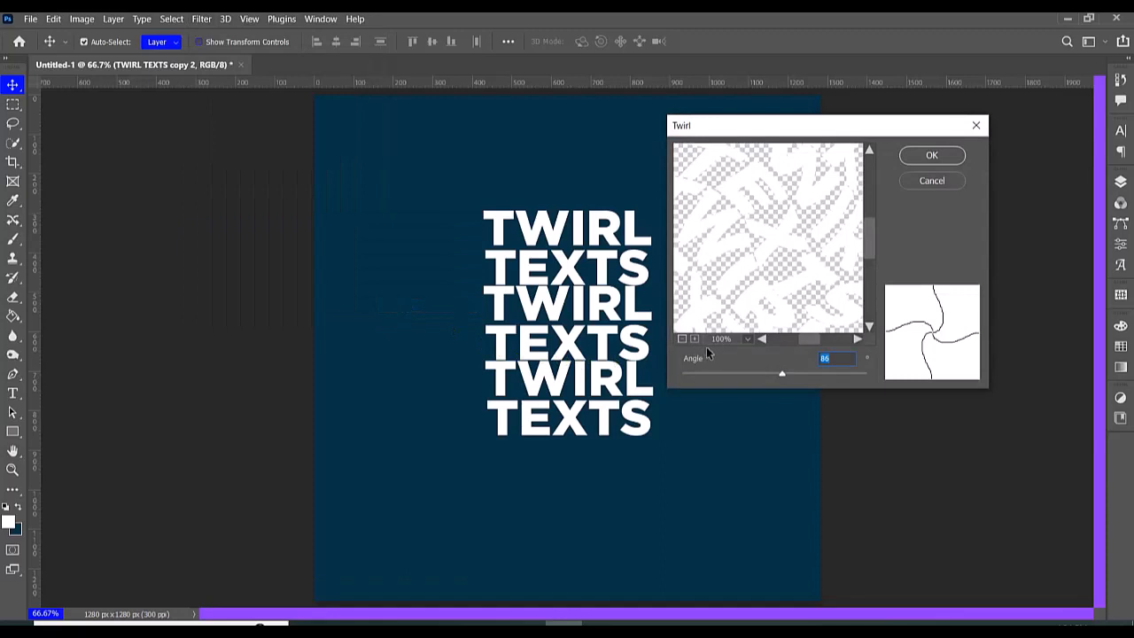
{"action": "left_click", "coordinate": [693, 339]}
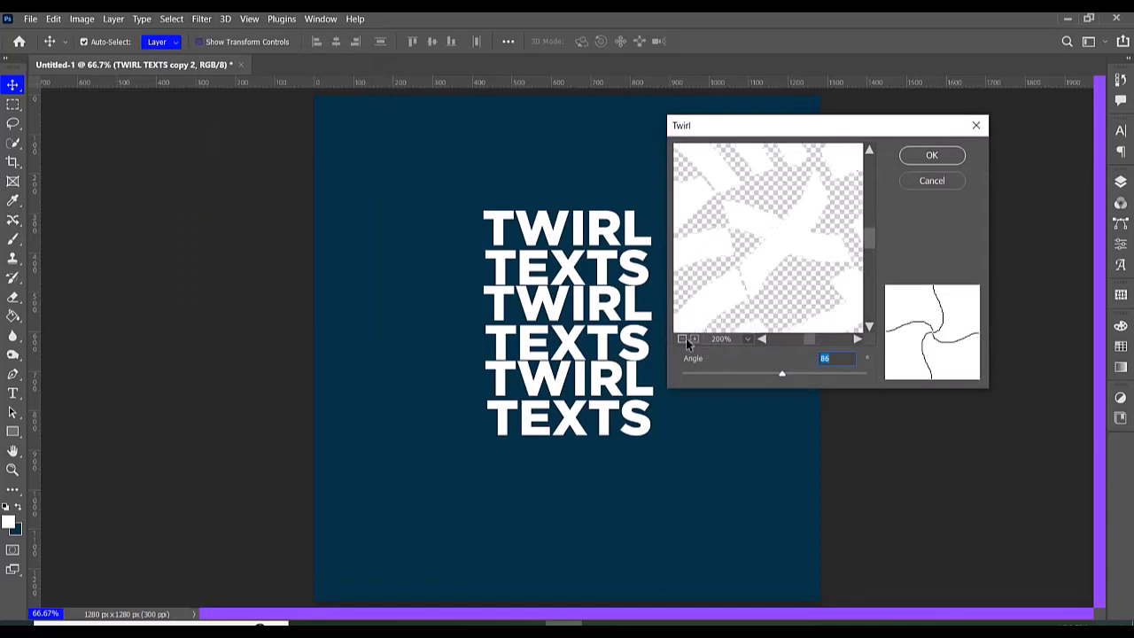
{"action": "left_click", "coordinate": [684, 339]}
{"action": "left_click", "coordinate": [684, 339]}
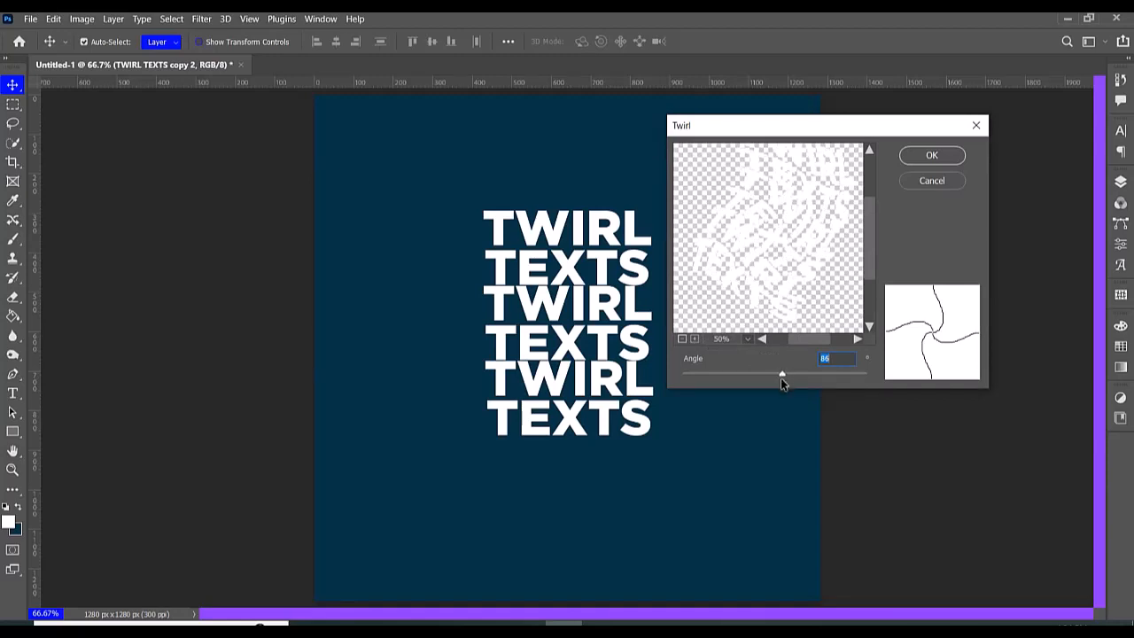
{"action": "left_click_drag", "start_coordinate": [785, 376], "coordinate": [764, 371]}
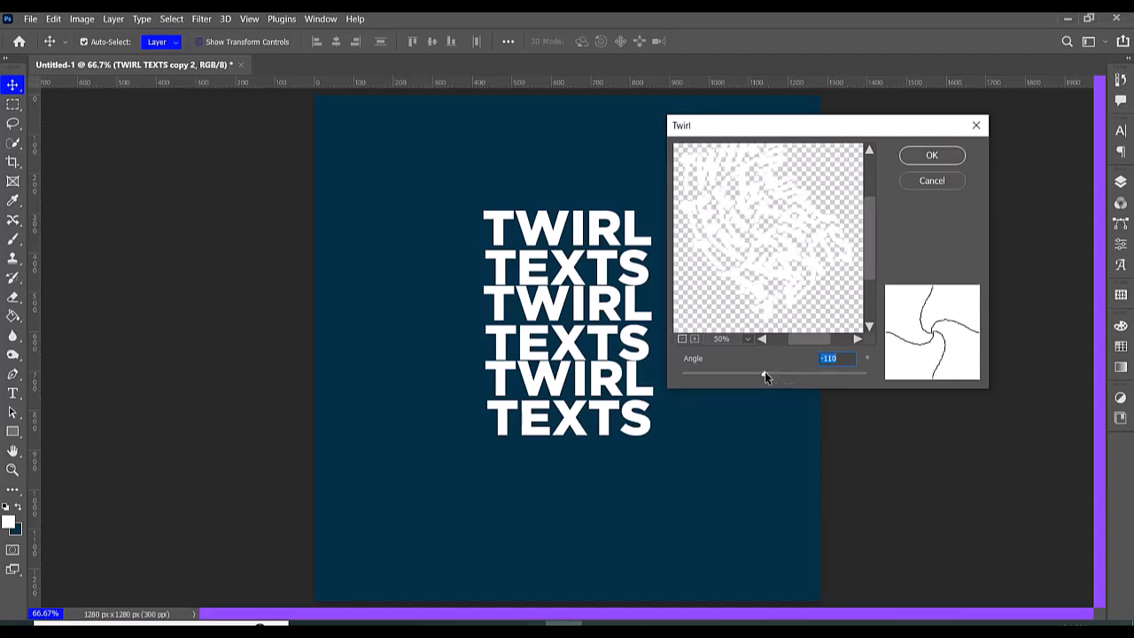
{"action": "left_click", "coordinate": [923, 156]}
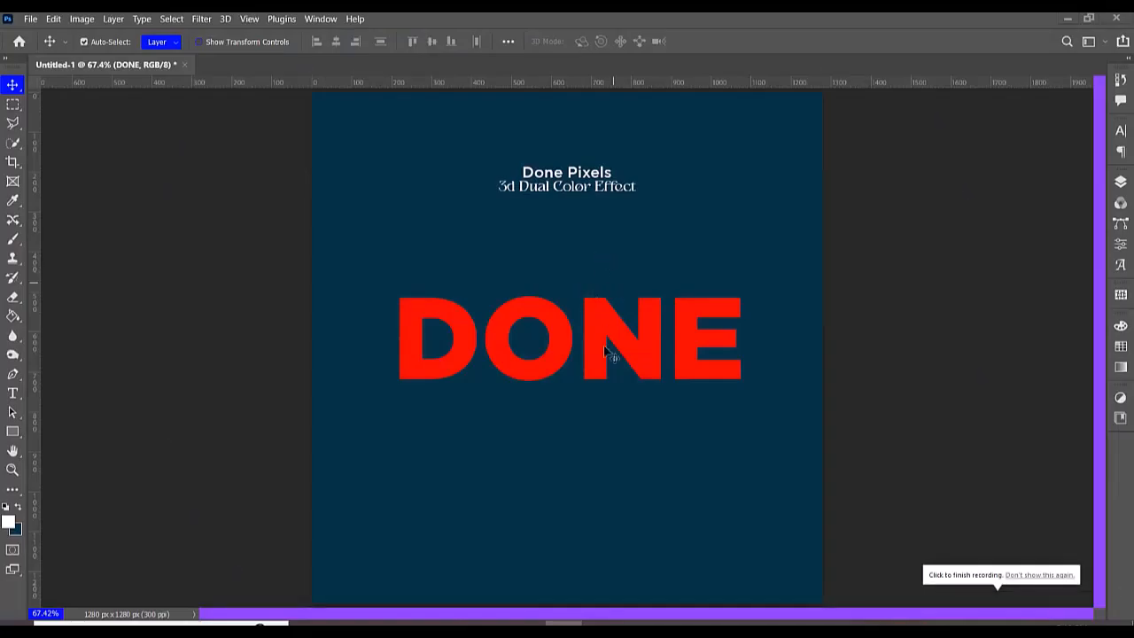
Add a 5 px black outside stroke at 100% opacity to the red DONE text layer.
{"action": "left_click", "coordinate": [1121, 181]}
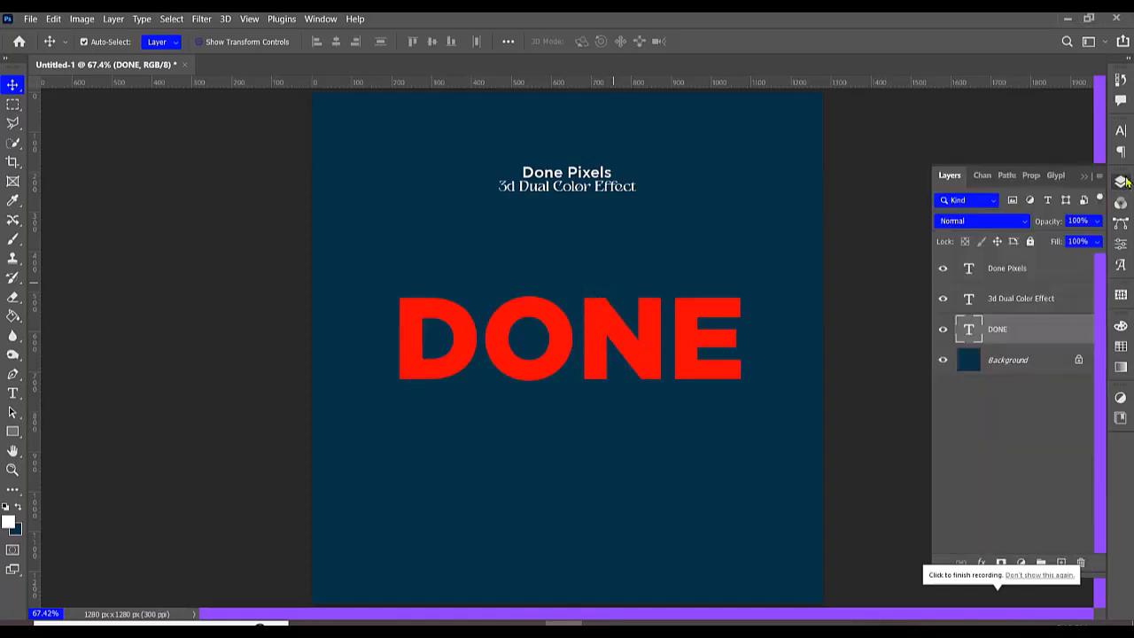
{"action": "double_click", "coordinate": [1059, 337]}
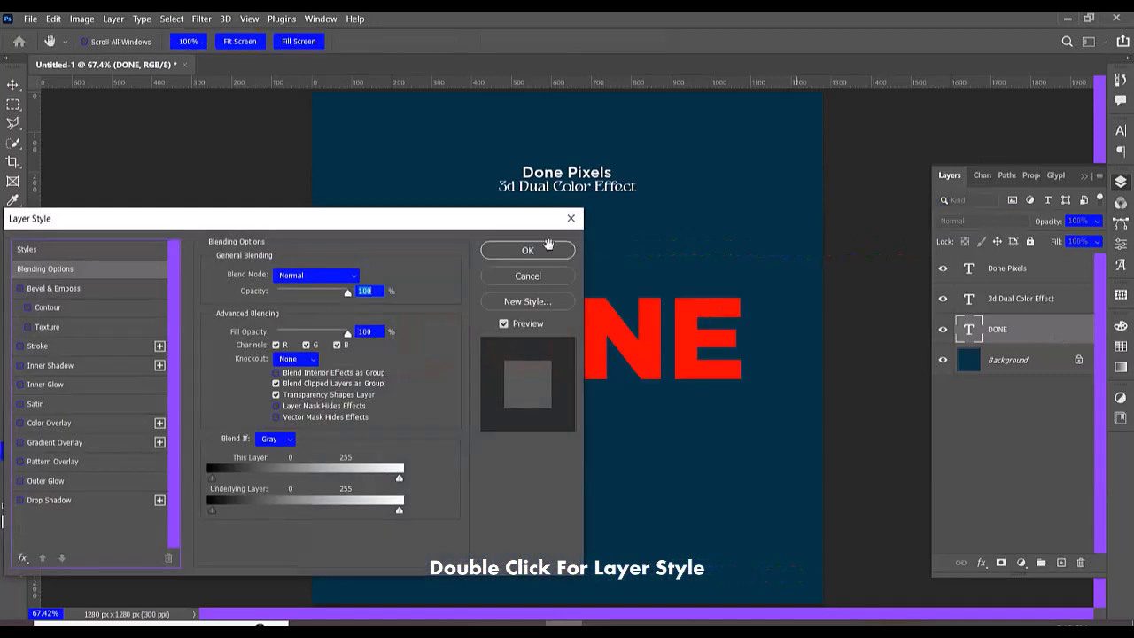
{"action": "left_click_drag", "start_coordinate": [396, 229], "coordinate": [609, 142]}
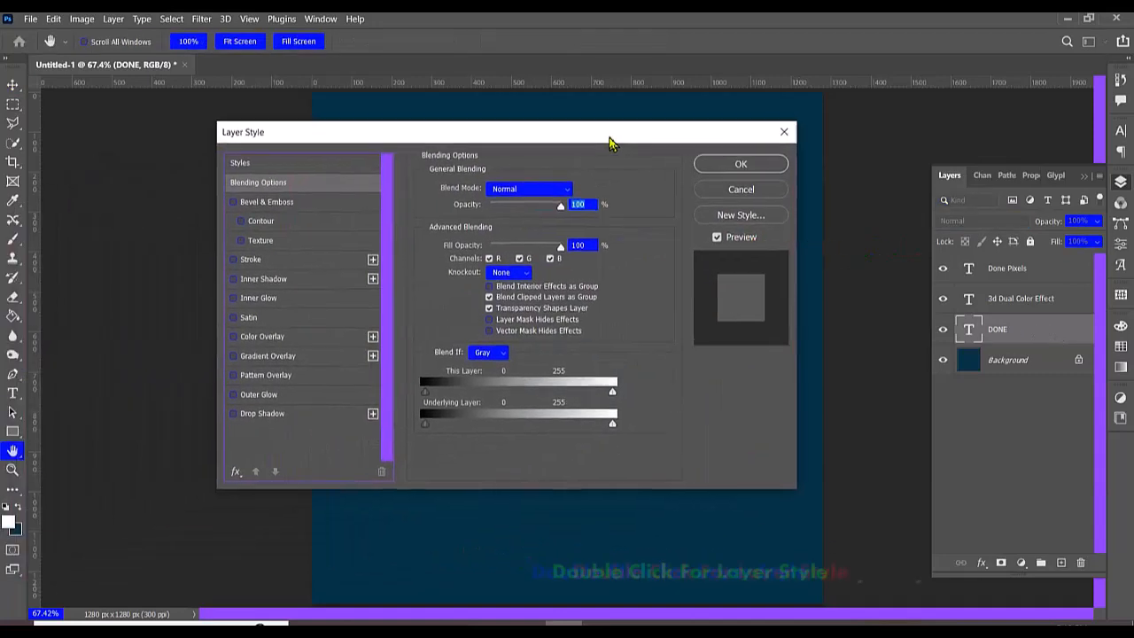
{"action": "left_click", "coordinate": [248, 262]}
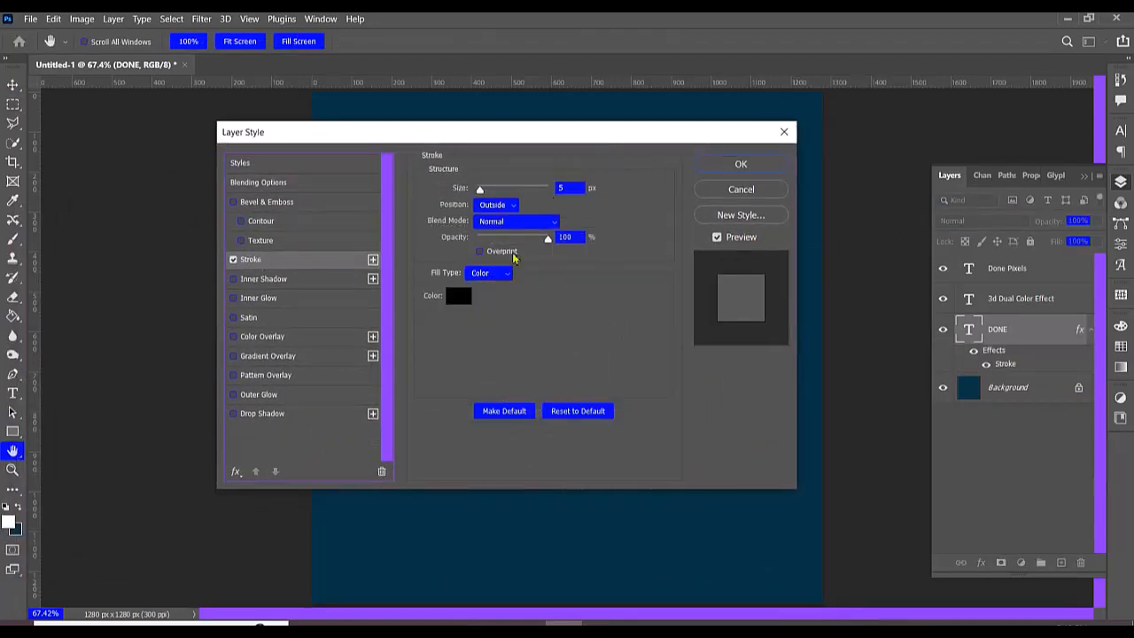
{"action": "left_click", "coordinate": [719, 166]}
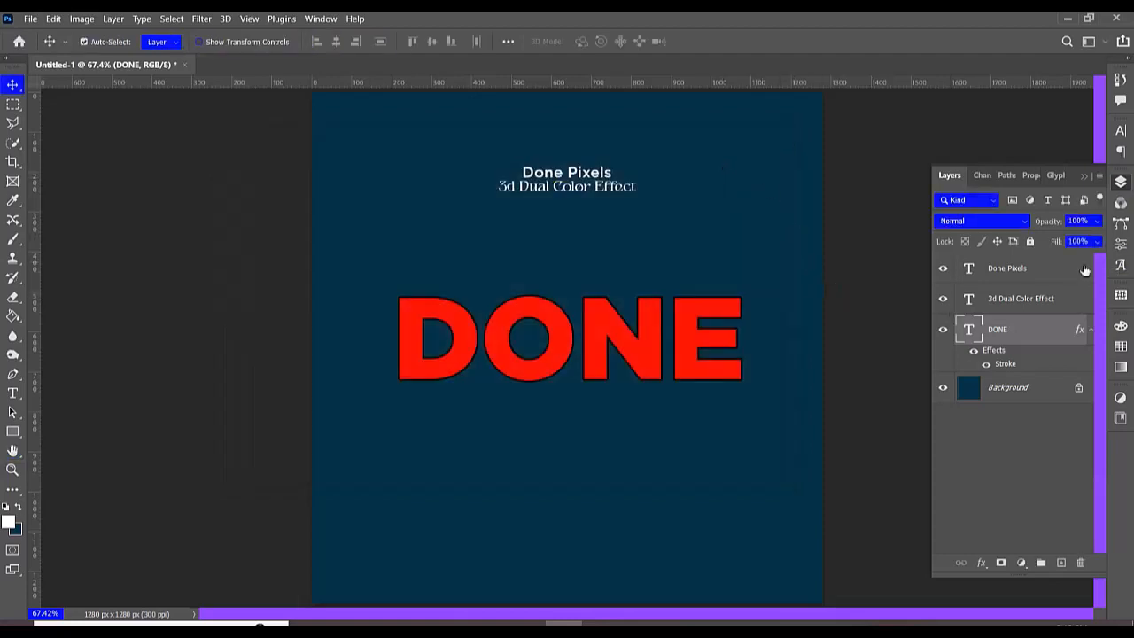
Duplicate the stroked DONE layer and nudge the copy diagonally up and to the left to offset it from the original.
{"action": "key", "text": "ctrl+j"}
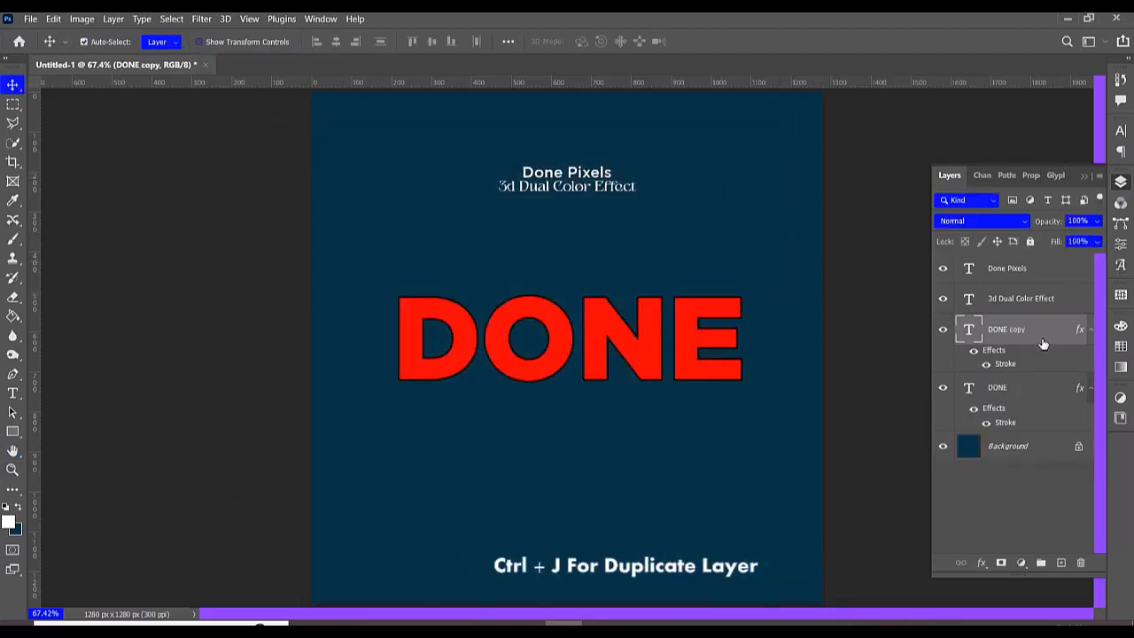
{"action": "left_click", "coordinate": [1120, 181]}
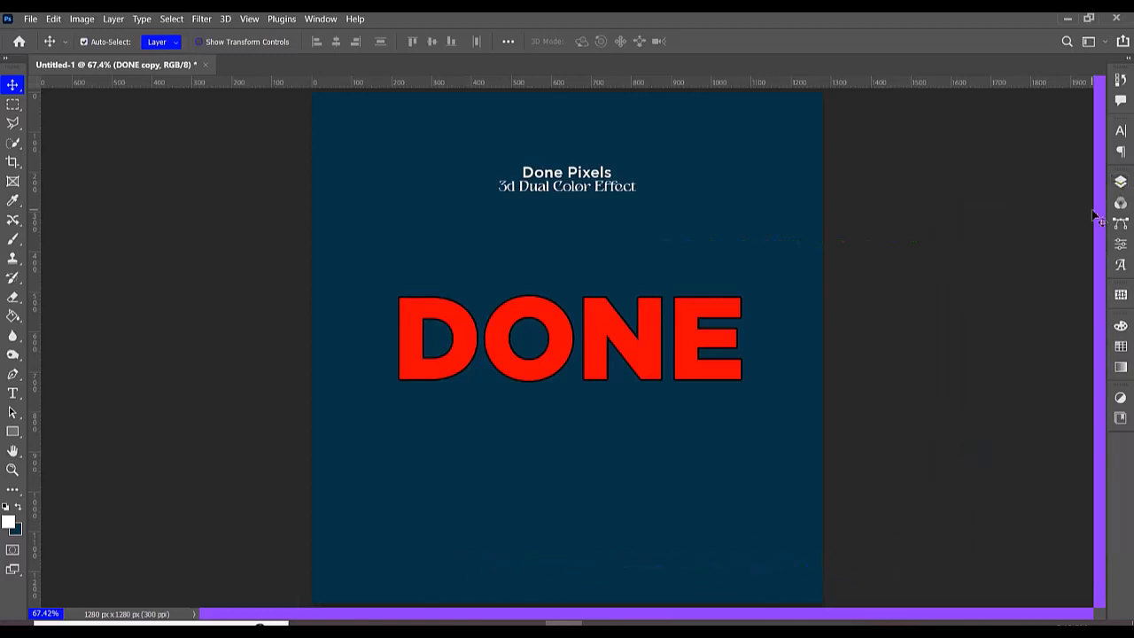
{"action": "key", "text": "alt+Left"}
{"action": "key", "text": "alt+Up"}
{"action": "key", "text": "alt+Left"}
{"action": "key", "text": "alt+Up"}
{"action": "key", "text": "alt+Left"}
{"action": "key", "text": "alt+Up"}
{"action": "key", "text": "alt+Left"}
{"action": "key", "text": "alt+Up"}
{"action": "key", "text": "alt+Left"}
{"action": "key", "text": "alt+Left"}
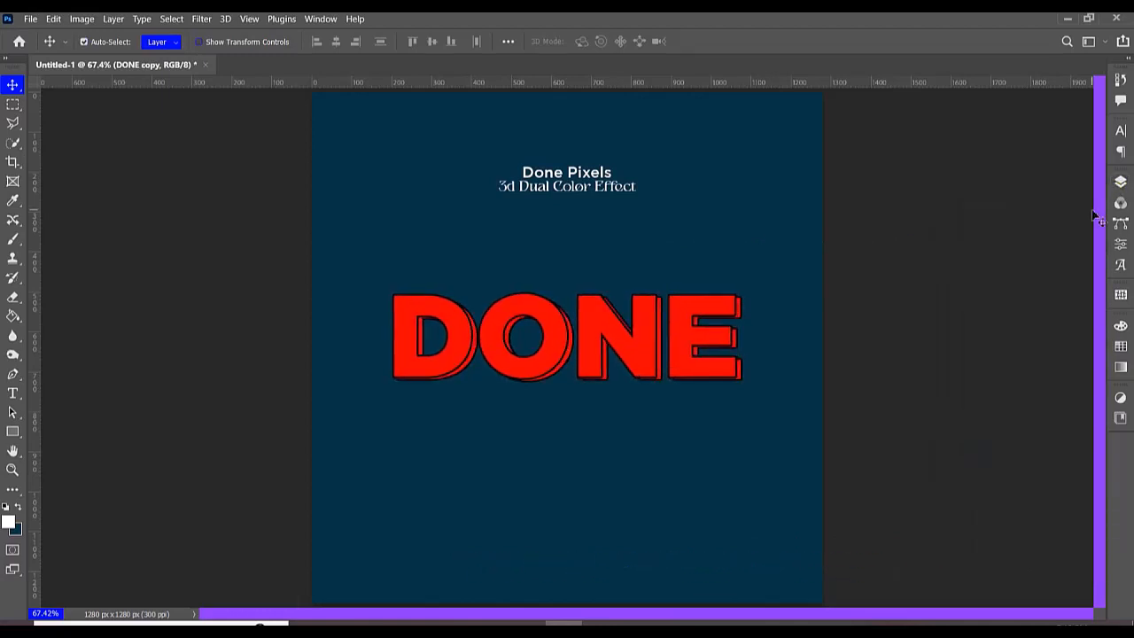
{"action": "key", "text": "alt+Left"}
{"action": "key", "text": "alt+Up"}
{"action": "key", "text": "alt+Left"}
{"action": "key", "text": "alt+Up"}
{"action": "key", "text": "alt+Left"}
{"action": "key", "text": "alt+Up"}
{"action": "key", "text": "alt+Left"}
{"action": "key", "text": "alt+Up"}
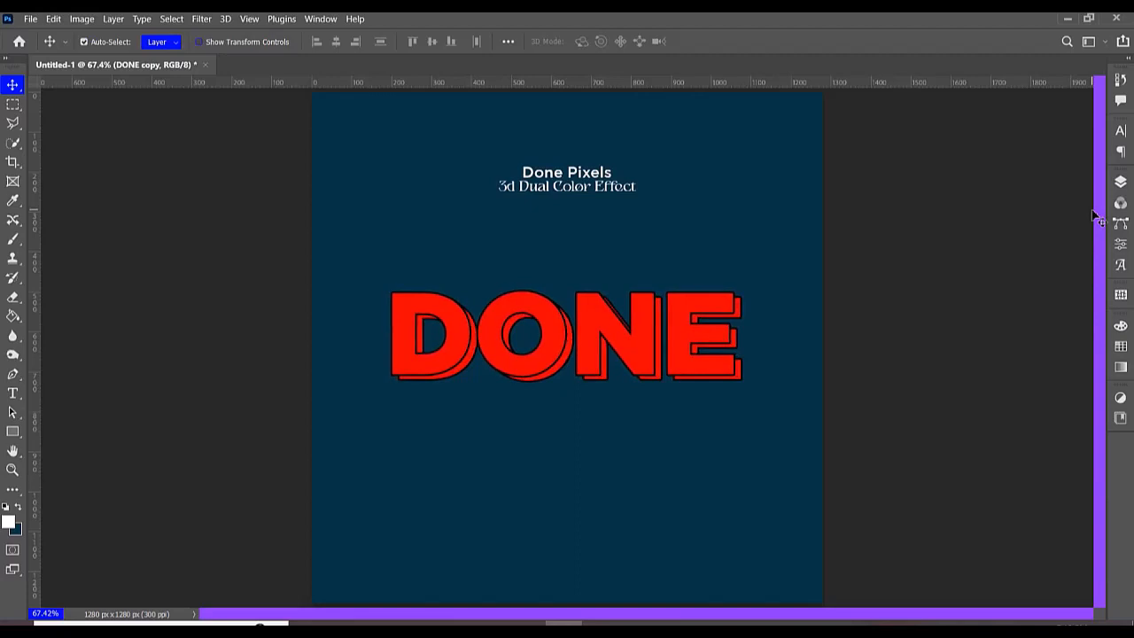
{"action": "key", "text": "alt+Up"}
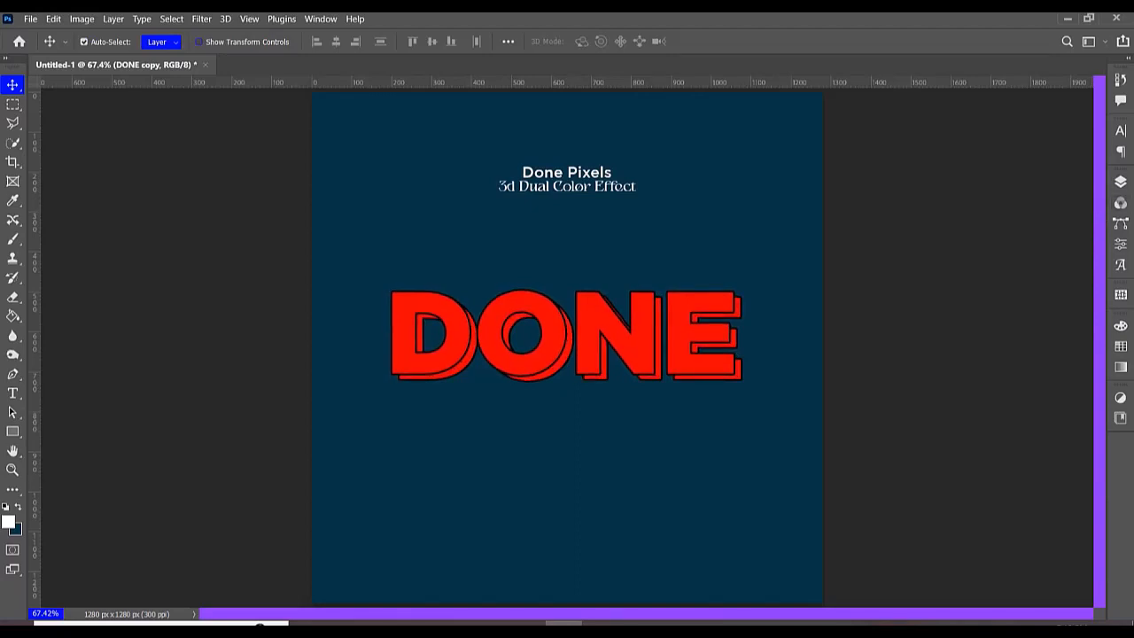
{"action": "double_click", "coordinate": [1119, 182]}
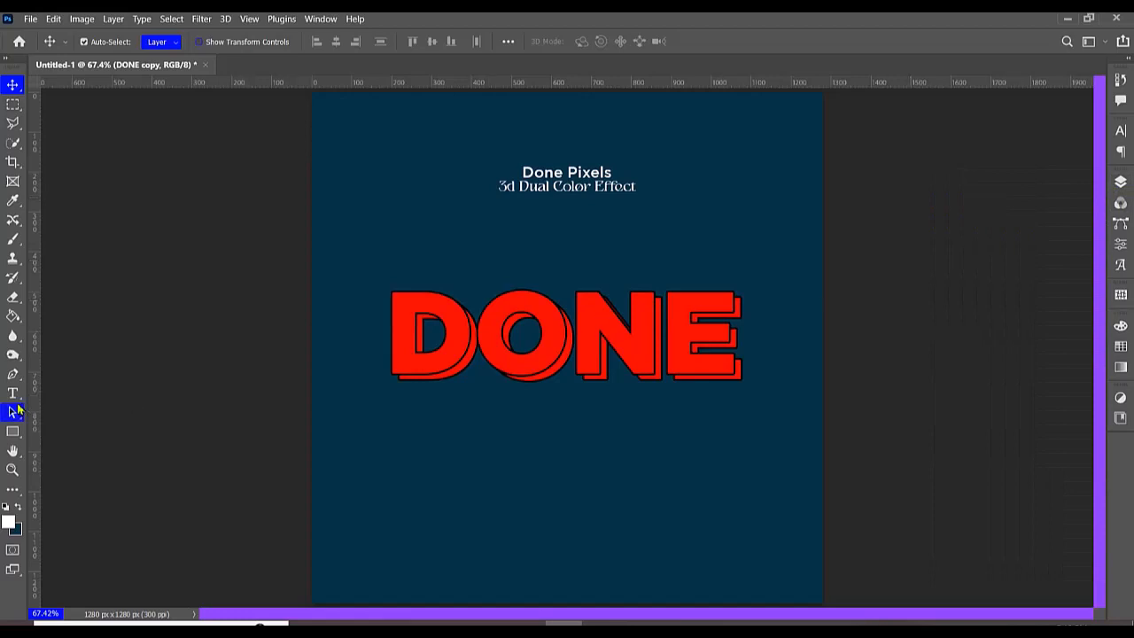
Draw a closed triangular Pen path bridging the upper-right corners of the front and back letter E.
{"action": "right_click", "coordinate": [15, 374]}
{"action": "left_click", "coordinate": [76, 375]}
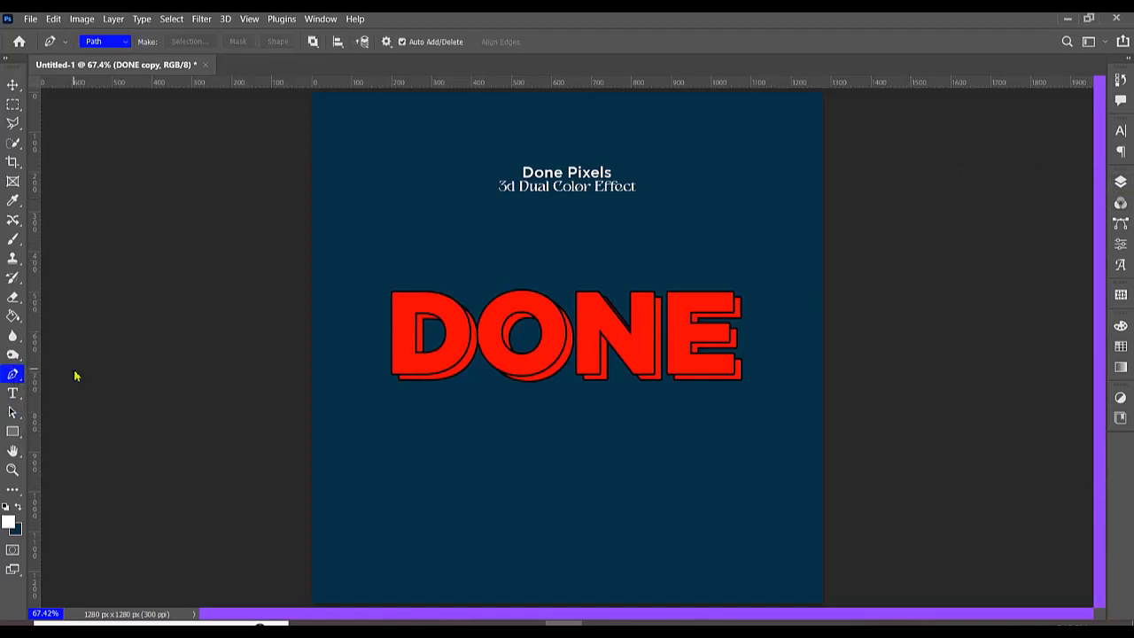
{"action": "scroll", "coordinate": [741, 308], "scroll_direction": "up", "scroll_amount": 1}
{"action": "scroll", "coordinate": [741, 309], "scroll_direction": "up", "scroll_amount": 5}
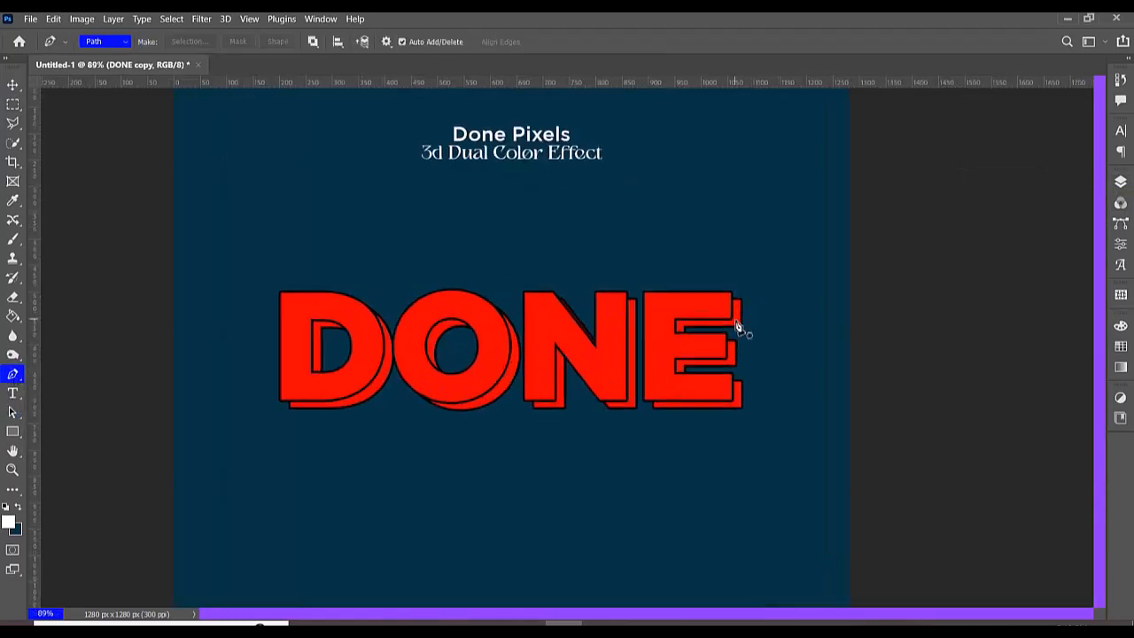
{"action": "scroll", "coordinate": [736, 282], "scroll_direction": "up", "scroll_amount": 6}
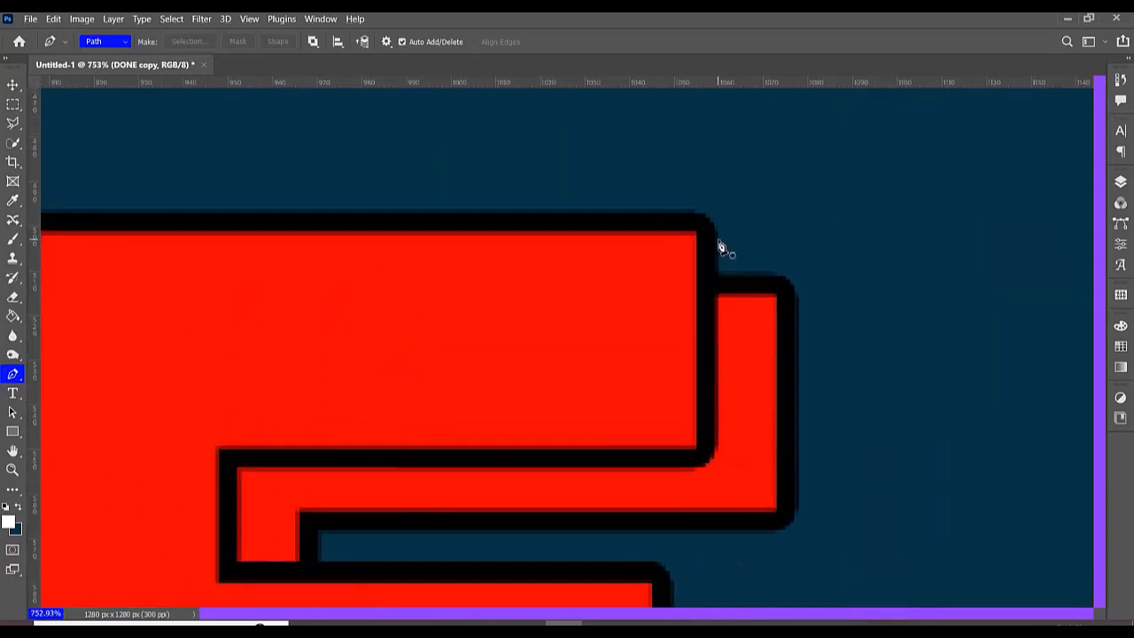
{"action": "scroll", "coordinate": [717, 242], "scroll_direction": "up", "scroll_amount": 2}
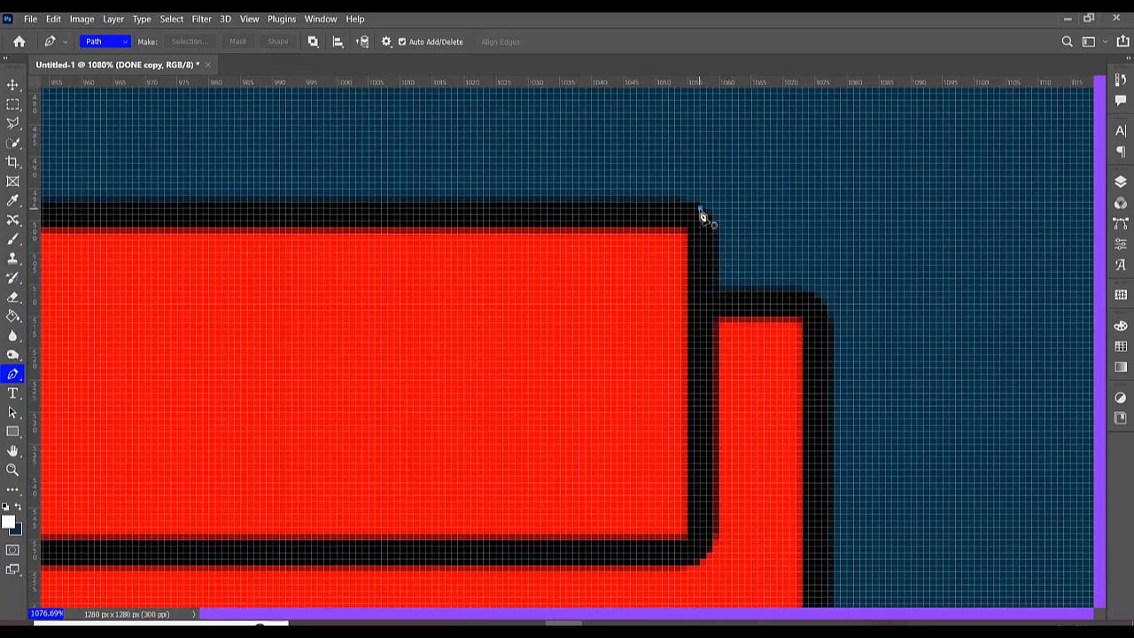
{"action": "left_click", "coordinate": [700, 209]}
{"action": "left_click", "coordinate": [821, 310]}
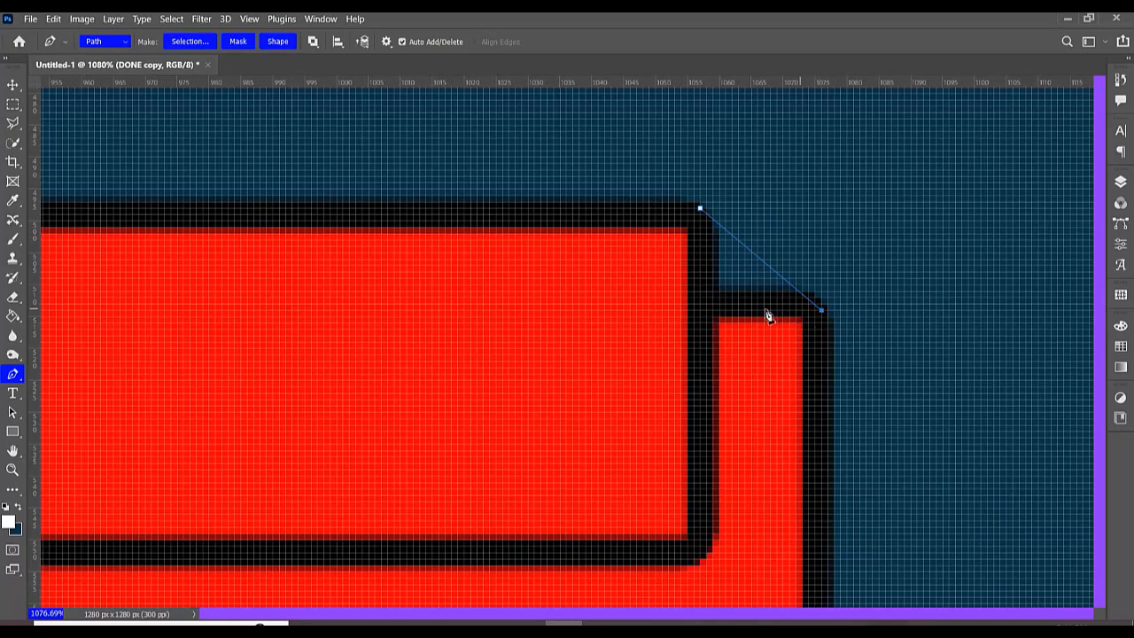
{"action": "left_click", "coordinate": [701, 311]}
{"action": "left_click", "coordinate": [700, 210]}
Draw a second closed triangular Pen path bridging the upper-right corners of the front and back letter N.
{"action": "scroll", "coordinate": [404, 334], "scroll_direction": "down", "scroll_amount": 3}
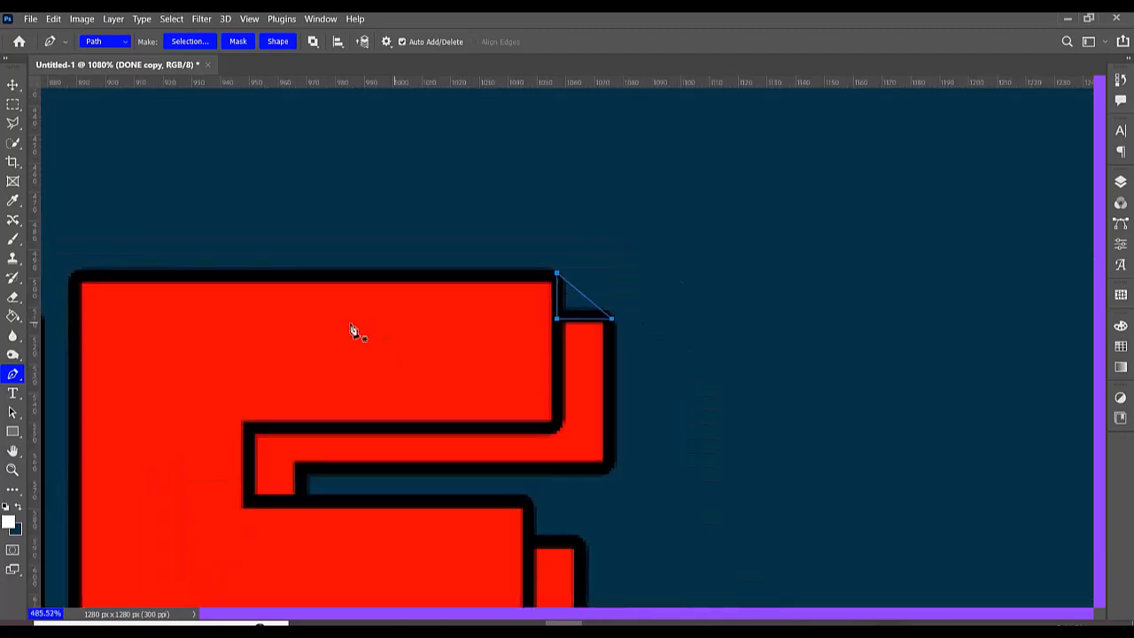
{"action": "scroll", "coordinate": [389, 292], "scroll_direction": "down", "scroll_amount": 3}
{"action": "scroll", "coordinate": [152, 301], "scroll_direction": "up", "scroll_amount": 4}
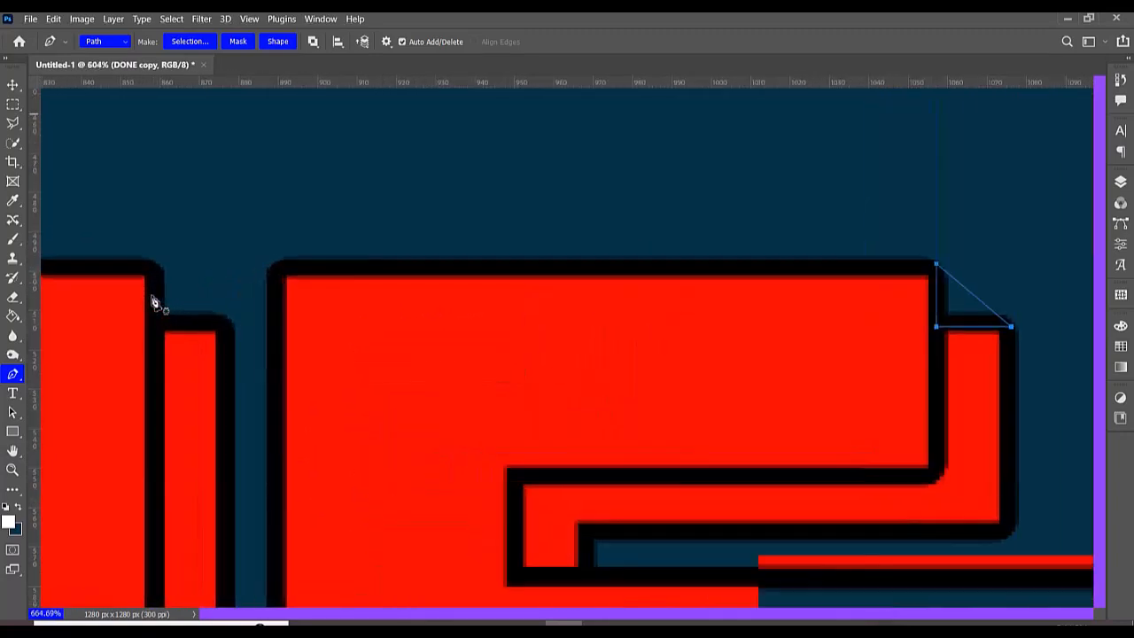
{"action": "scroll", "coordinate": [153, 301], "scroll_direction": "up", "scroll_amount": 3}
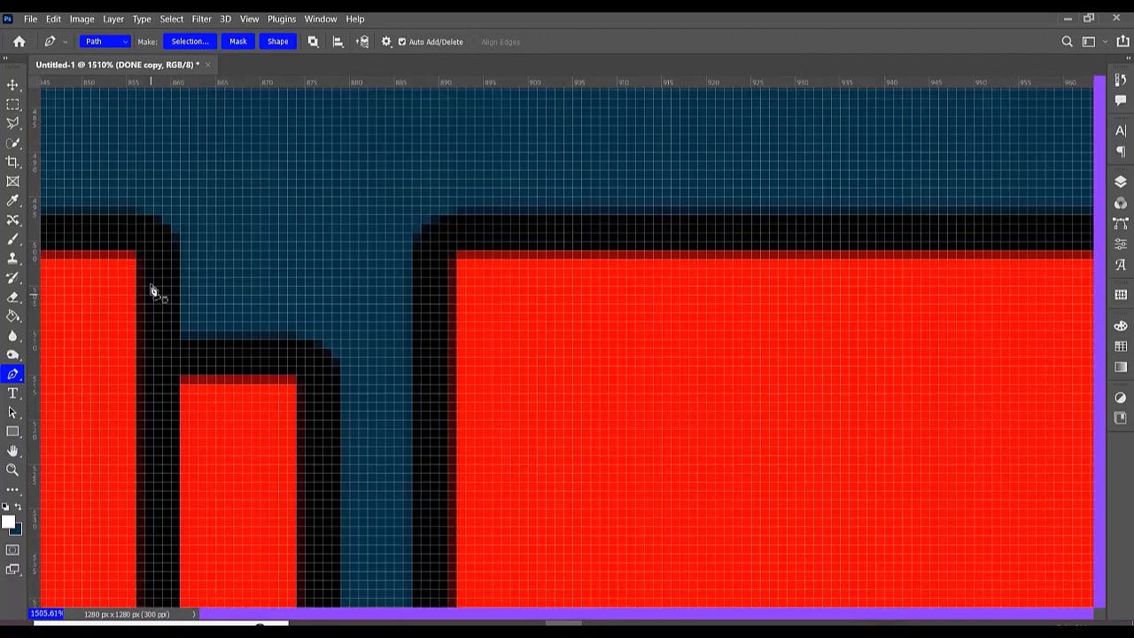
{"action": "left_click", "coordinate": [162, 224]}
{"action": "left_click", "coordinate": [322, 358]}
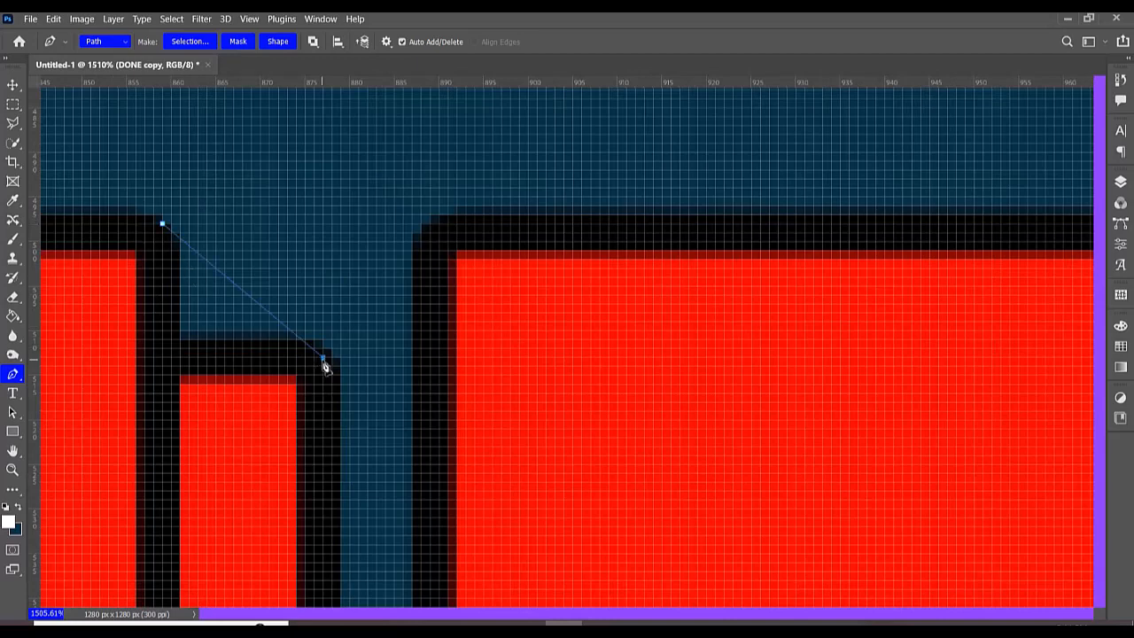
{"action": "left_click", "coordinate": [163, 366]}
{"action": "left_click", "coordinate": [162, 225]}
{"action": "scroll", "coordinate": [357, 307], "scroll_direction": "down", "scroll_amount": 8}
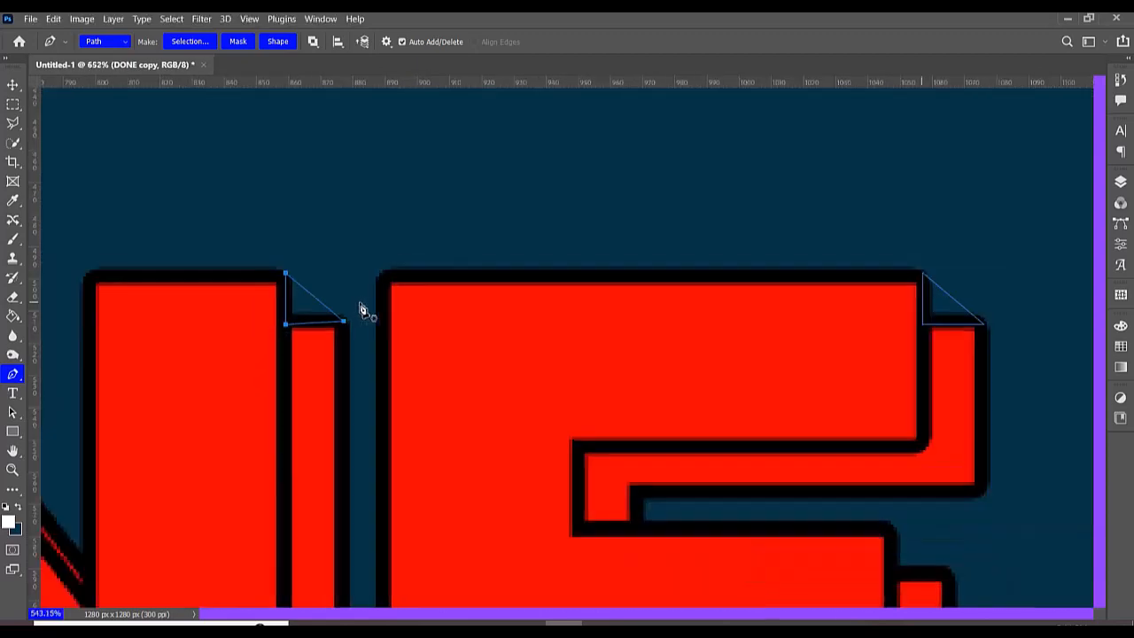
Convert the triangular paths at the upper-right corners of letters N and E into a selection.
{"action": "left_click", "coordinate": [13, 469]}
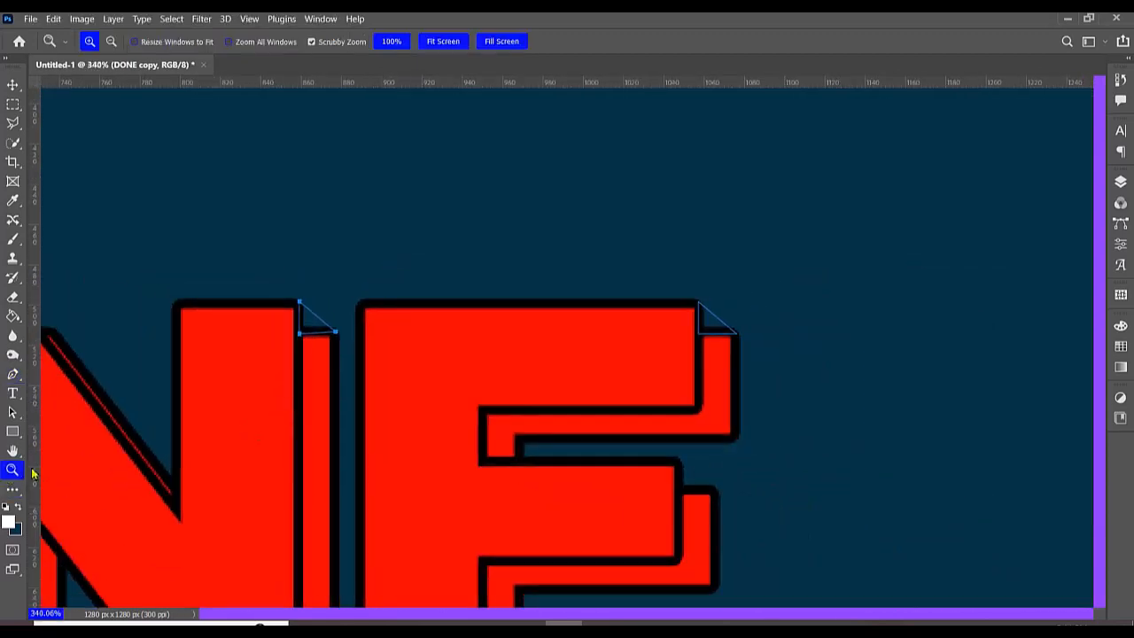
{"action": "right_click", "coordinate": [369, 387]}
{"action": "left_click", "coordinate": [388, 392]}
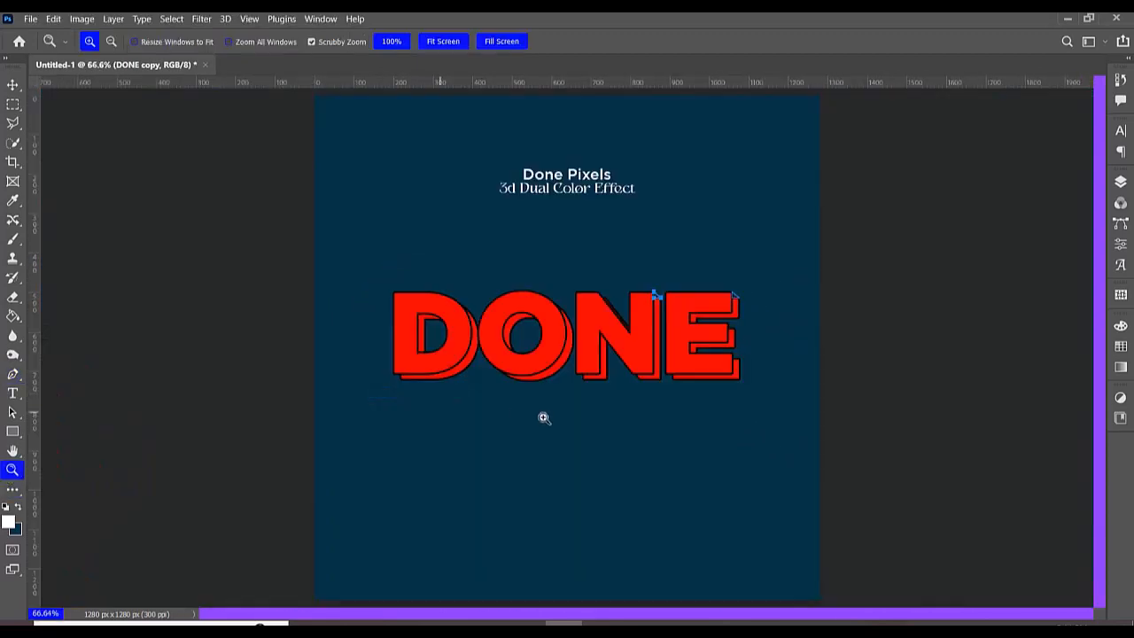
{"action": "key", "text": "ctrl+Return"}
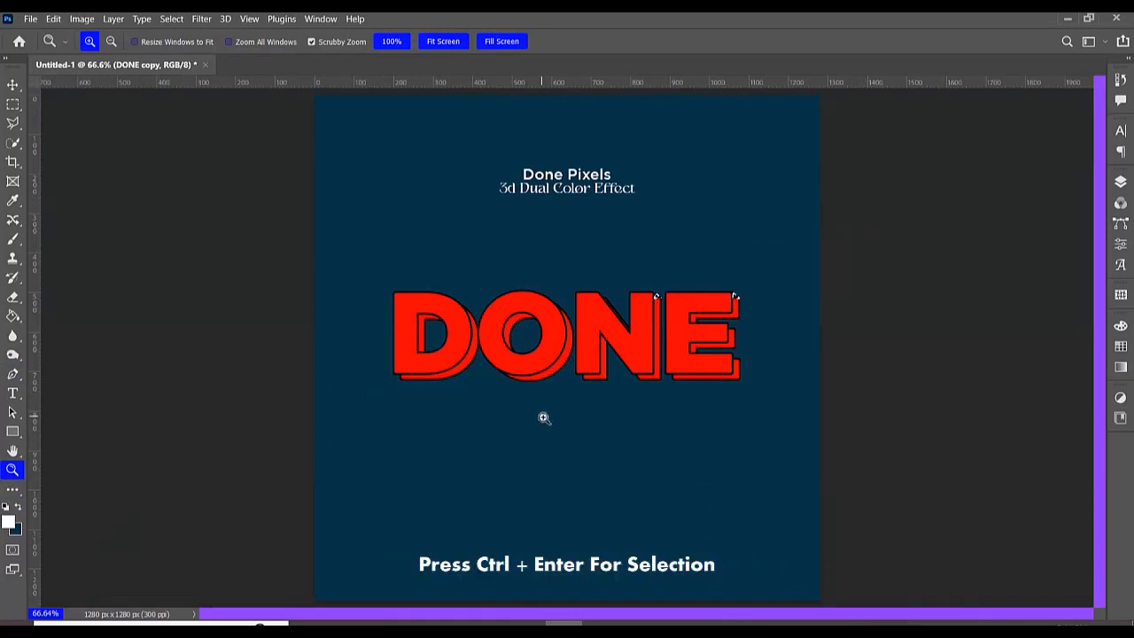
Fill the triangular corner selections with a black 000000 Solid Color fill layer above the DONE copy layer.
{"action": "left_click", "coordinate": [1119, 246]}
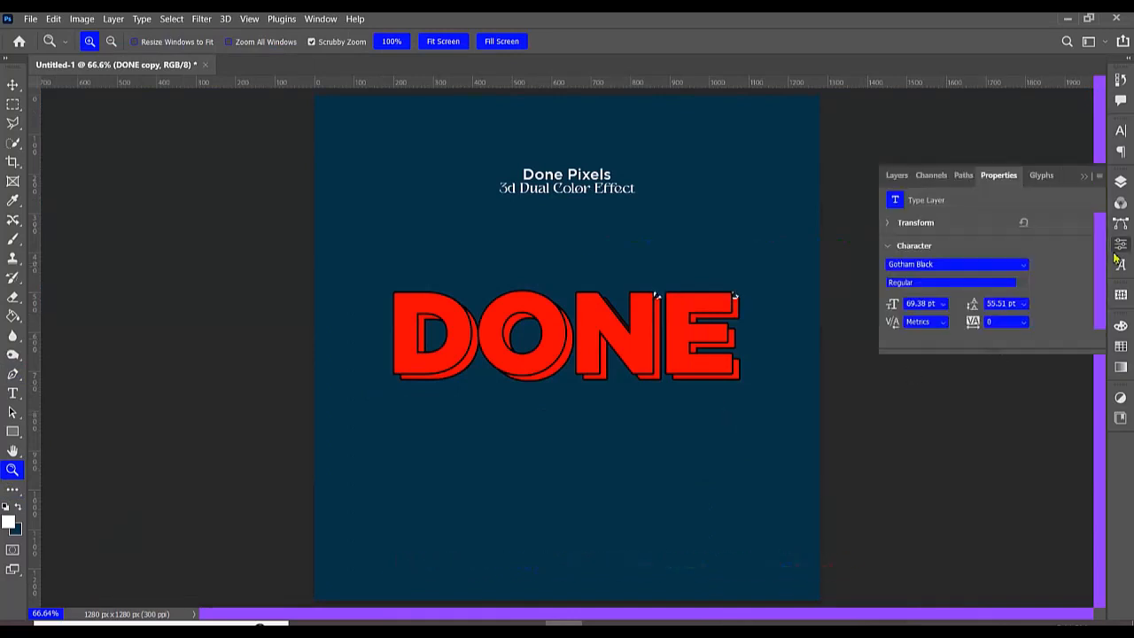
{"action": "left_click", "coordinate": [1118, 248]}
{"action": "left_click", "coordinate": [1120, 182]}
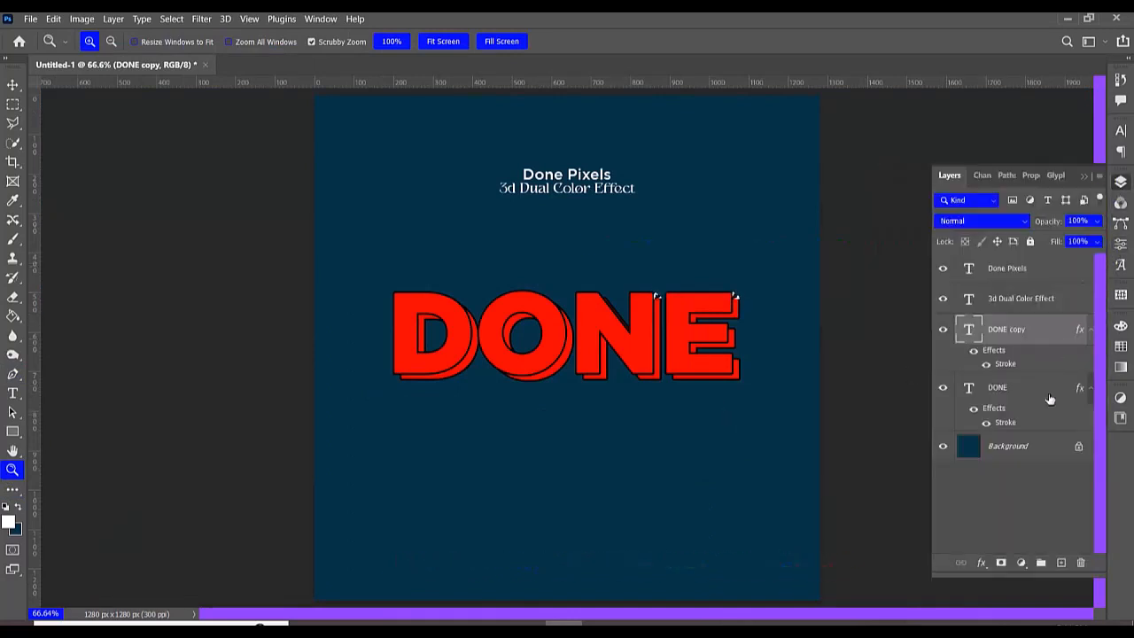
{"action": "left_click", "coordinate": [1020, 563]}
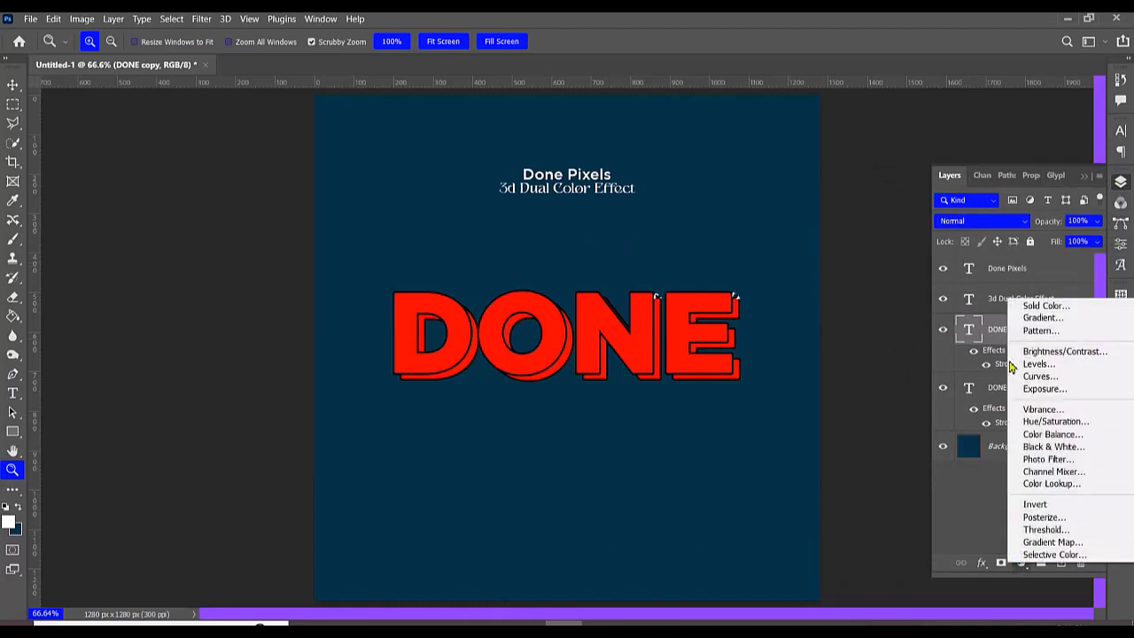
{"action": "left_click", "coordinate": [1020, 310]}
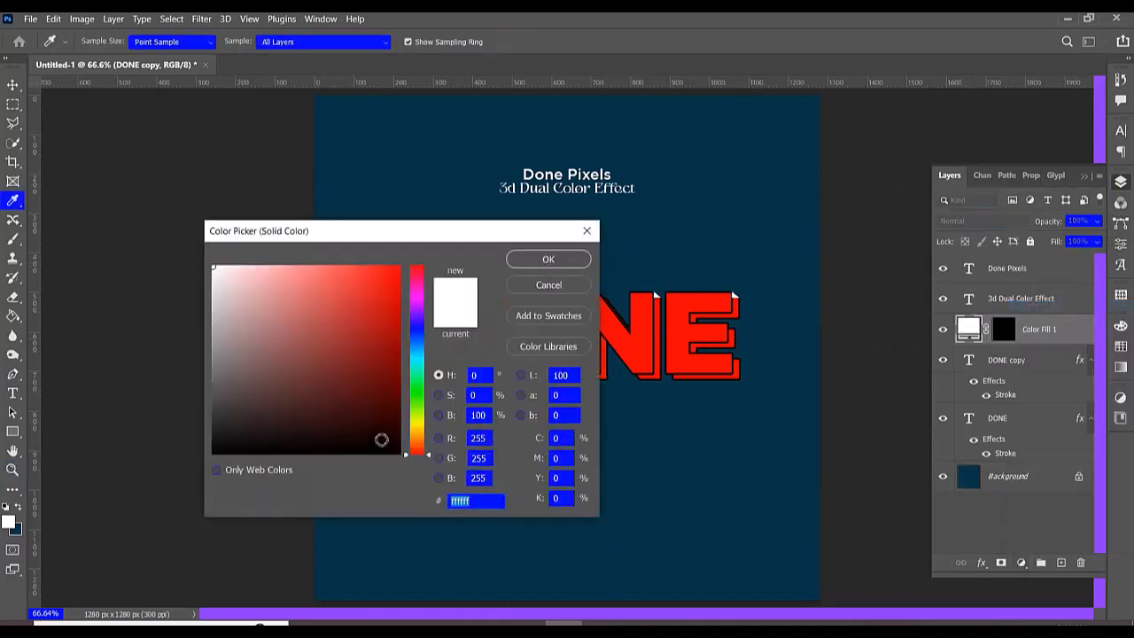
{"action": "left_click", "coordinate": [403, 463]}
{"action": "left_click_drag", "start_coordinate": [403, 462], "coordinate": [425, 474]}
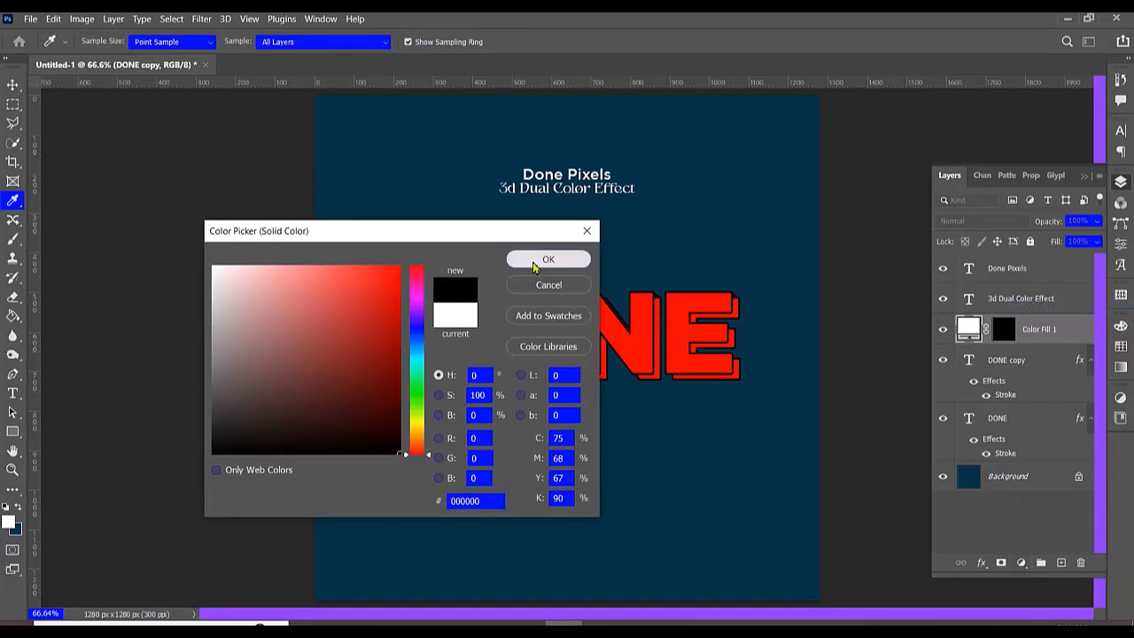
{"action": "left_click", "coordinate": [567, 261]}
{"action": "left_click", "coordinate": [1120, 181]}
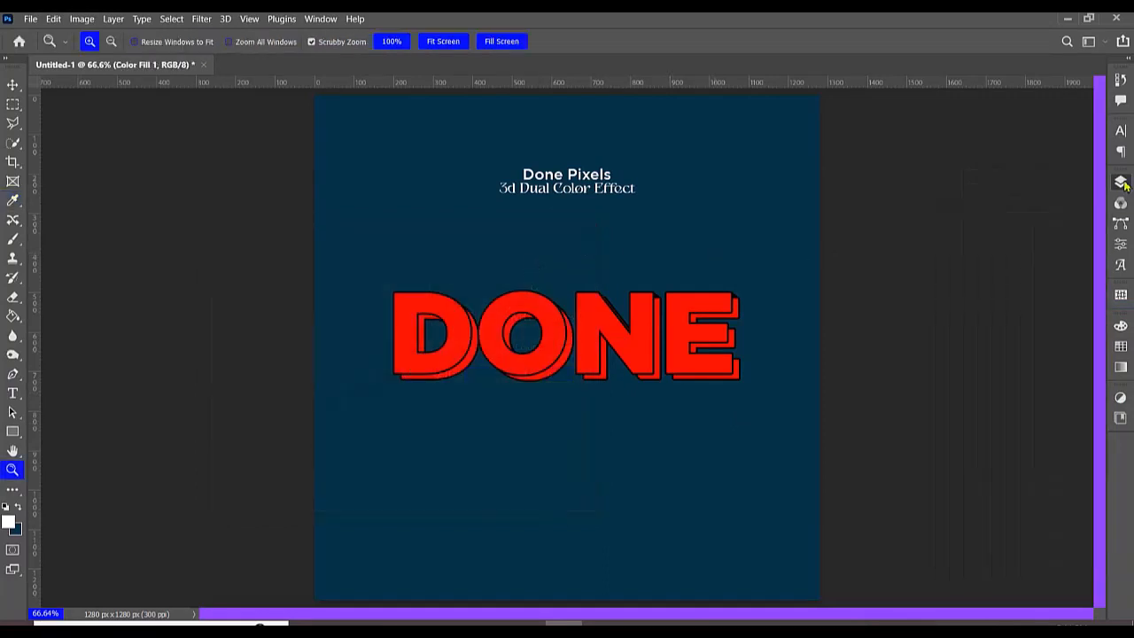
Change the text color of the front DONE copy layer to cyan 00fffc.
{"action": "left_click", "coordinate": [13, 84]}
{"action": "left_click", "coordinate": [511, 310]}
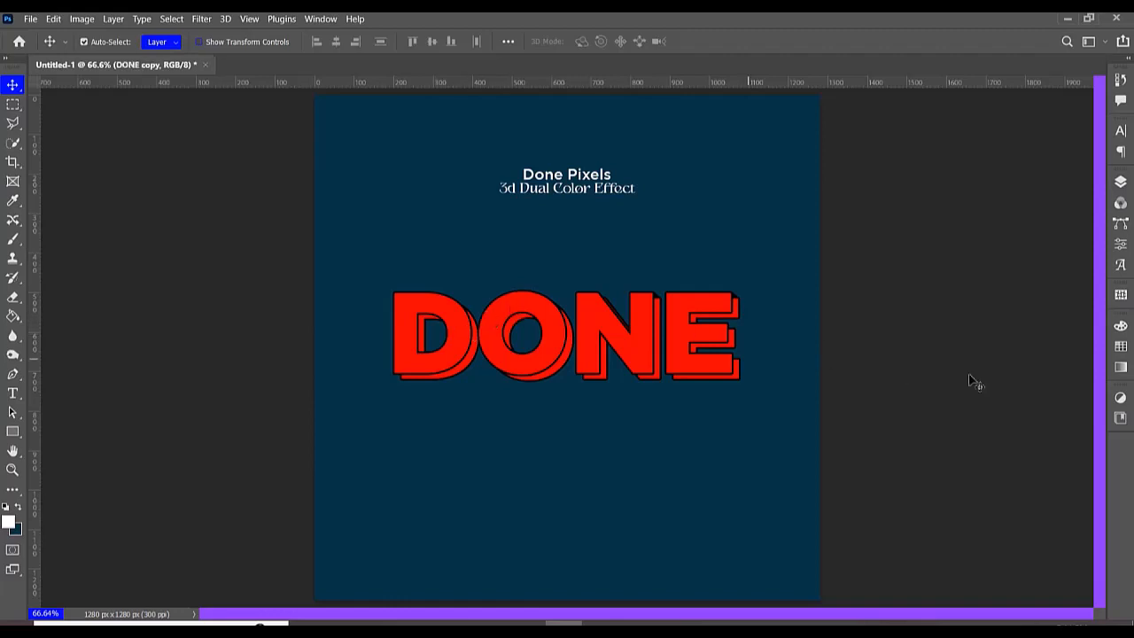
{"action": "left_click", "coordinate": [1115, 244]}
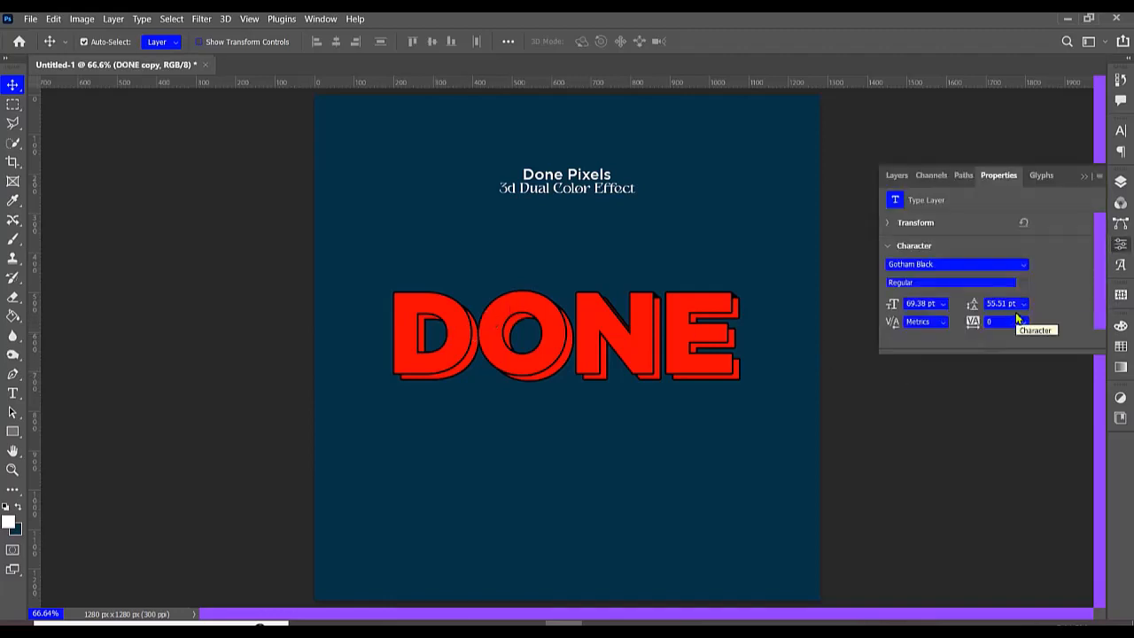
{"action": "scroll", "coordinate": [1033, 315], "scroll_direction": "down", "scroll_amount": 1}
{"action": "left_click", "coordinate": [1010, 304]}
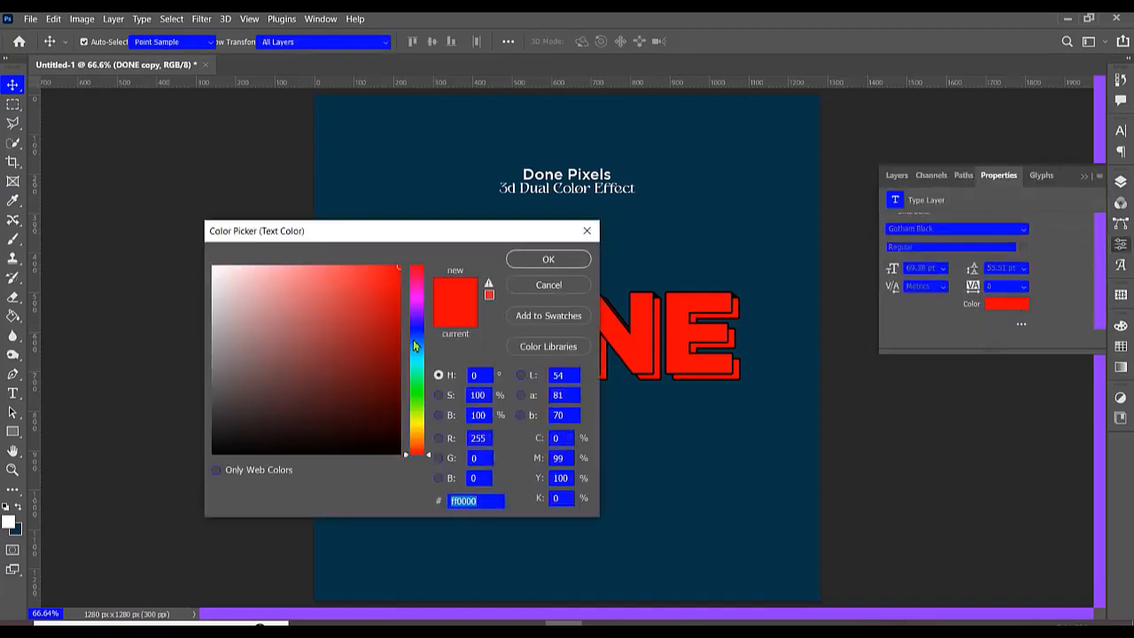
{"action": "left_click", "coordinate": [417, 361]}
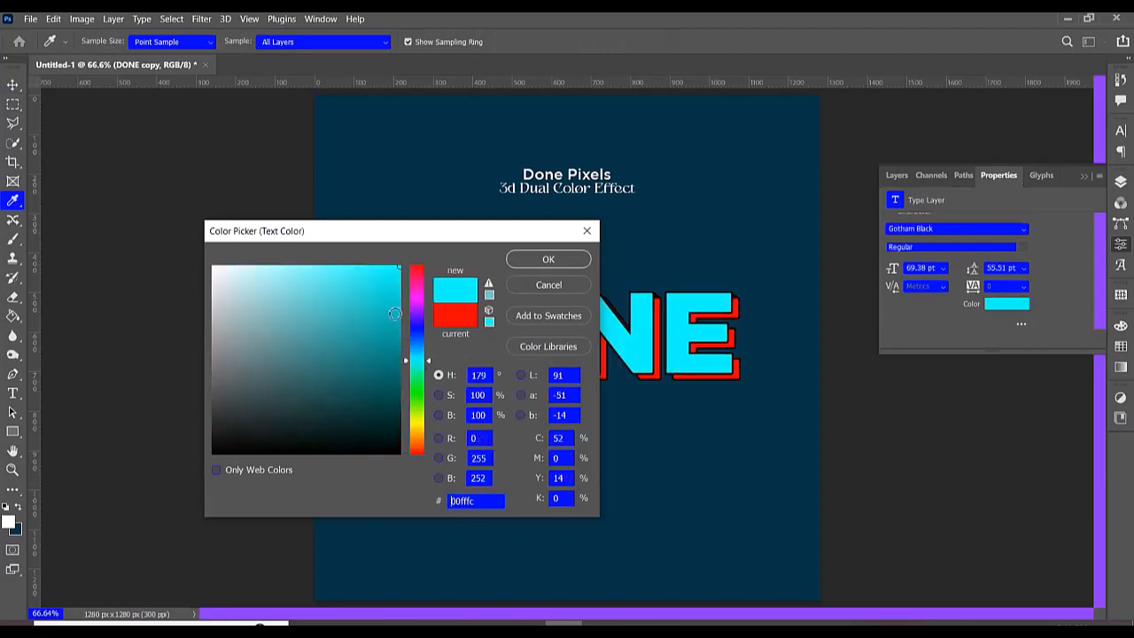
{"action": "left_click", "coordinate": [519, 257]}
Combine both DONE text layers and the black Color Fill 1 layer into one smart object.
{"action": "key", "text": "alt+bracketleft"}
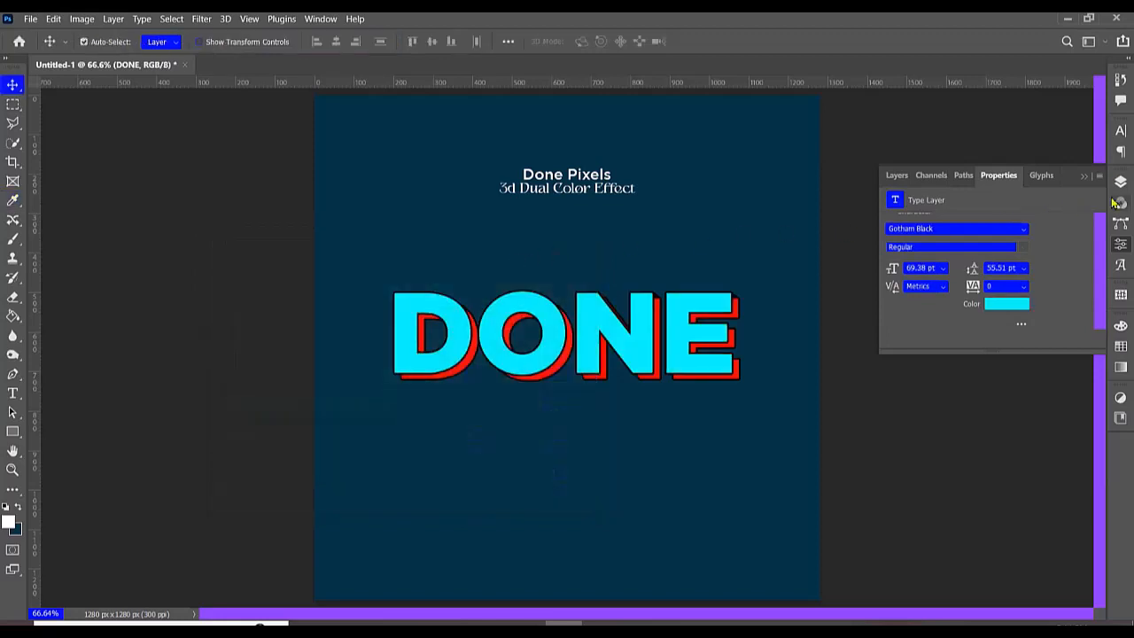
{"action": "left_click", "coordinate": [1118, 244]}
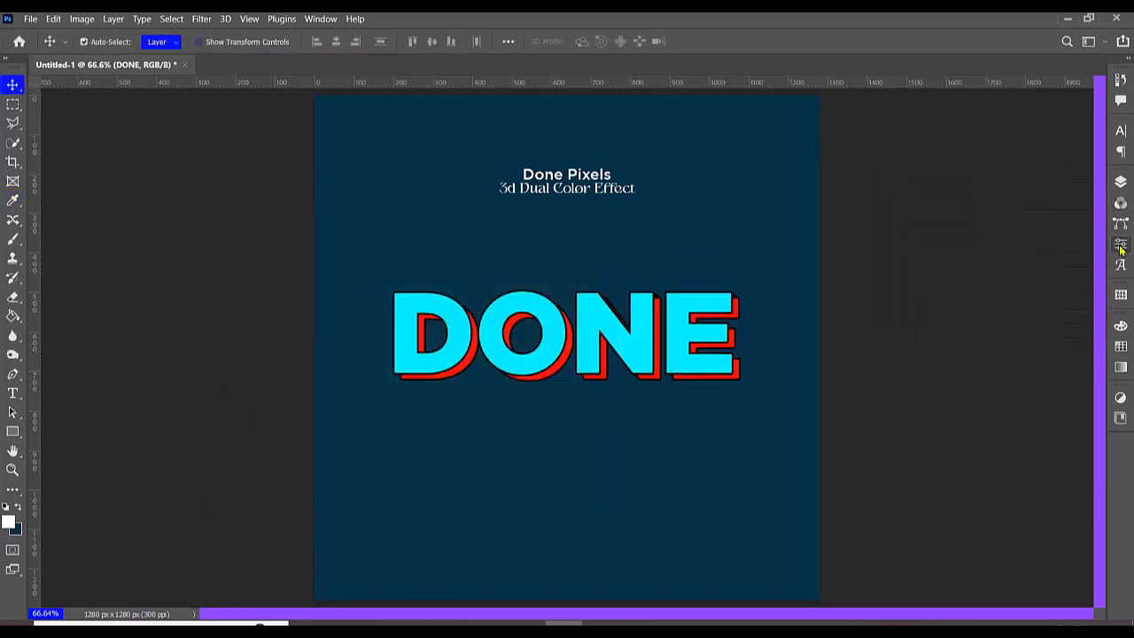
{"action": "left_click", "coordinate": [1120, 183]}
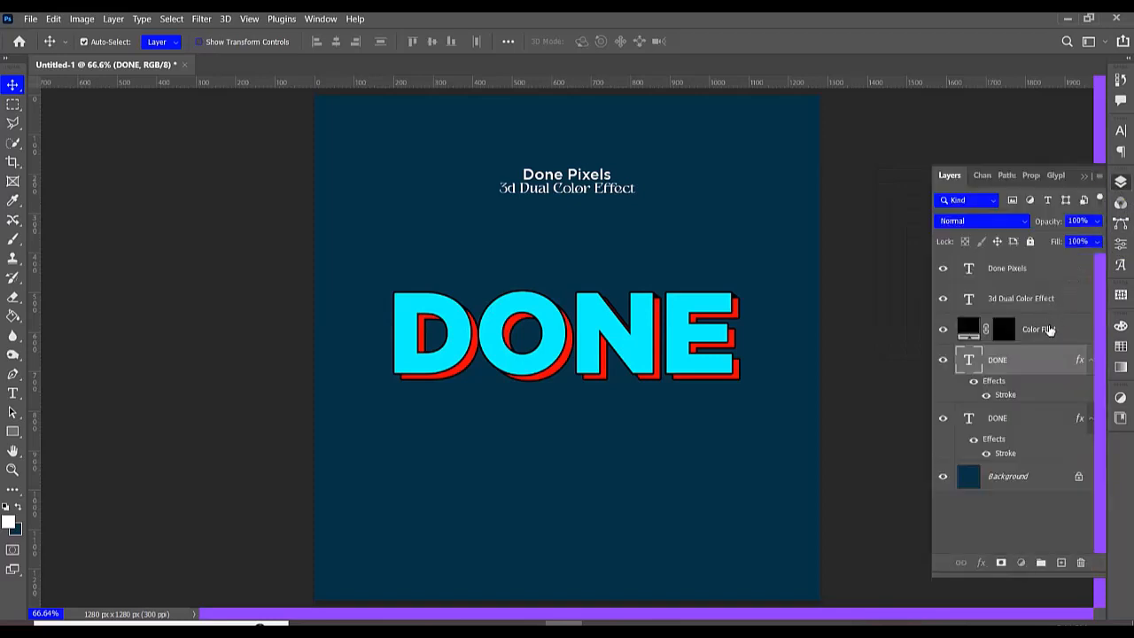
{"action": "left_click", "coordinate": [1048, 328], "text": "ctrl"}
{"action": "left_click", "coordinate": [1029, 419], "text": "ctrl"}
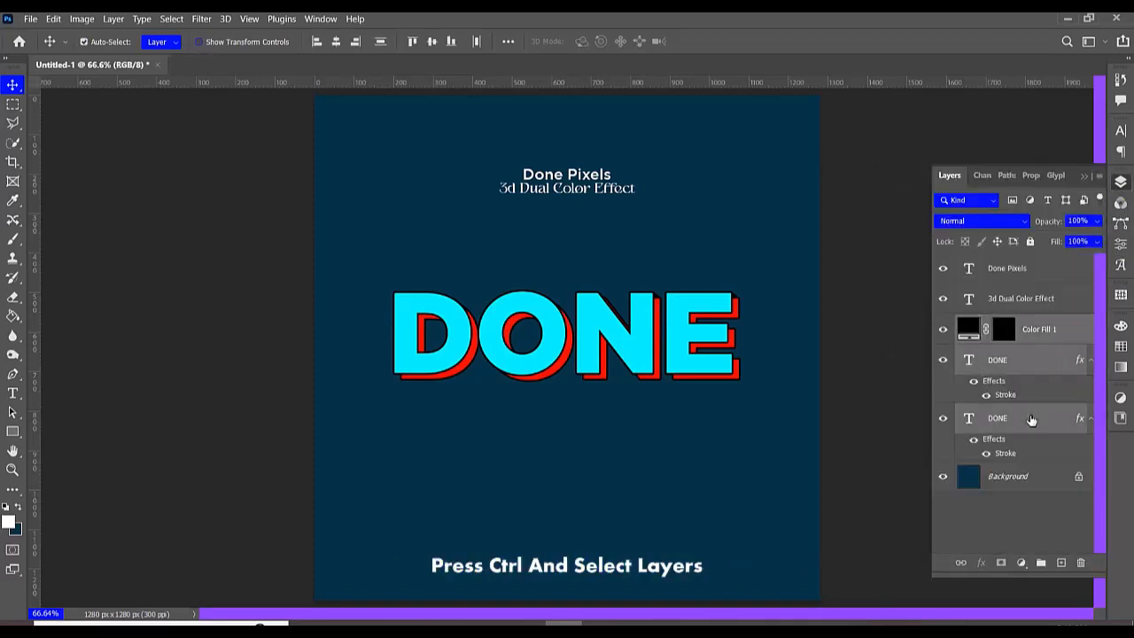
{"action": "right_click", "coordinate": [1030, 419]}
{"action": "left_click", "coordinate": [882, 221]}
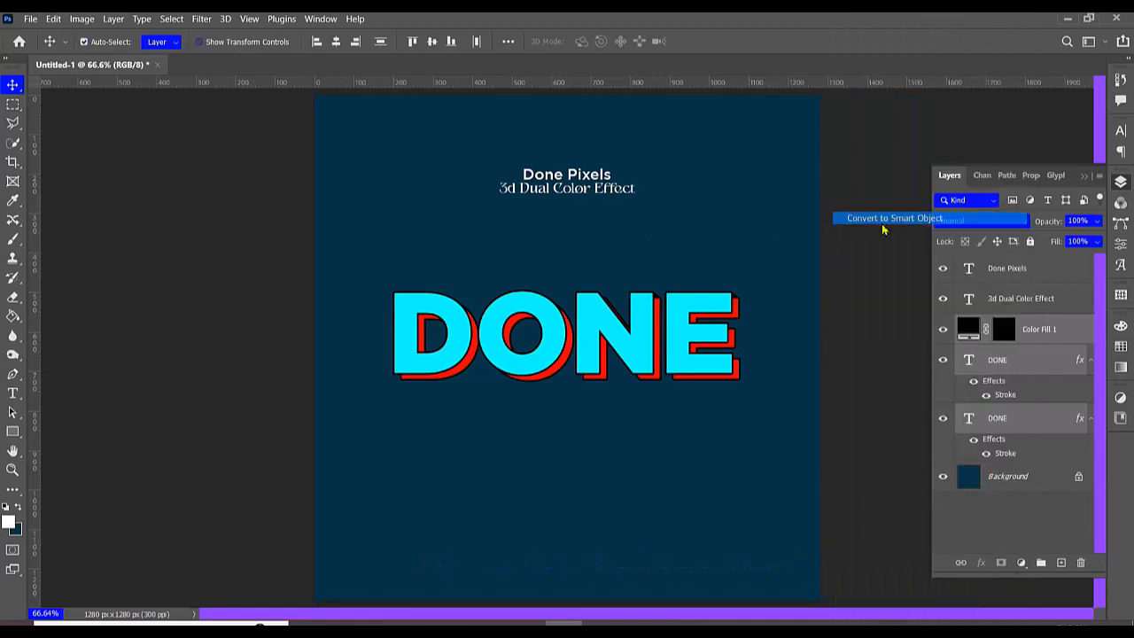
Add a 13 px white outside stroke at 100% opacity to the combined DONE smart object.
{"action": "double_click", "coordinate": [1084, 341]}
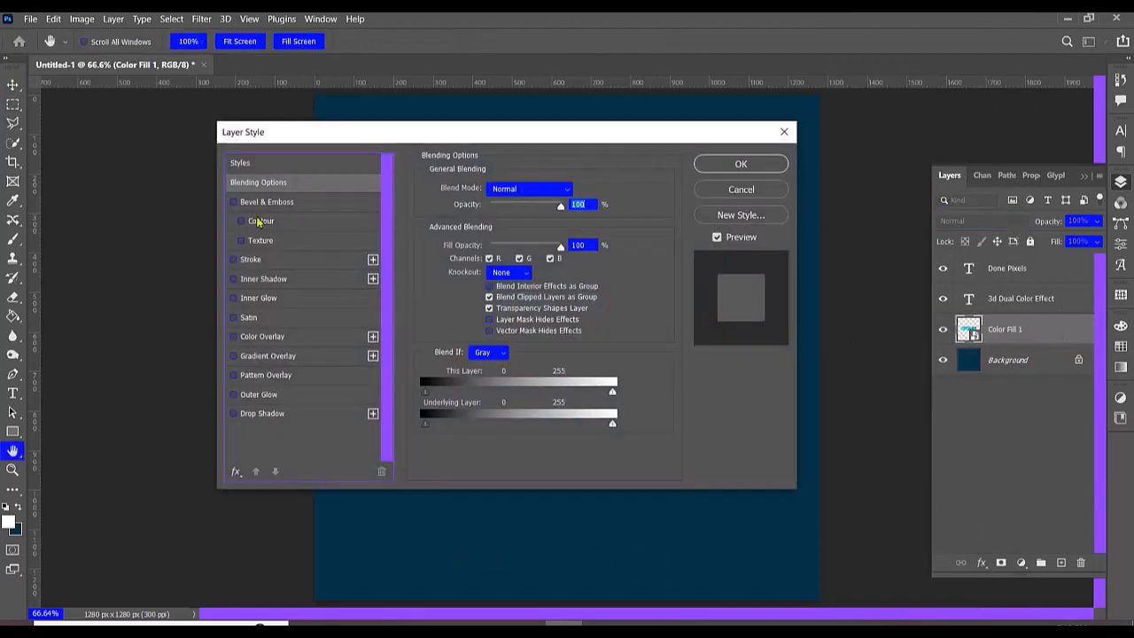
{"action": "left_click", "coordinate": [269, 261]}
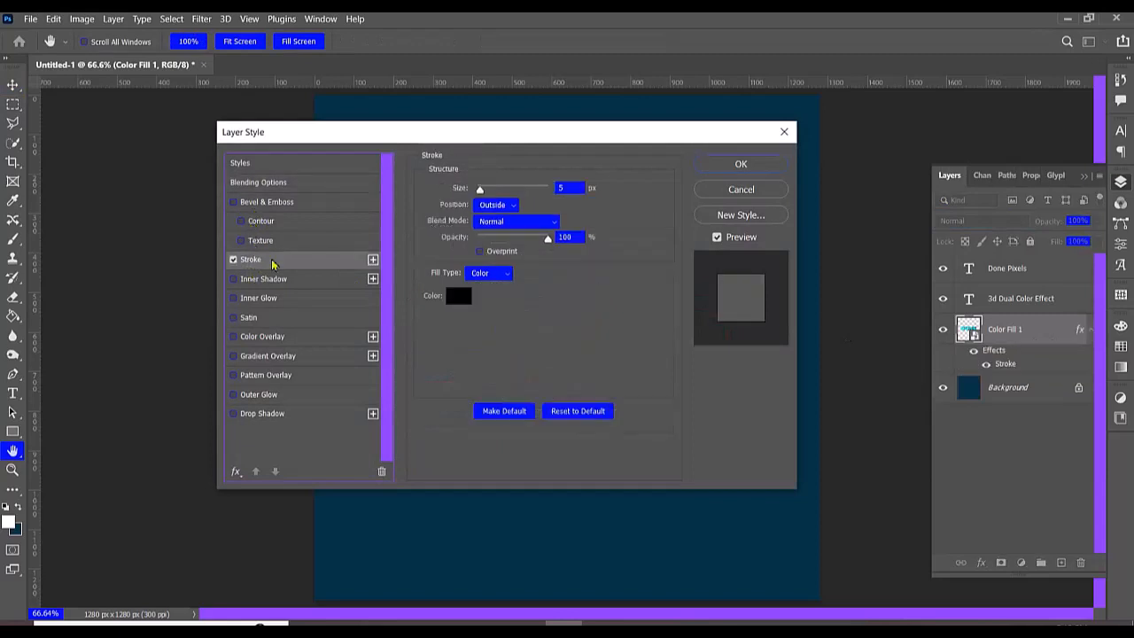
{"action": "left_click", "coordinate": [459, 295]}
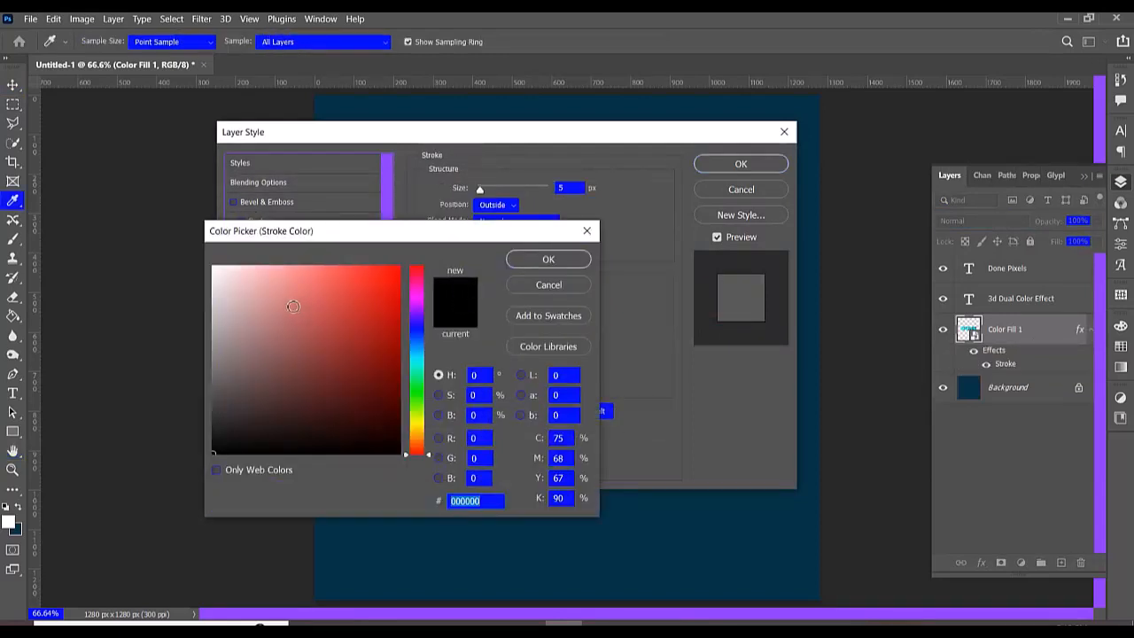
{"action": "left_click_drag", "start_coordinate": [288, 303], "coordinate": [213, 266]}
{"action": "left_click", "coordinate": [551, 258]}
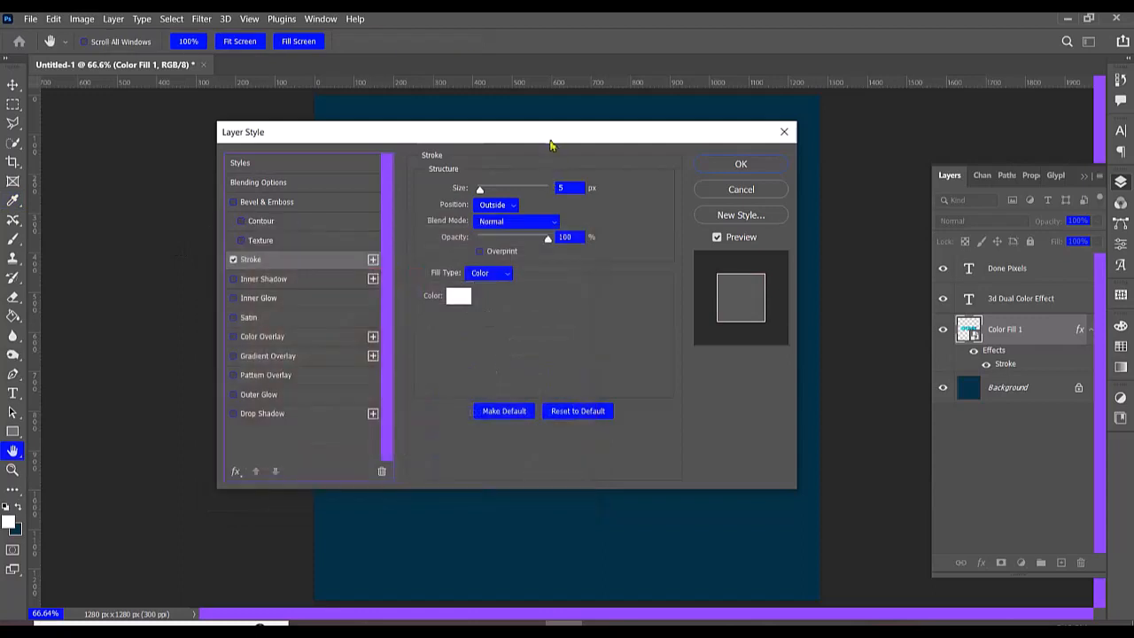
{"action": "mouse_move", "coordinate": [552, 134]}
{"action": "left_mouse_down"}
{"action": "mouse_move", "coordinate": [457, 262]}
{"action": "mouse_move", "coordinate": [423, 349]}
{"action": "left_mouse_up"}
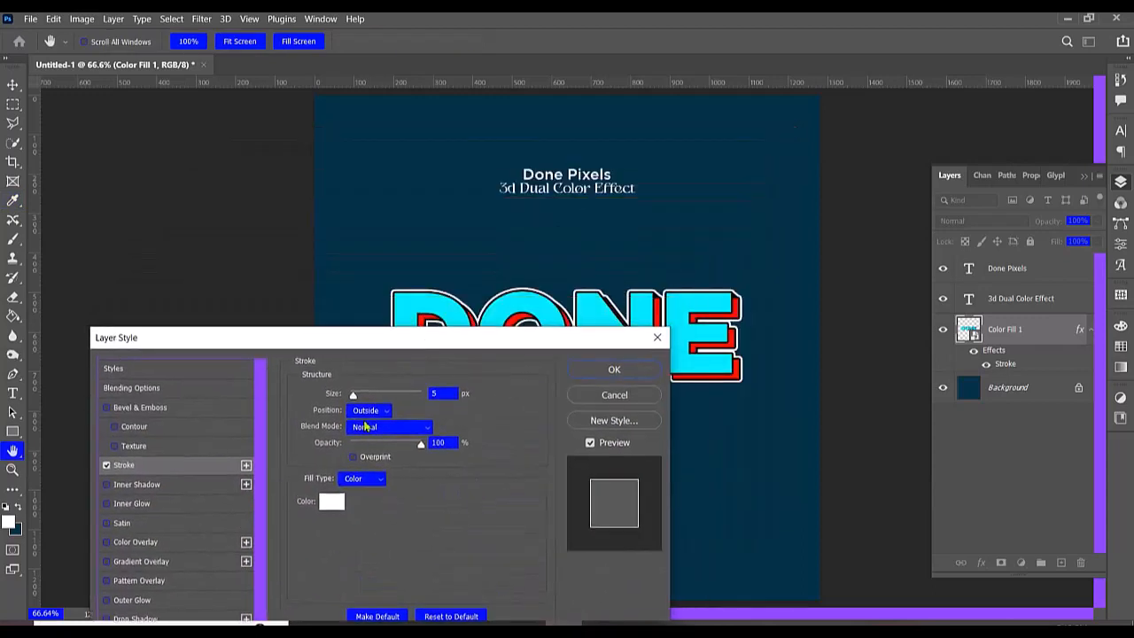
{"action": "left_click_drag", "start_coordinate": [355, 398], "coordinate": [359, 403]}
{"action": "left_click_drag", "start_coordinate": [525, 354], "coordinate": [448, 281]}
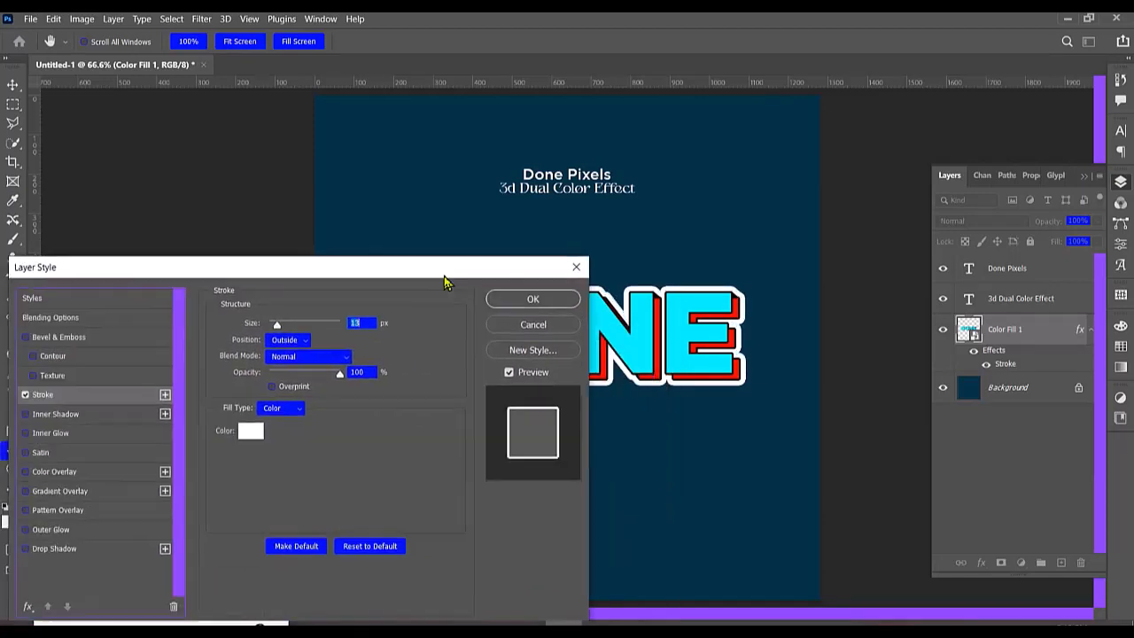
{"action": "left_click", "coordinate": [501, 298]}
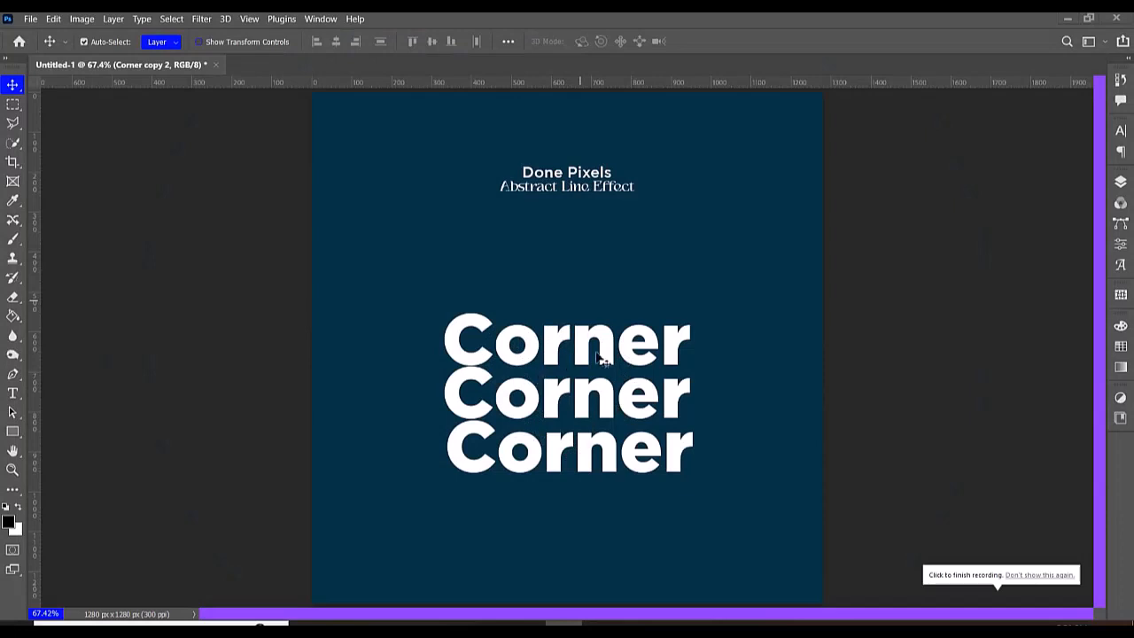
Combine the three Corner text layers into a single smart object.
{"action": "left_click", "coordinate": [1120, 182]}
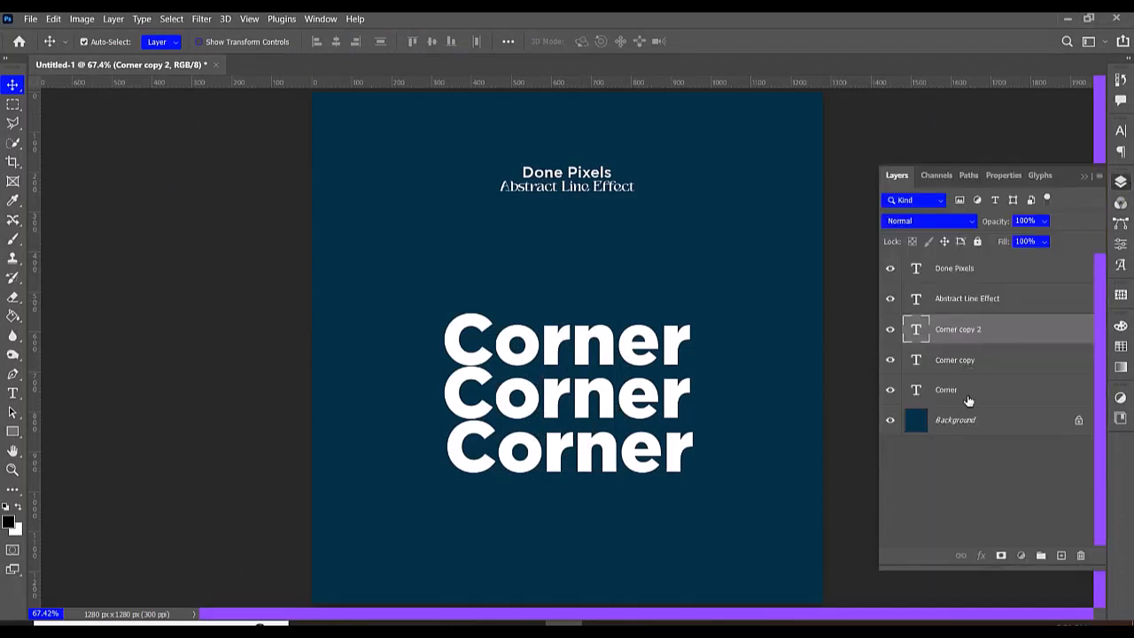
{"action": "left_click", "coordinate": [955, 359], "text": "ctrl"}
{"action": "left_click", "coordinate": [965, 394], "text": "ctrl"}
{"action": "right_click", "coordinate": [967, 394]}
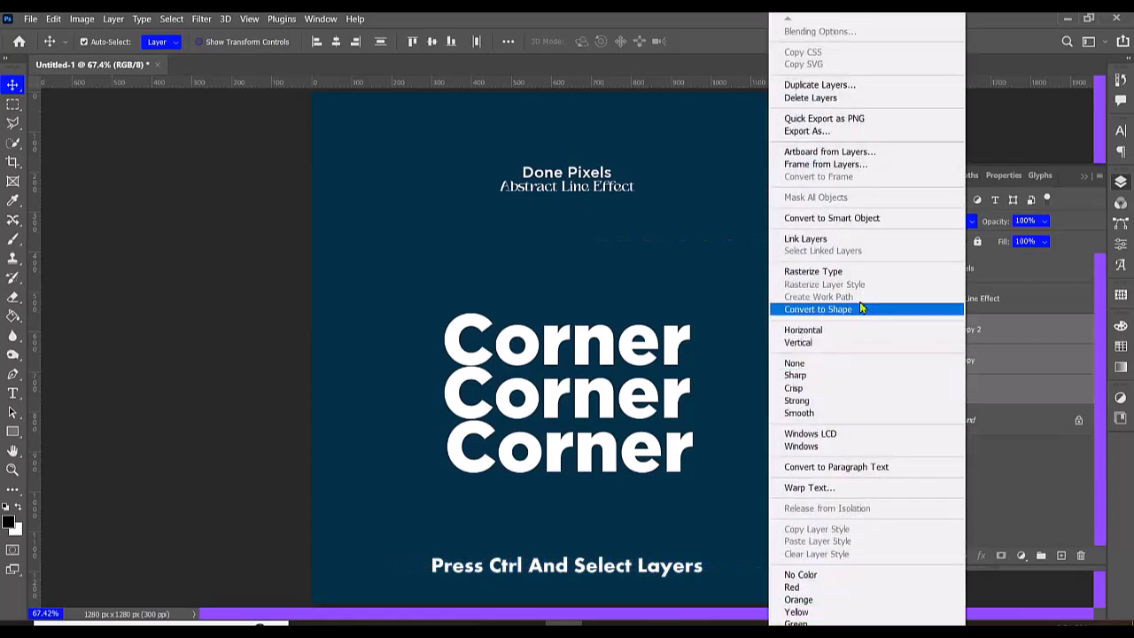
{"action": "left_click", "coordinate": [832, 218]}
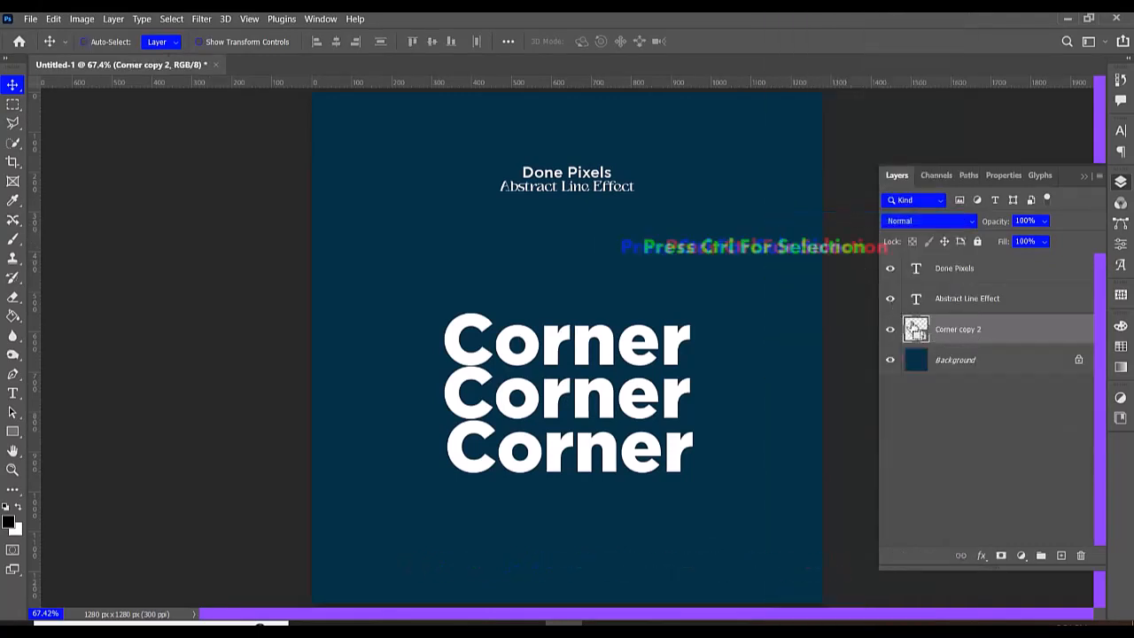
Copy the Corner lettering using a selection loaded from its smart object, then hide that layer and clear the selection.
{"action": "left_click", "coordinate": [914, 328], "text": "ctrl"}
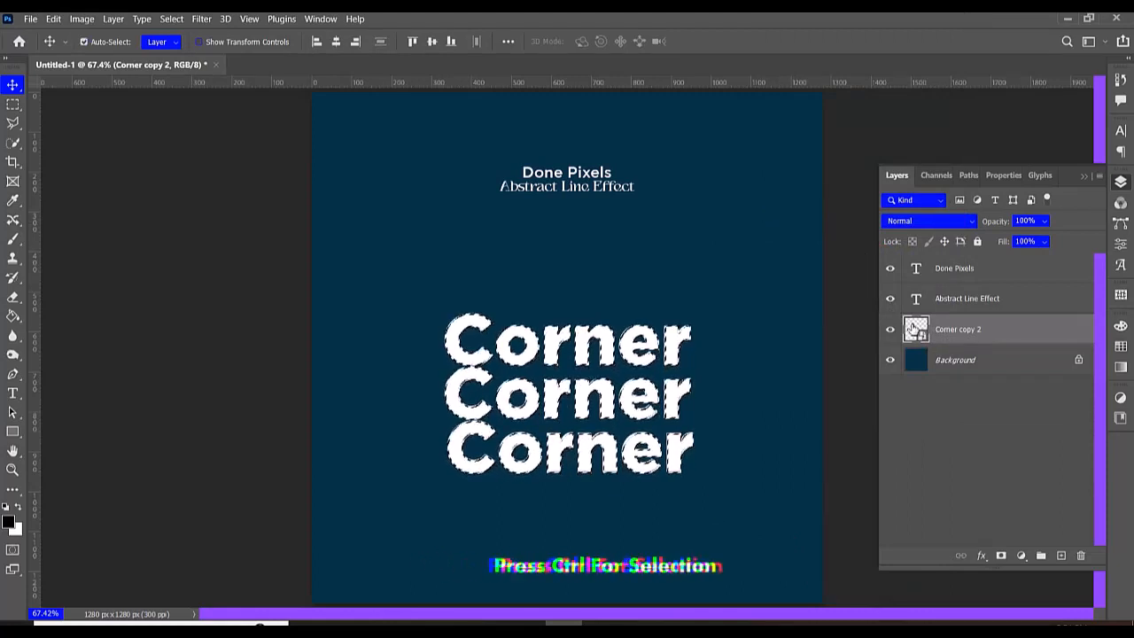
{"action": "left_click", "coordinate": [891, 329]}
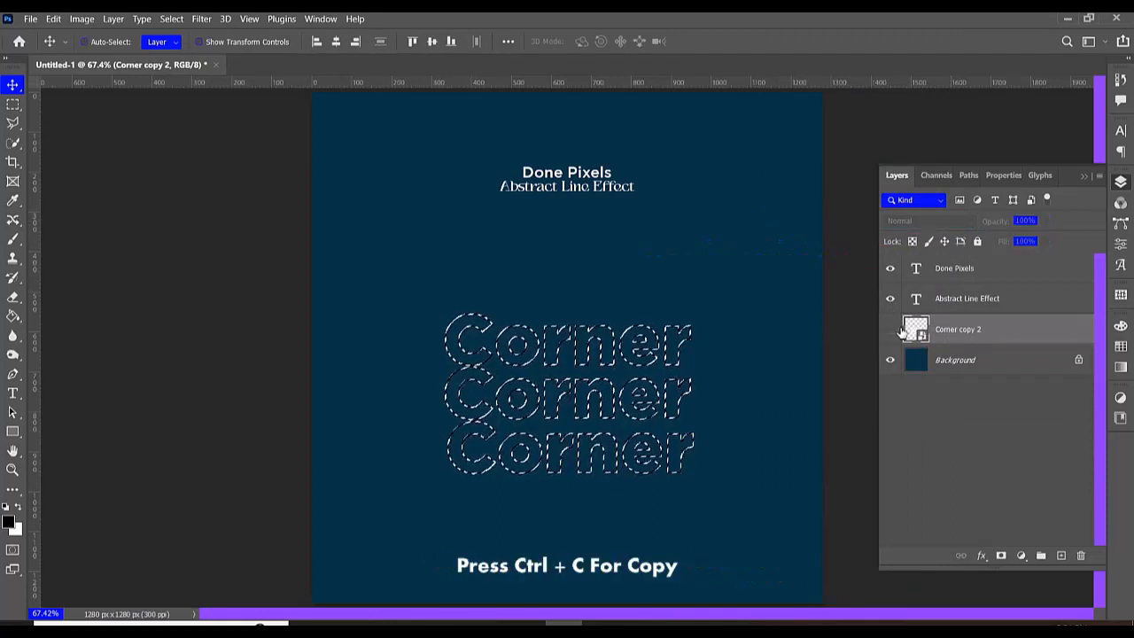
{"action": "key", "text": "ctrl+d"}
Add a new empty layer and draw a tall four-corner perspective plane on the canvas's left half with Vanishing Point.
{"action": "left_click", "coordinate": [1062, 555]}
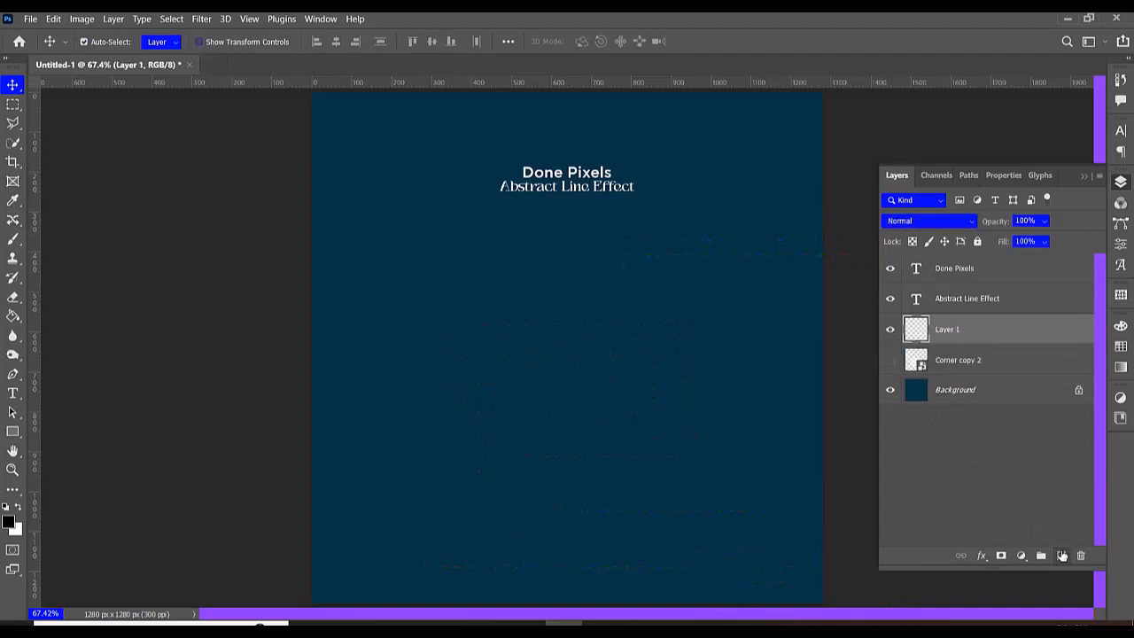
{"action": "left_click", "coordinate": [214, 20]}
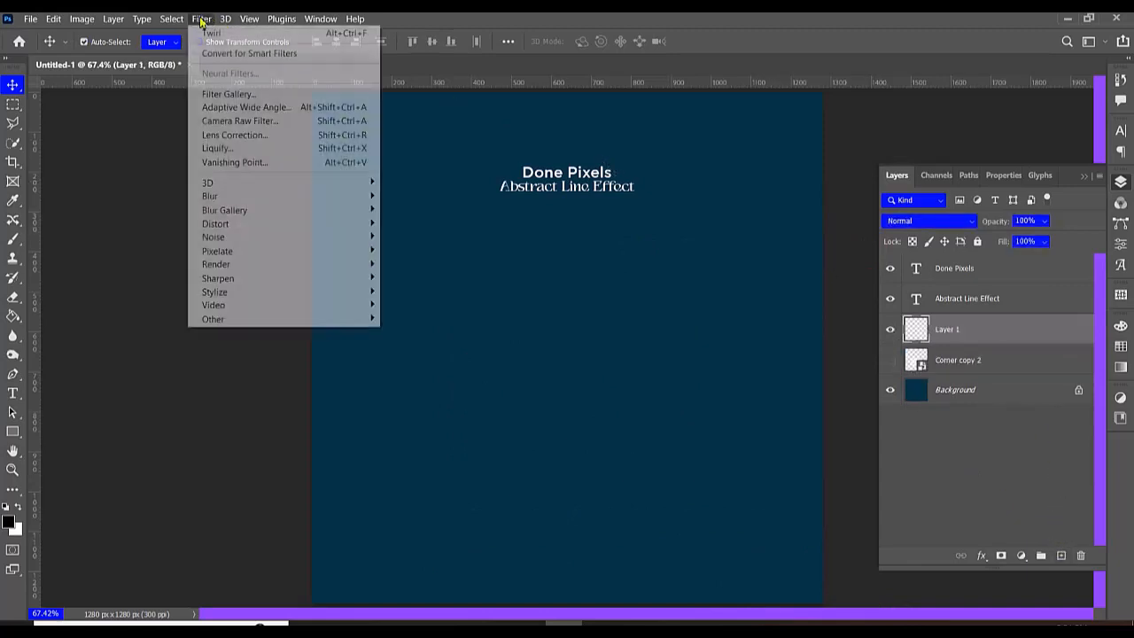
{"action": "left_click", "coordinate": [217, 163]}
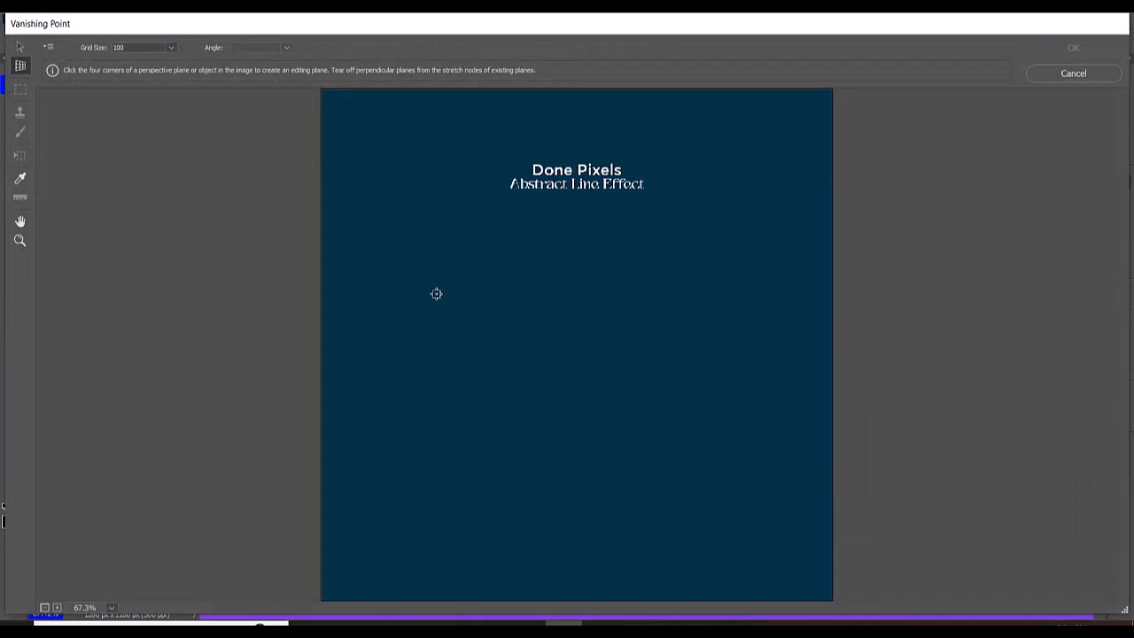
{"action": "left_click", "coordinate": [433, 292]}
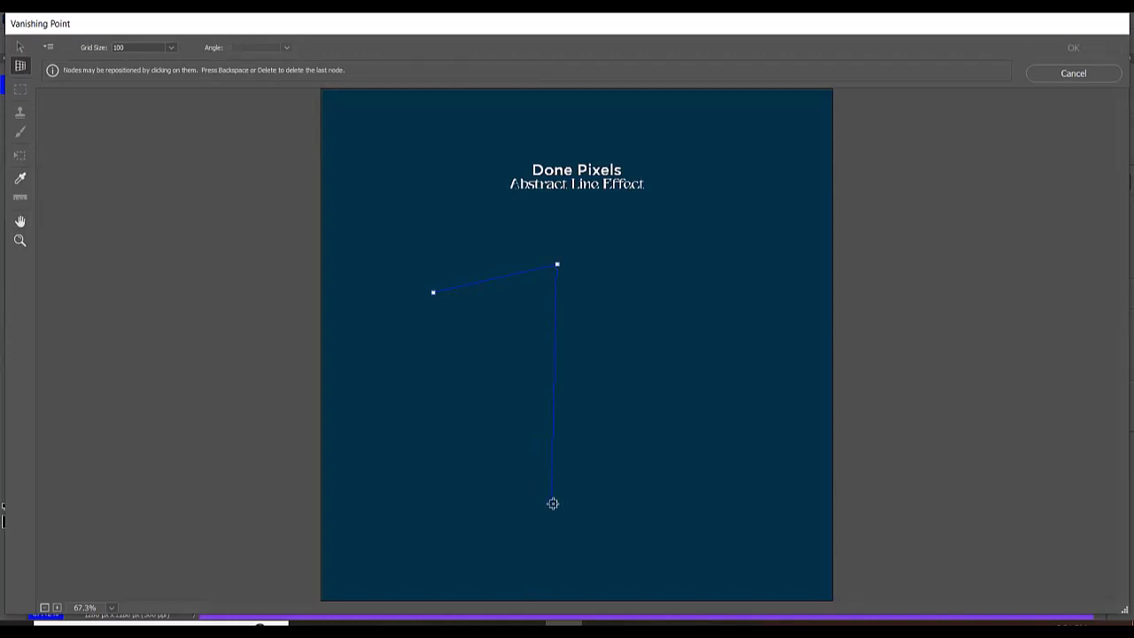
{"action": "left_click", "coordinate": [424, 522]}
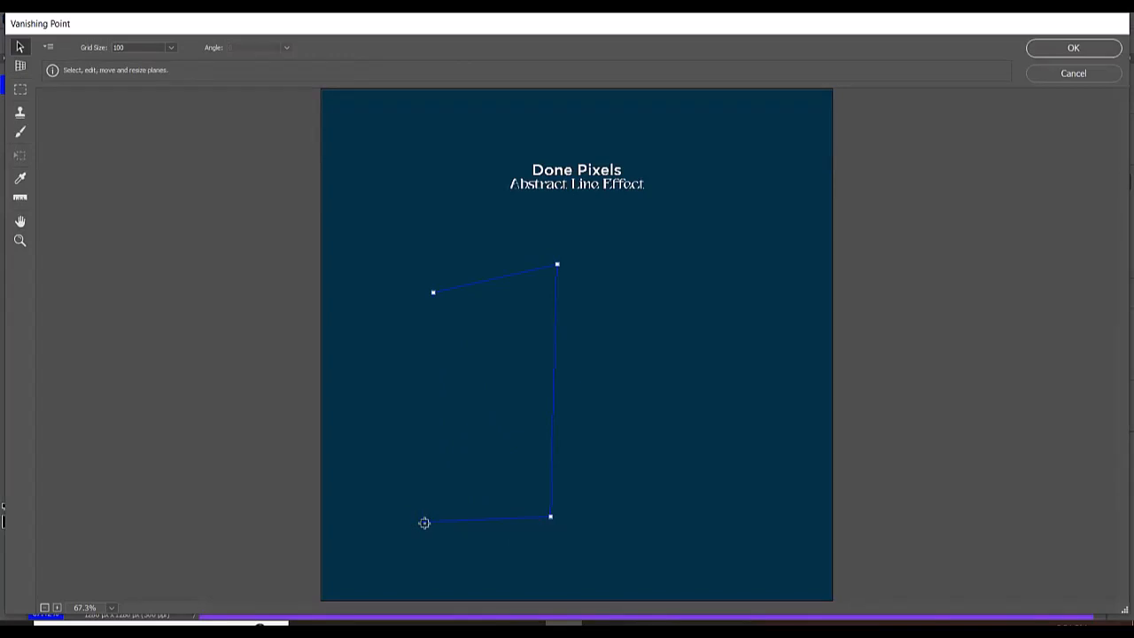
Pull a perpendicular plane from the first plane's inner edge in Vanishing Point and paste the copied Corner lettering across both planes.
{"action": "key", "text": "ctrl"}
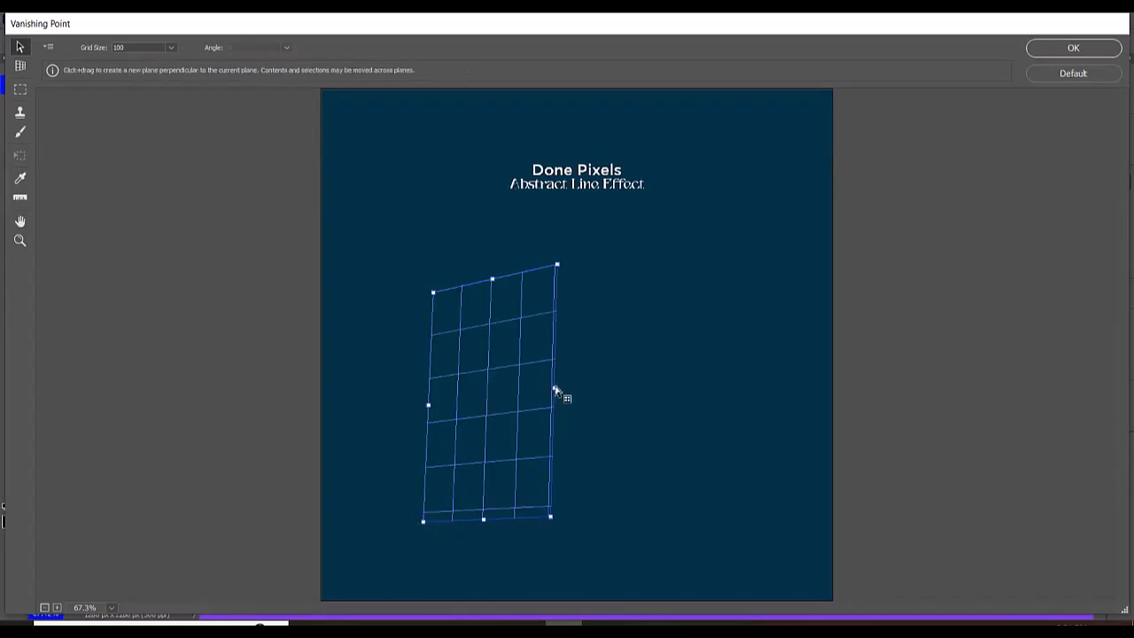
{"action": "left_click_drag", "start_coordinate": [556, 394], "coordinate": [664, 414]}
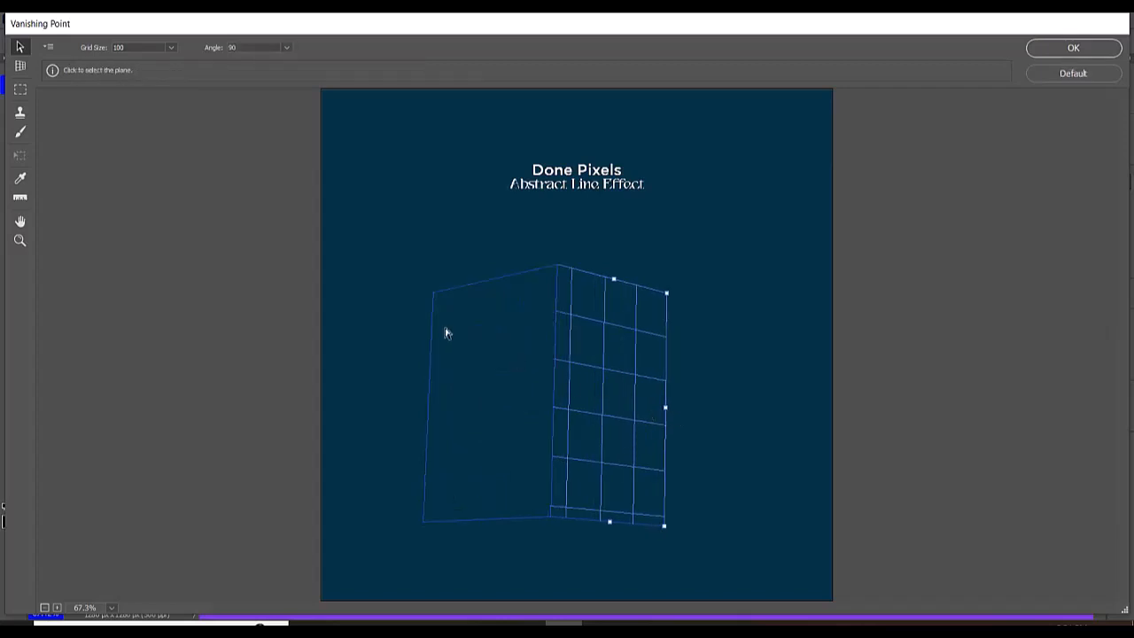
{"action": "key", "text": "ctrl+v"}
{"action": "left_click_drag", "start_coordinate": [403, 164], "coordinate": [507, 381]}
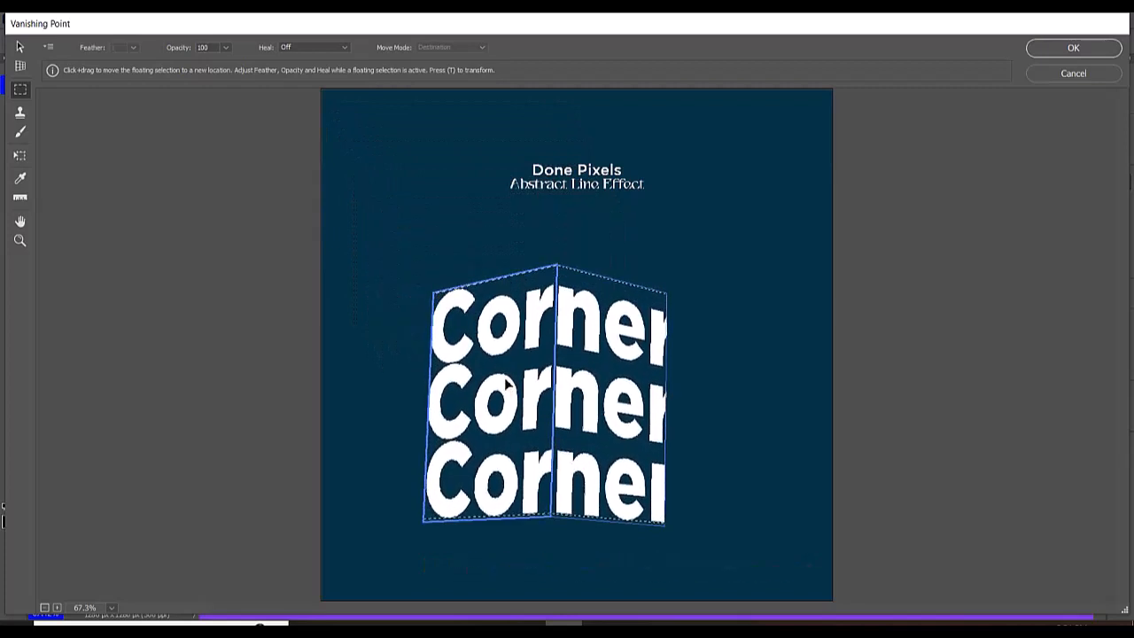
Scale the pasted Corner lettering down to fit within both planes, apply the filter, and move the lettering toward the canvas centre.
{"action": "key", "text": "t"}
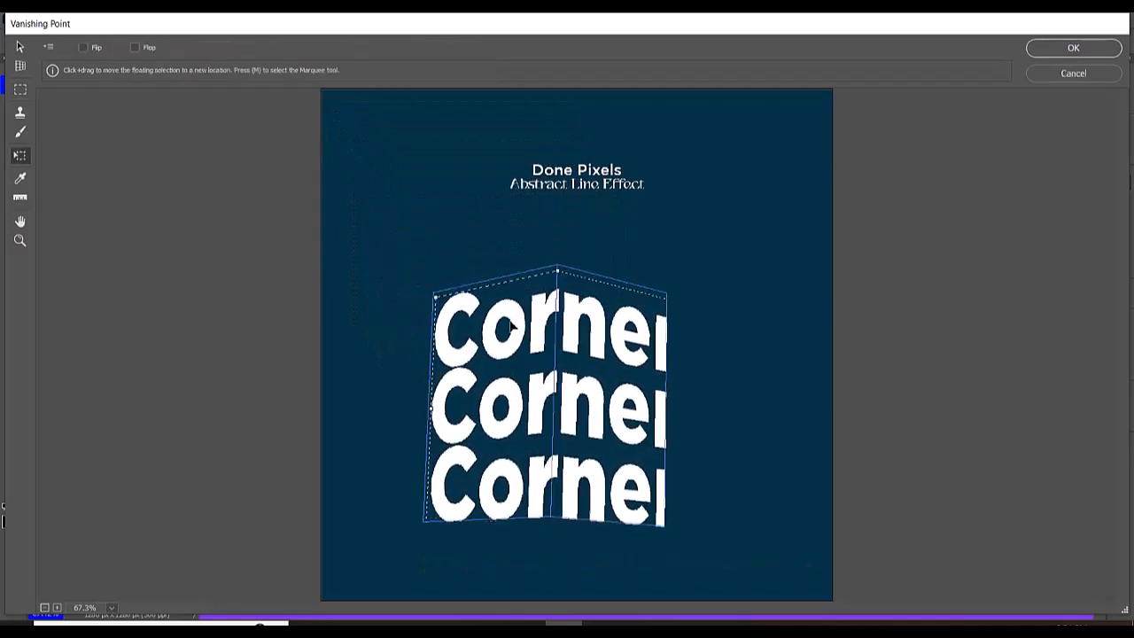
{"action": "left_click_drag", "start_coordinate": [499, 330], "coordinate": [509, 340]}
{"action": "mouse_move", "coordinate": [447, 306]}
{"action": "left_mouse_down"}
{"action": "mouse_move", "coordinate": [473, 326]}
{"action": "mouse_move", "coordinate": [461, 321]}
{"action": "left_mouse_up"}
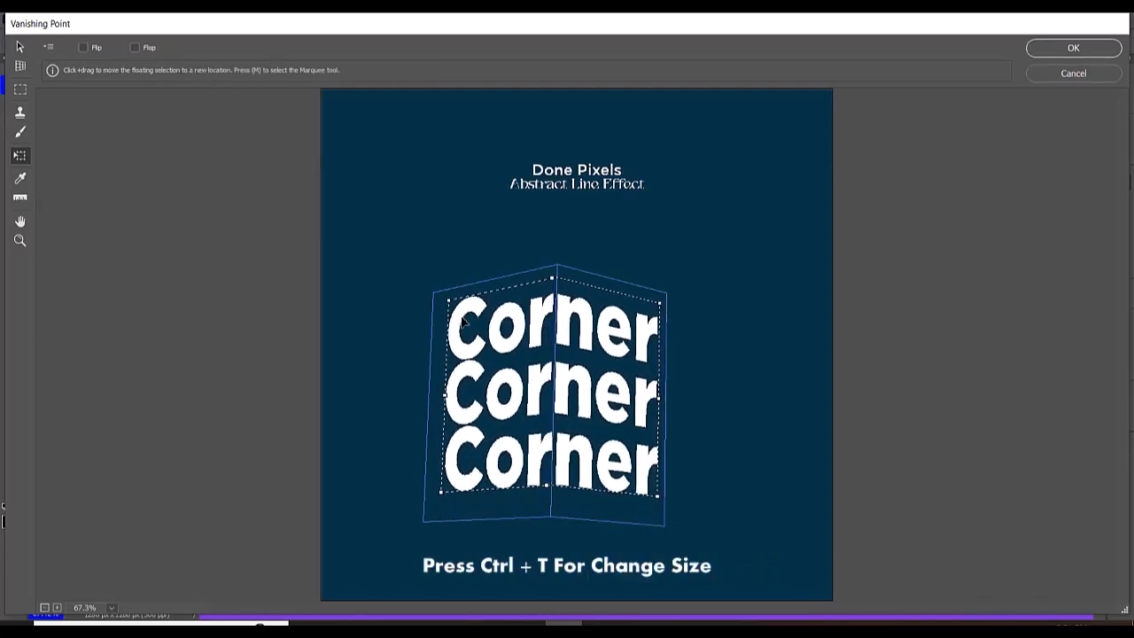
{"action": "left_click", "coordinate": [1044, 49]}
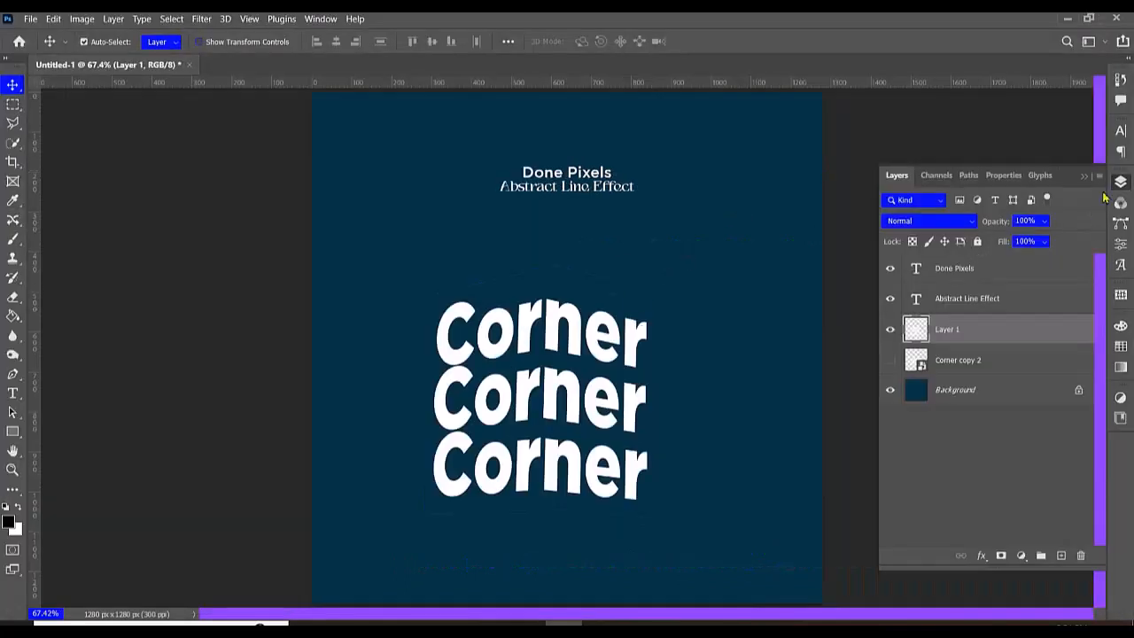
{"action": "left_click", "coordinate": [1120, 182]}
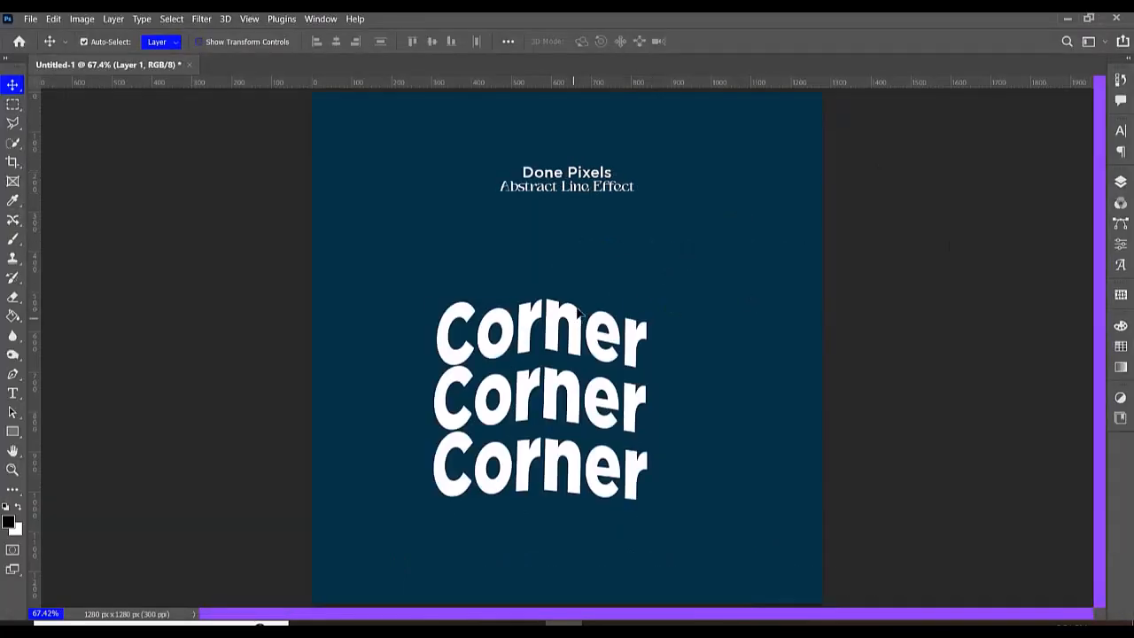
{"action": "mouse_move", "coordinate": [578, 310]}
{"action": "left_mouse_down"}
{"action": "mouse_move", "coordinate": [602, 306]}
{"action": "mouse_move", "coordinate": [592, 324]}
{"action": "left_mouse_up"}
Add a new empty layer above the lettering and make a rectangular selection over its right half, starting at the corner fold.
{"action": "left_click", "coordinate": [1120, 181]}
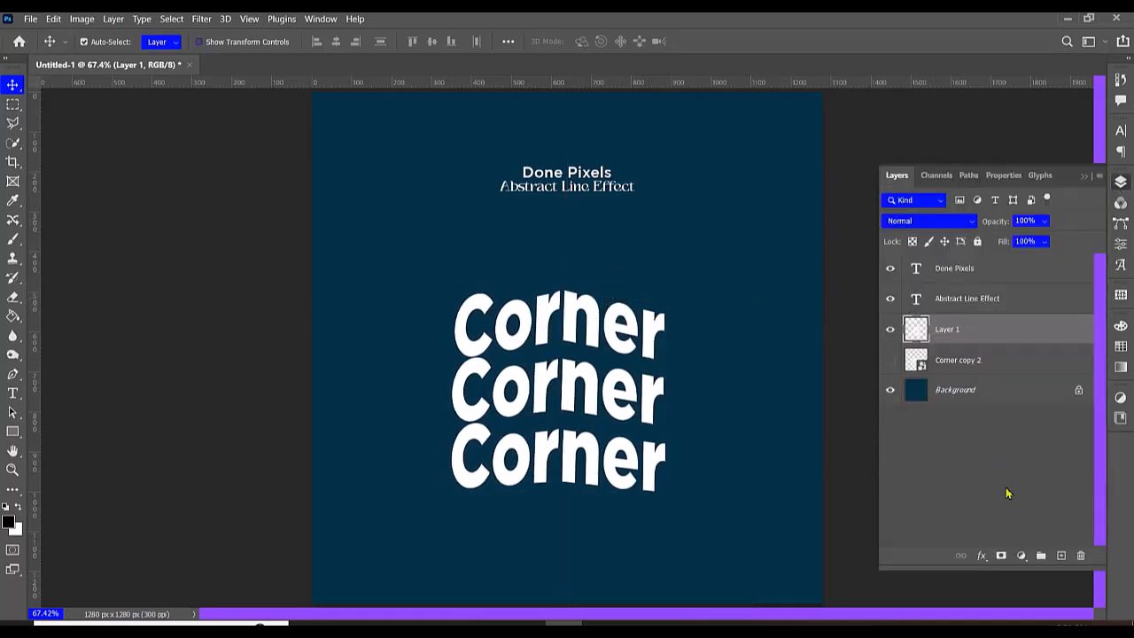
{"action": "left_click", "coordinate": [1062, 556]}
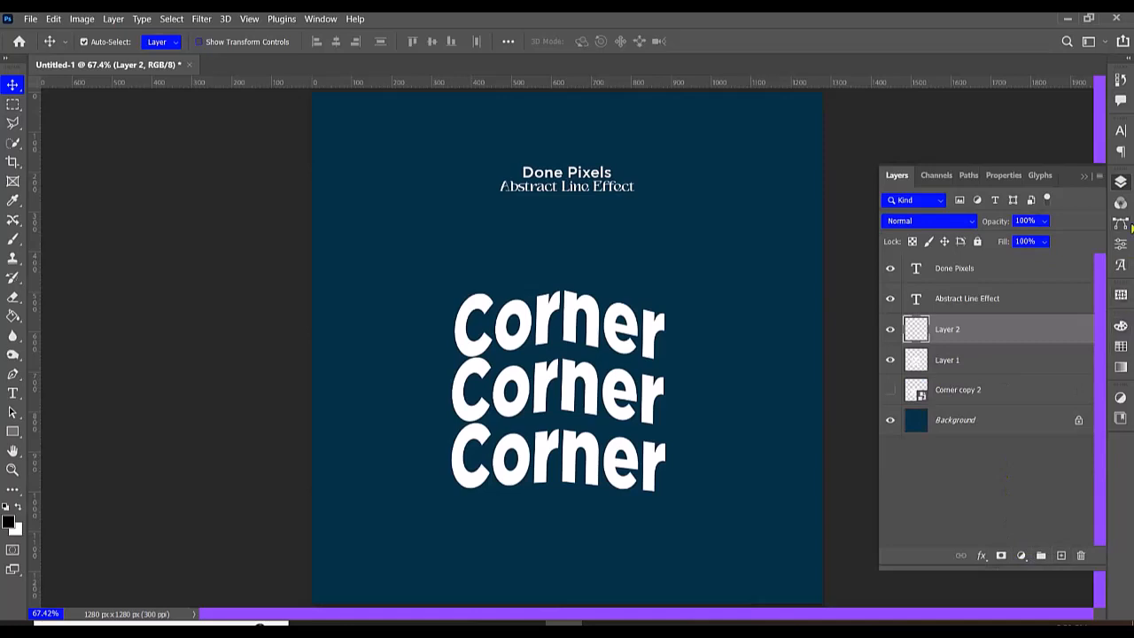
{"action": "left_click", "coordinate": [1121, 181]}
{"action": "left_click", "coordinate": [13, 104]}
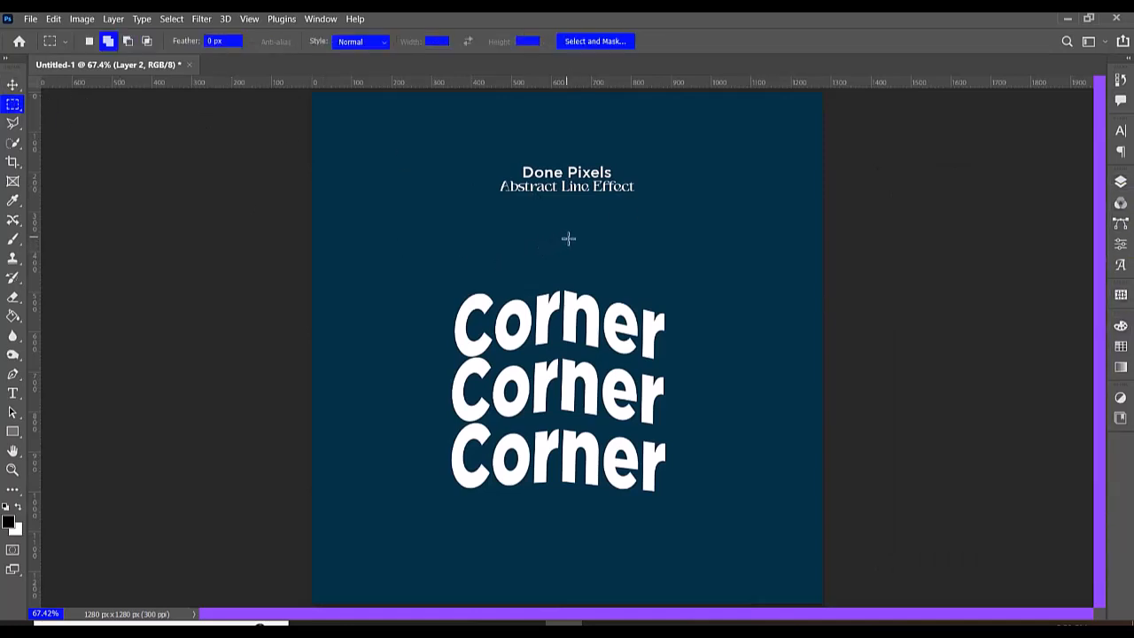
{"action": "left_click_drag", "start_coordinate": [564, 236], "coordinate": [723, 551]}
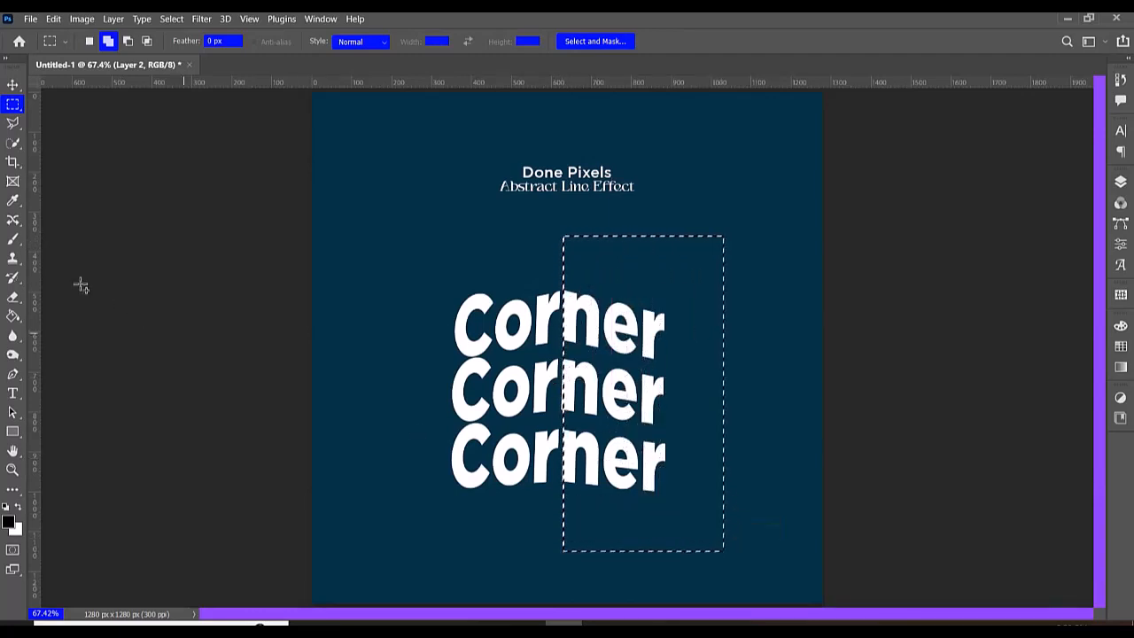
Paint a soft black shadow along the fold with a 250 px Soft Round brush at 40% opacity, and clear the selection.
{"action": "left_click", "coordinate": [12, 238]}
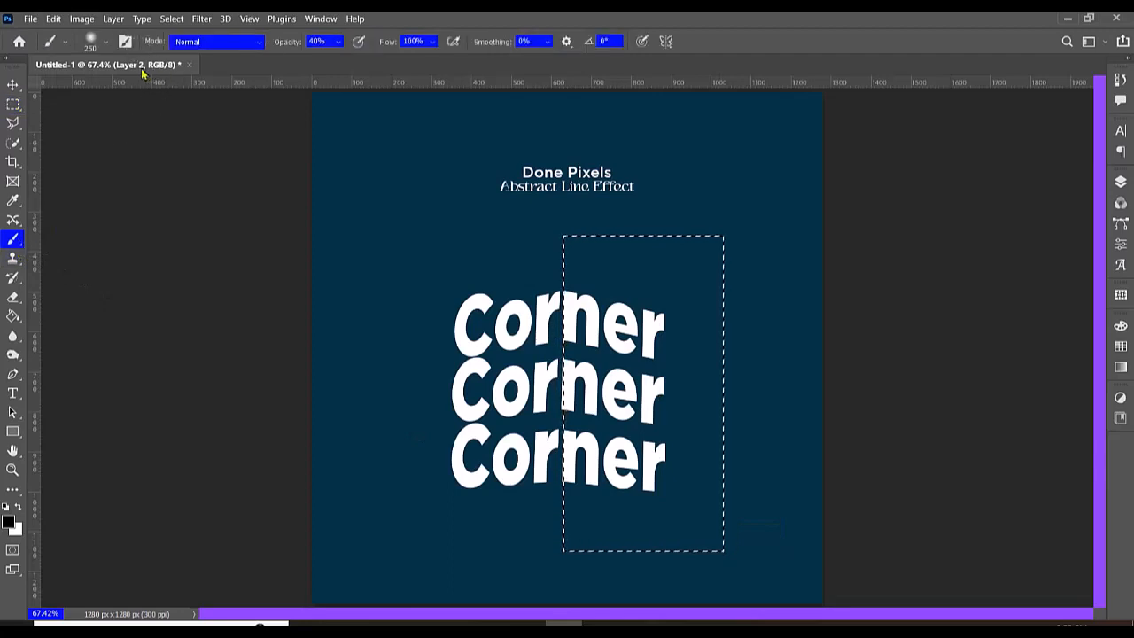
{"action": "left_click", "coordinate": [105, 42]}
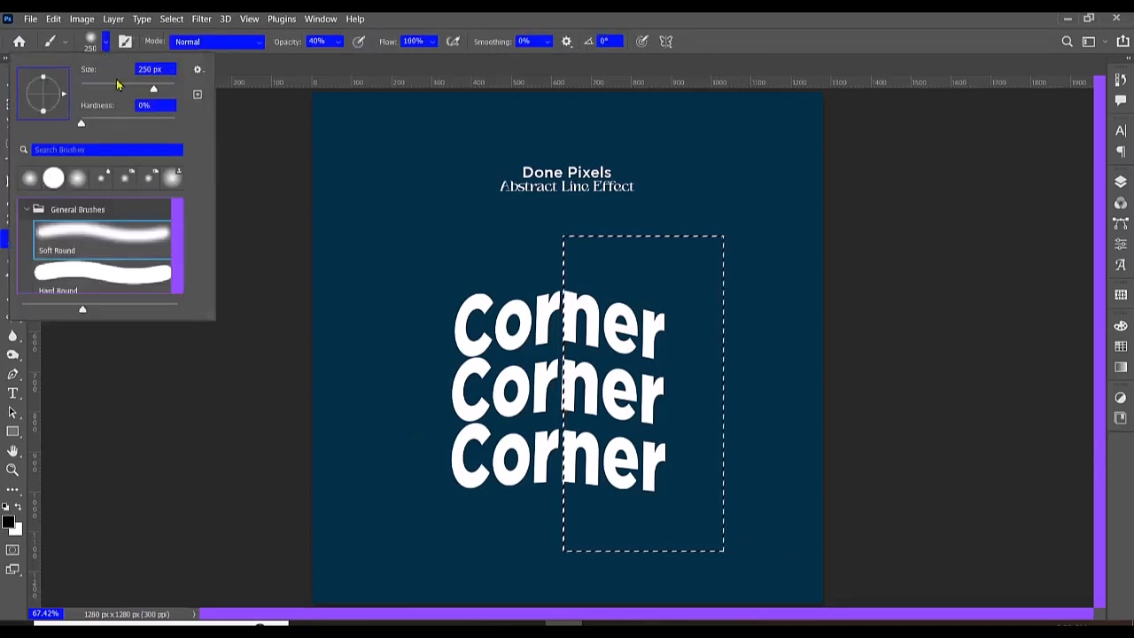
{"action": "left_click", "coordinate": [79, 124]}
{"action": "left_click", "coordinate": [105, 46]}
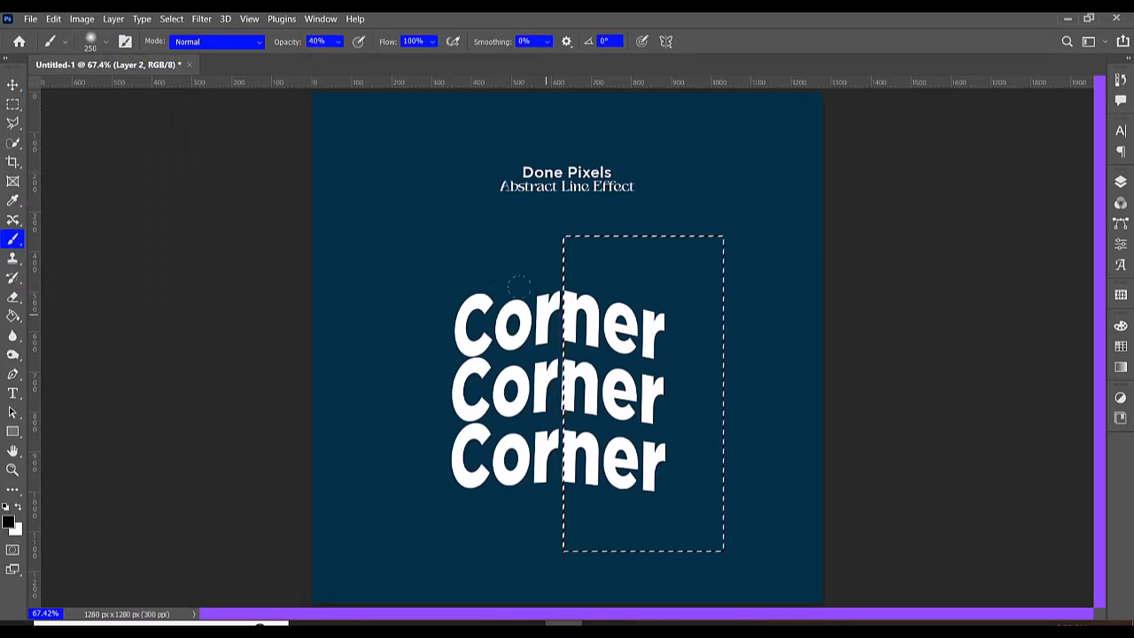
{"action": "mouse_move", "coordinate": [519, 283]}
{"action": "left_mouse_down"}
{"action": "mouse_move", "coordinate": [577, 310]}
{"action": "mouse_move", "coordinate": [591, 483]}
{"action": "left_mouse_up"}
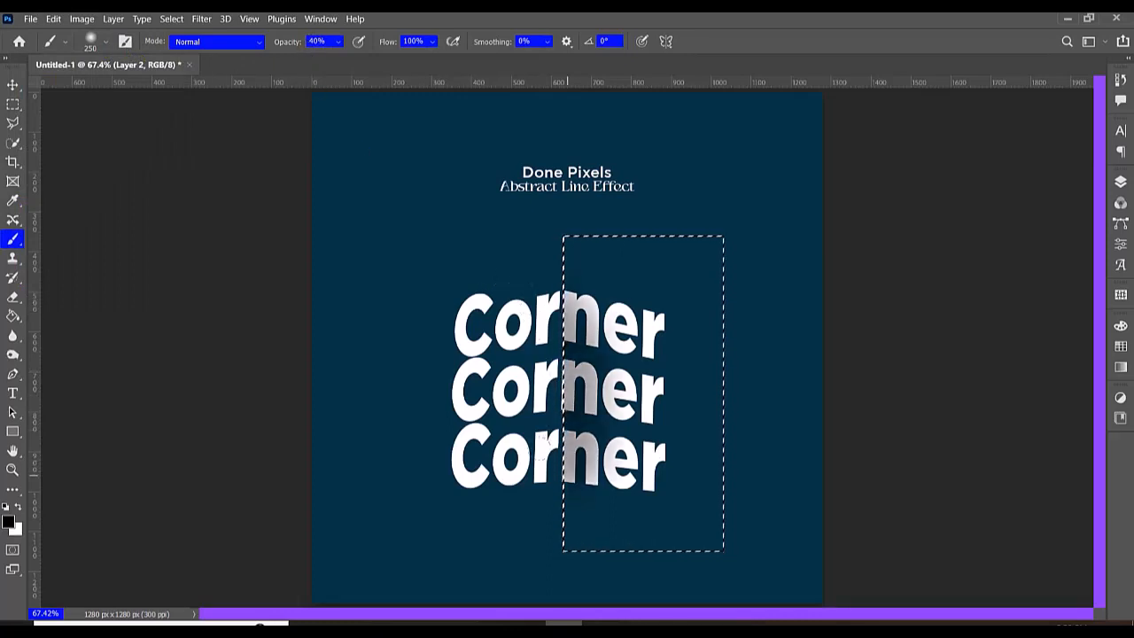
{"action": "left_click_drag", "start_coordinate": [518, 295], "coordinate": [518, 273]}
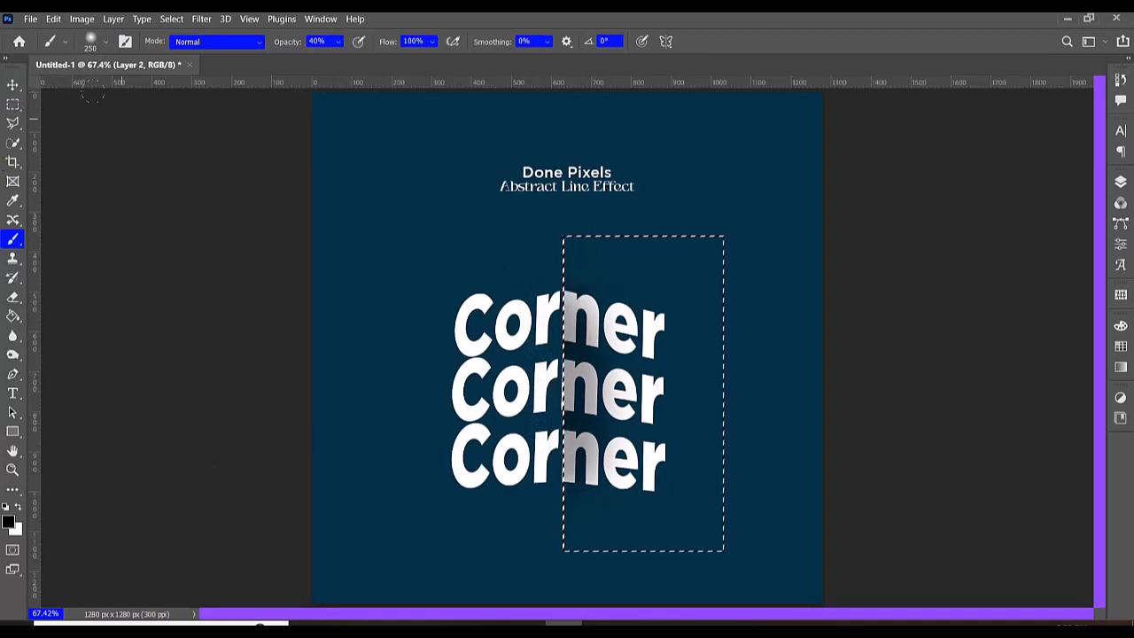
{"action": "left_click", "coordinate": [12, 84]}
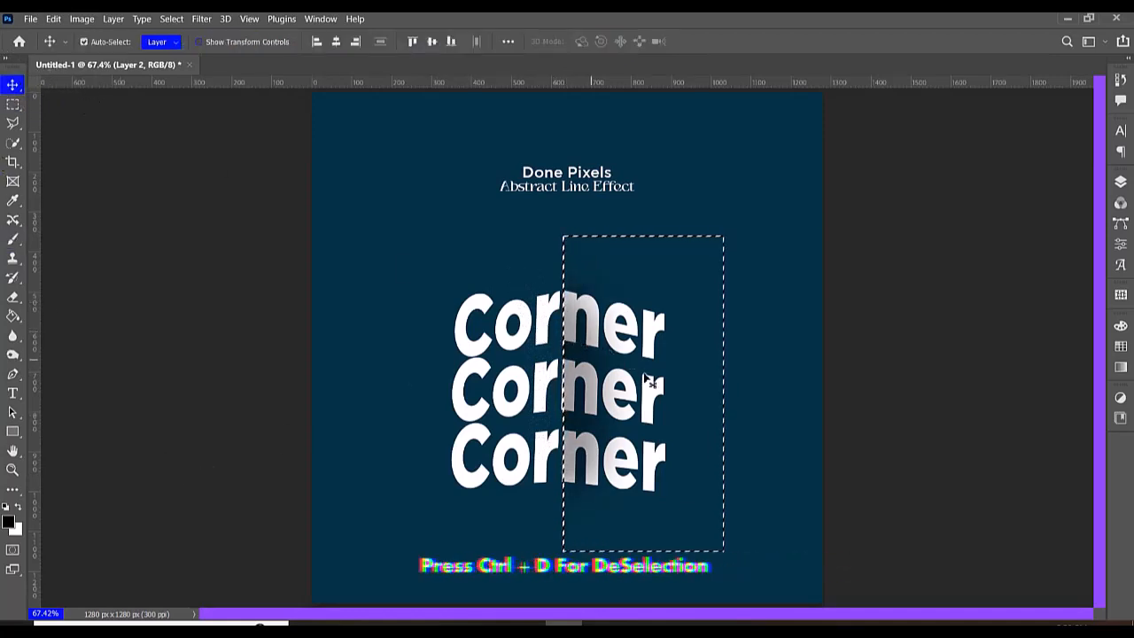
{"action": "key", "text": "ctrl+d"}
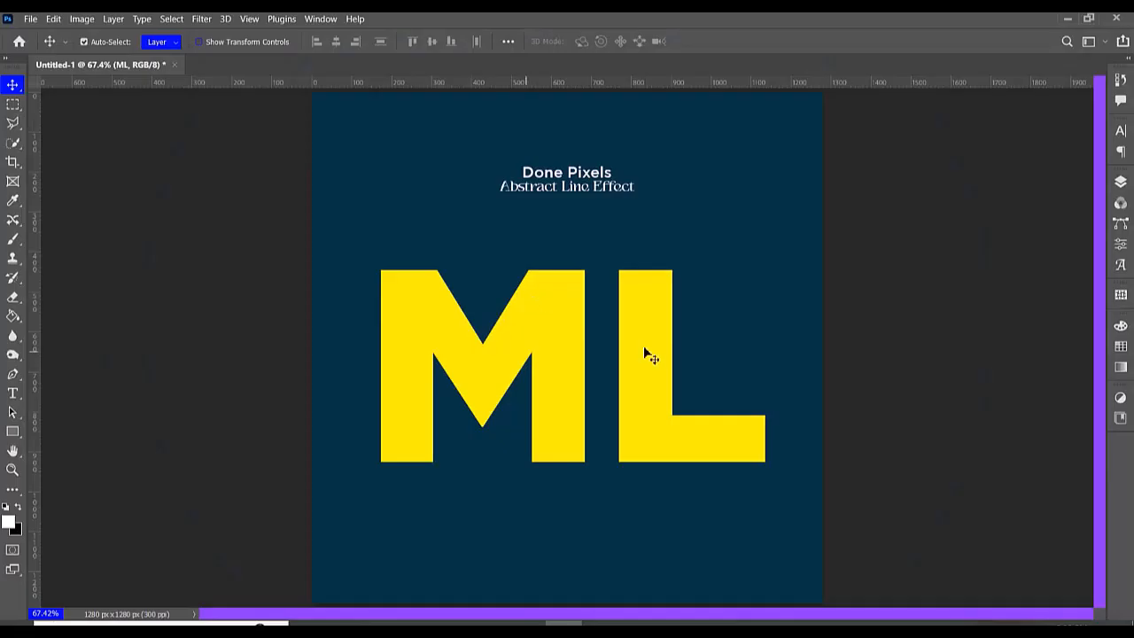
Set the ML text layer's fill opacity to 0% and add a white stroke to outline the letters.
{"action": "left_click", "coordinate": [1120, 180]}
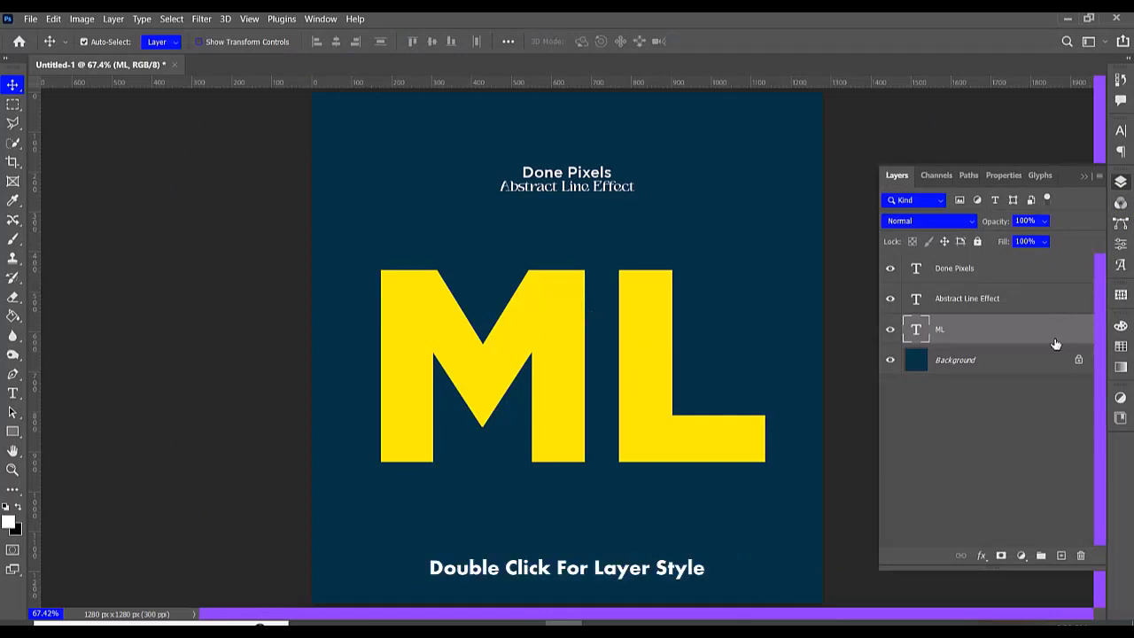
{"action": "double_click", "coordinate": [1055, 343]}
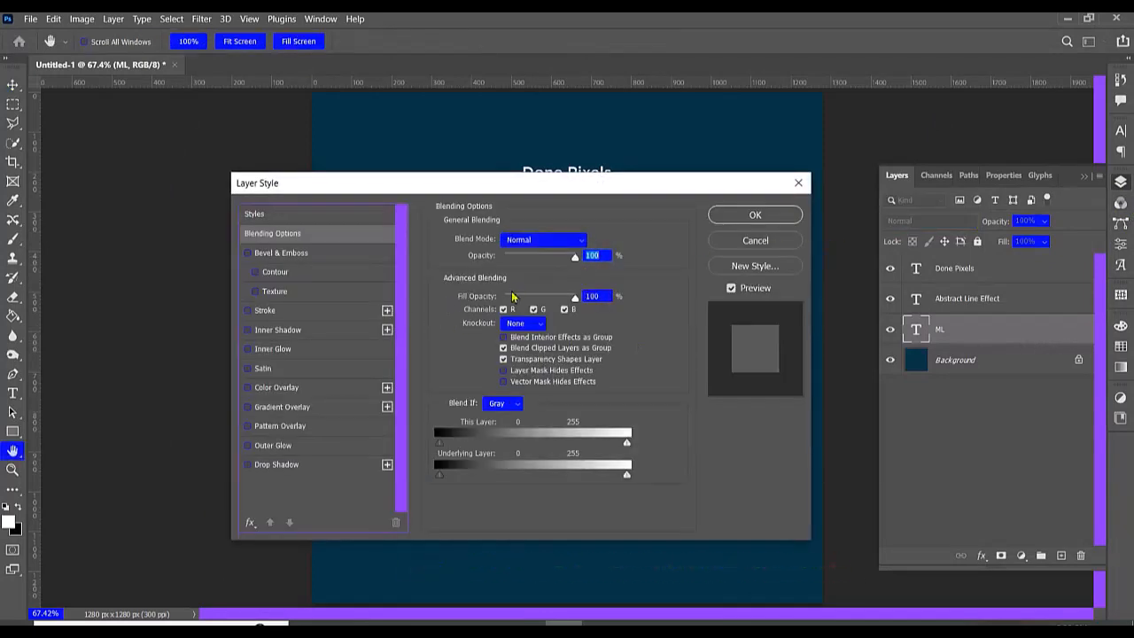
{"action": "left_click_drag", "start_coordinate": [510, 302], "coordinate": [475, 304]}
{"action": "left_click", "coordinate": [321, 312]}
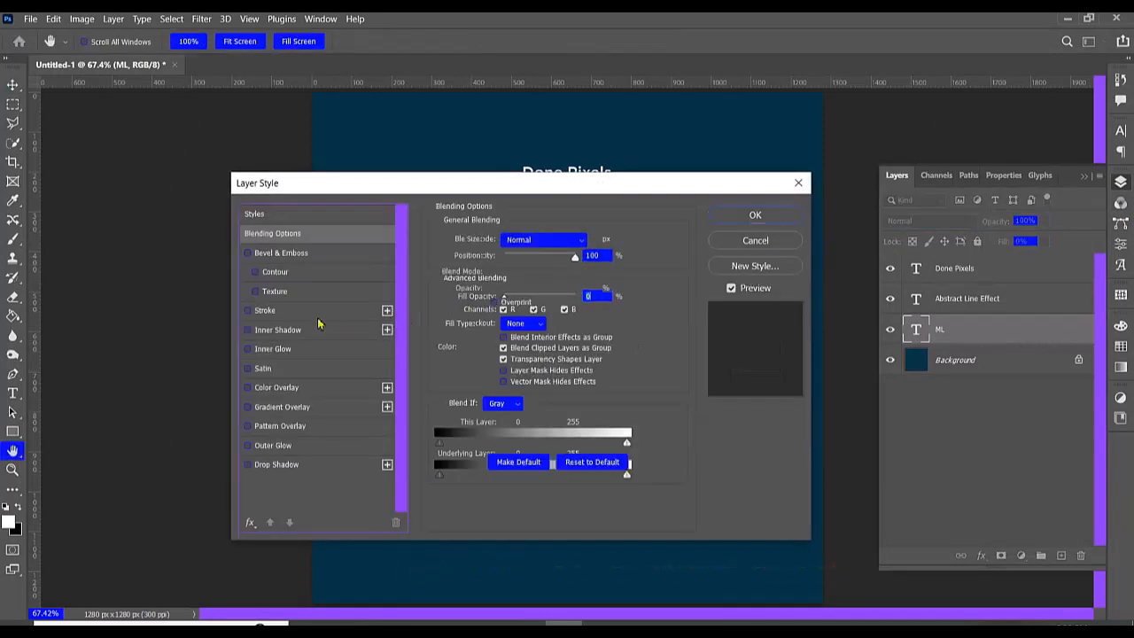
{"action": "left_click", "coordinate": [755, 215]}
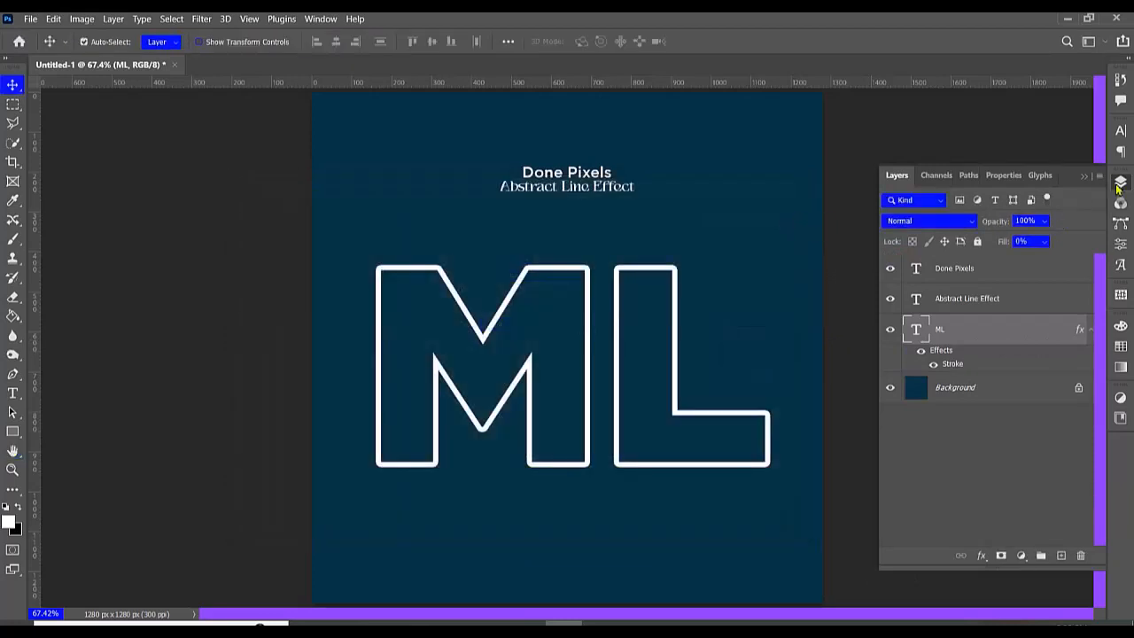
{"action": "left_click", "coordinate": [1118, 185]}
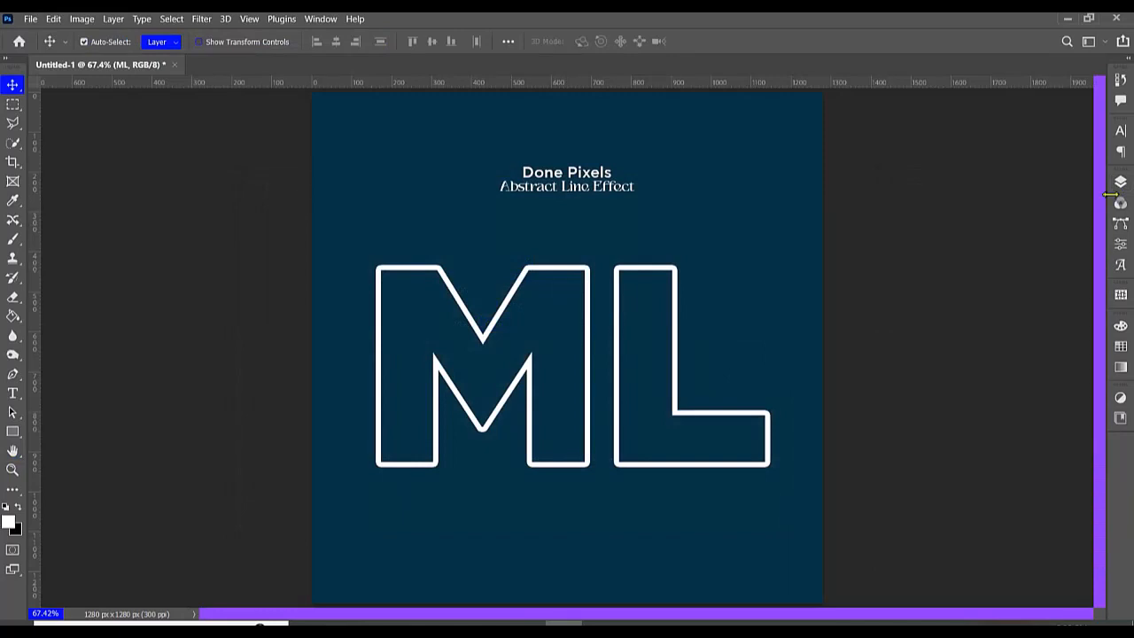
Add a new empty layer above the ML text layer.
{"action": "left_click", "coordinate": [1120, 182]}
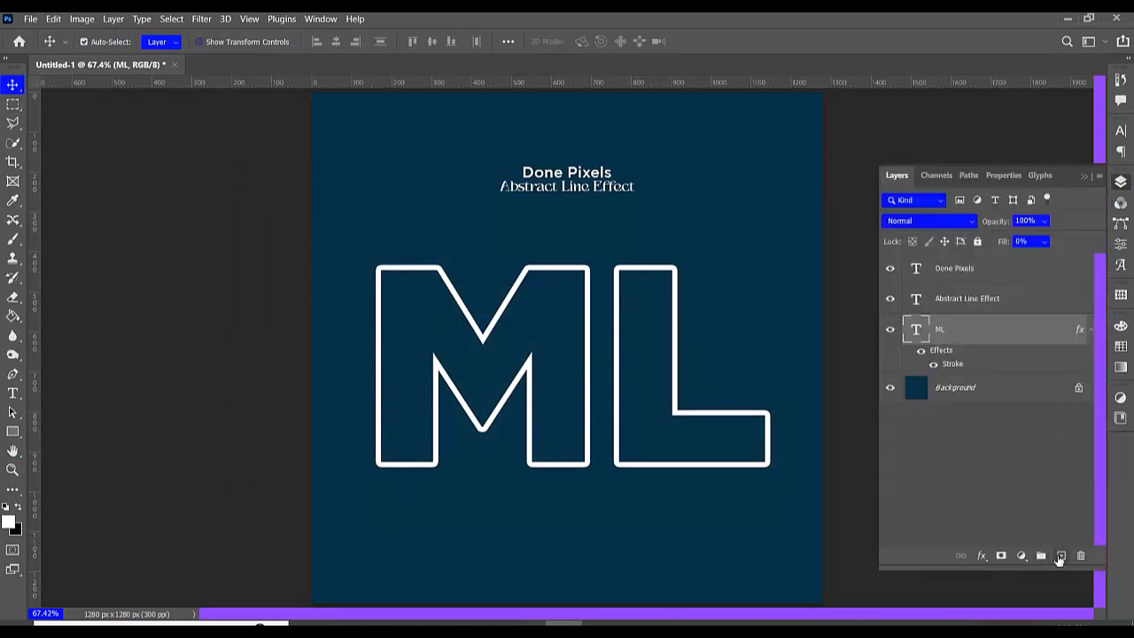
{"action": "left_click", "coordinate": [1060, 555]}
{"action": "left_click", "coordinate": [1123, 183]}
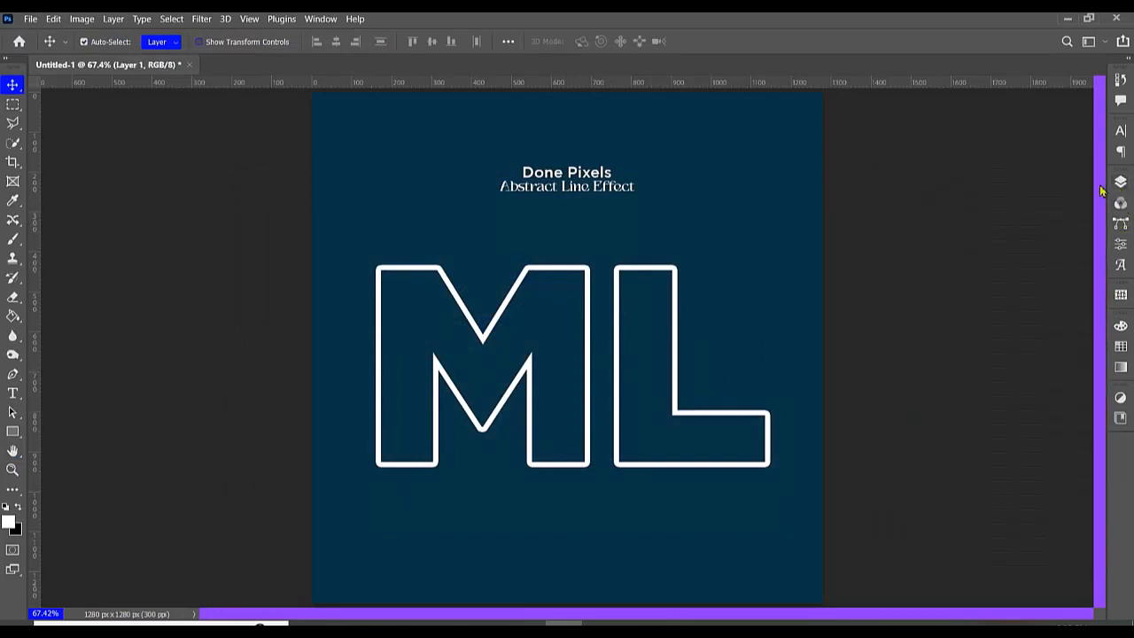
Draw a zigzag Pen tool path between the outline edges of the M's left leg, from its foot up past mid-height.
{"action": "left_click", "coordinate": [14, 374]}
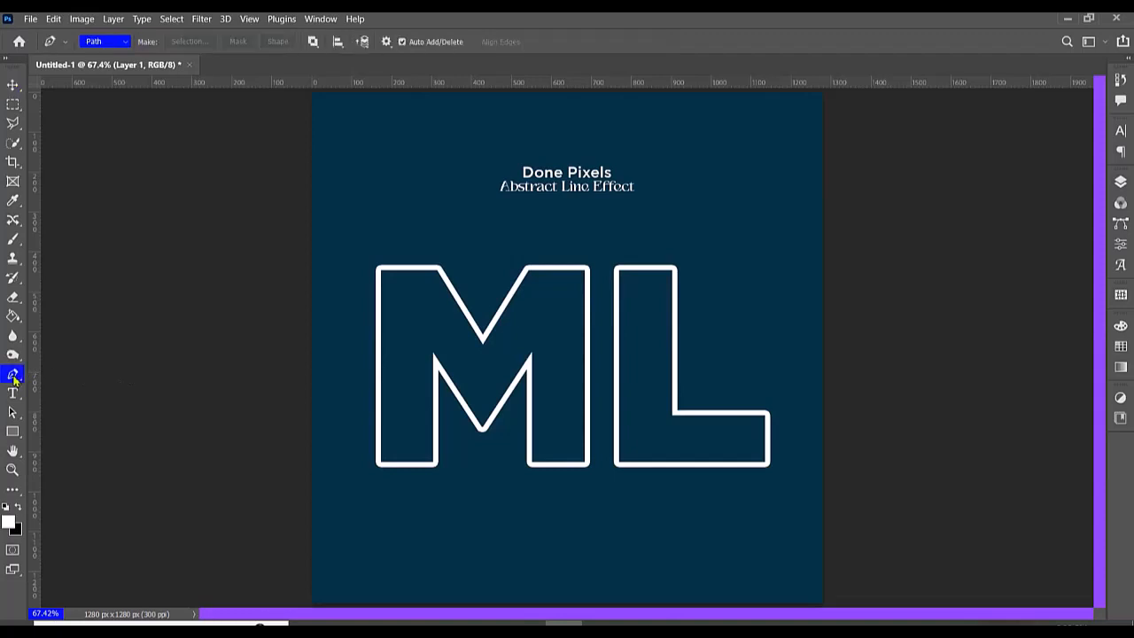
{"action": "right_click", "coordinate": [13, 376]}
{"action": "left_click", "coordinate": [56, 376]}
{"action": "scroll", "coordinate": [454, 446], "scroll_direction": "up", "scroll_amount": 6}
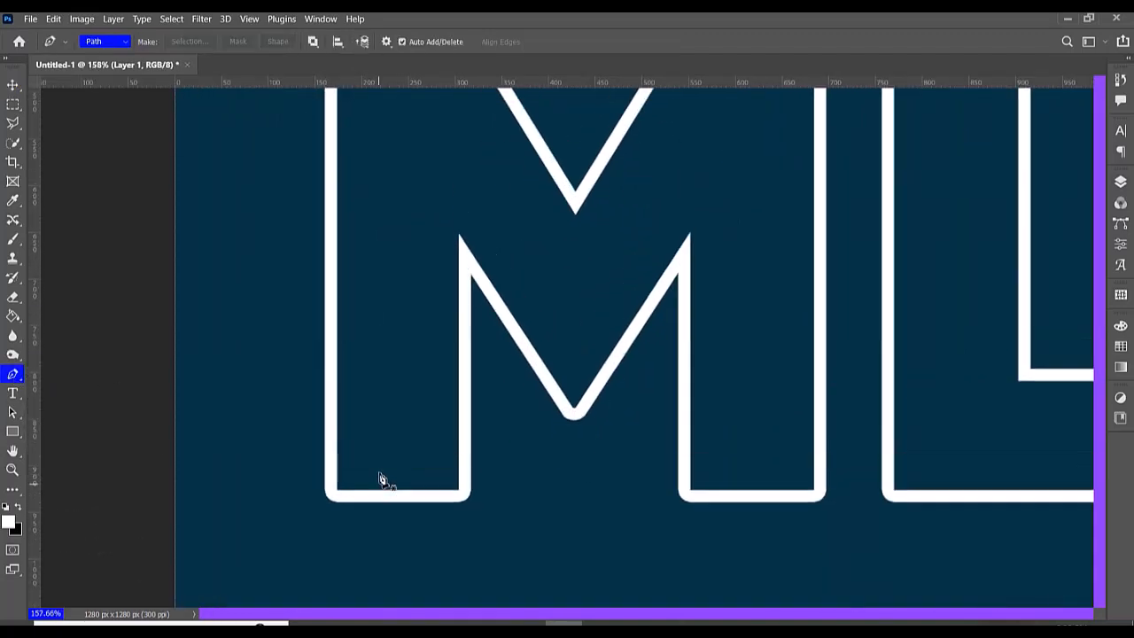
{"action": "left_click", "coordinate": [329, 493]}
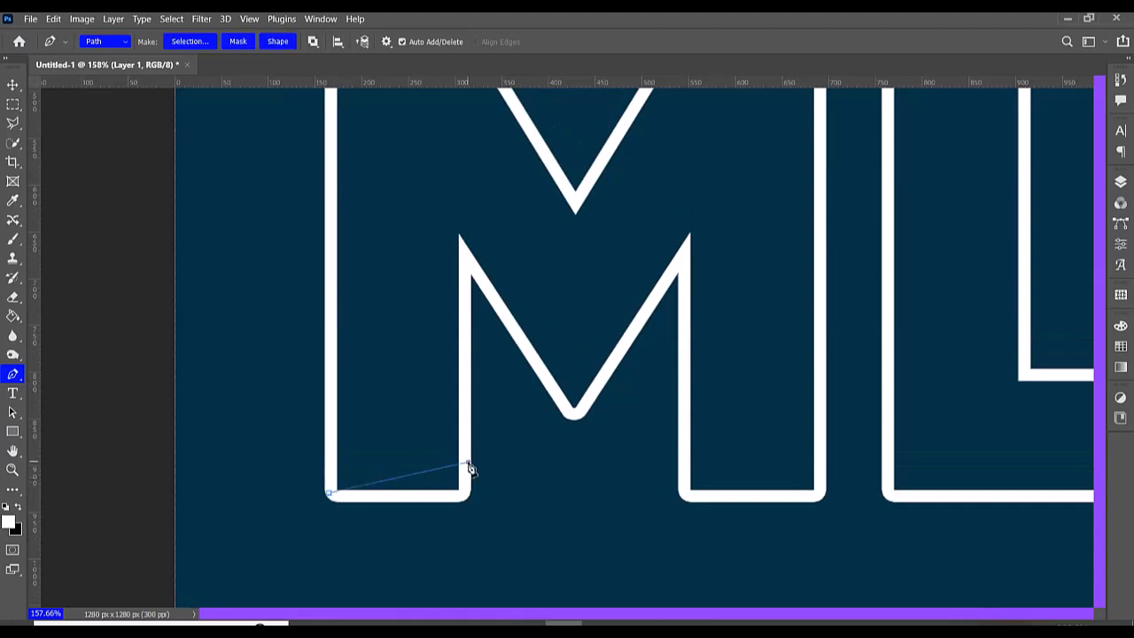
{"action": "left_click", "coordinate": [467, 461]}
{"action": "left_click", "coordinate": [332, 391]}
{"action": "left_click", "coordinate": [393, 491]}
{"action": "left_click", "coordinate": [466, 334]}
{"action": "left_click", "coordinate": [334, 339]}
{"action": "left_click", "coordinate": [462, 270]}
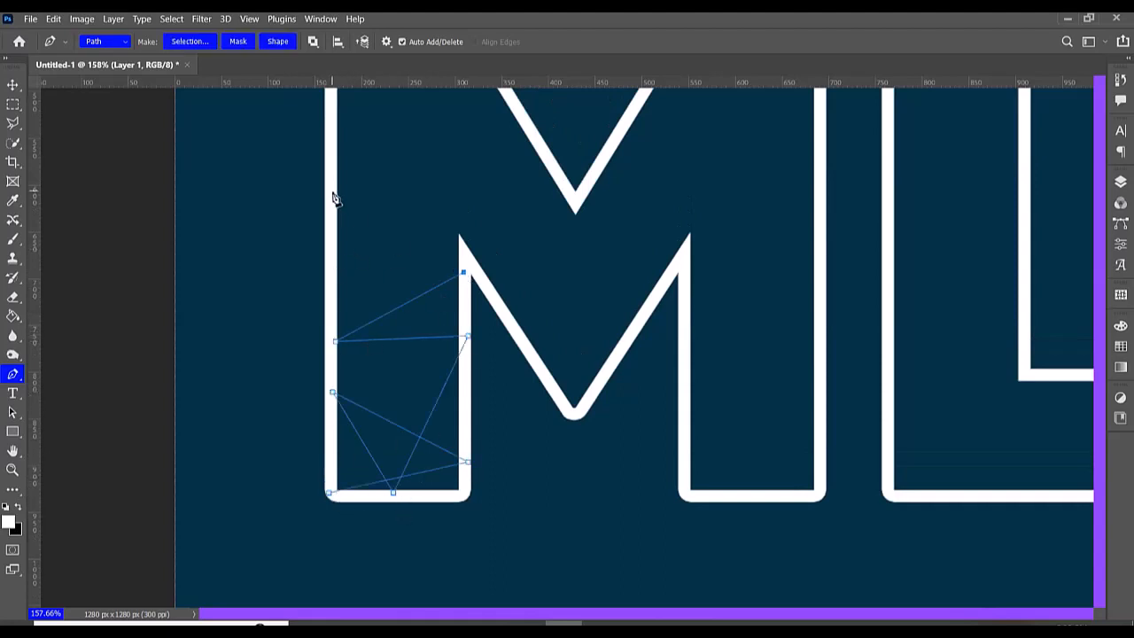
{"action": "left_click", "coordinate": [331, 190]}
{"action": "left_click", "coordinate": [462, 252]}
{"action": "left_click", "coordinate": [331, 276]}
Continue the zigzag path through the upper part of the M's left leg onto the inner diagonal.
{"action": "scroll", "coordinate": [405, 208], "scroll_direction": "up", "scroll_amount": 3}
{"action": "left_click", "coordinate": [517, 235]}
{"action": "left_click", "coordinate": [396, 156]}
{"action": "left_click", "coordinate": [329, 202]}
{"action": "left_click", "coordinate": [537, 262]}
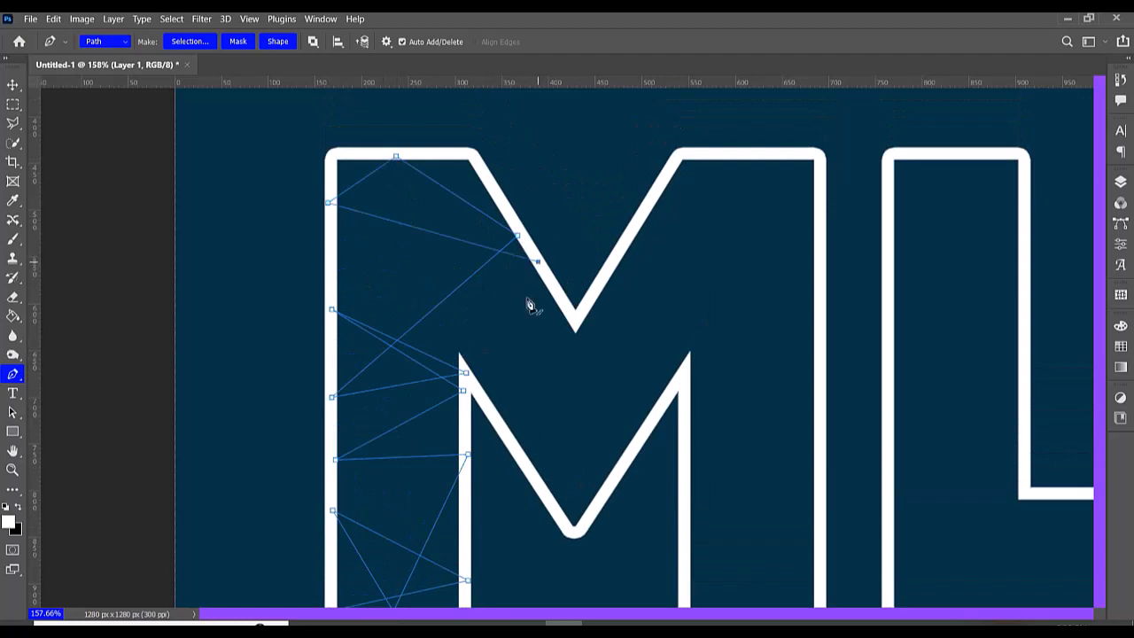
Continue the zigzag path through the M's central V, placing anchors on its upper and lower diagonals.
{"action": "left_click", "coordinate": [486, 403]}
{"action": "left_click", "coordinate": [567, 309]}
{"action": "left_click", "coordinate": [653, 415]}
{"action": "left_click", "coordinate": [536, 490]}
{"action": "left_click", "coordinate": [624, 462]}
{"action": "left_click", "coordinate": [606, 282]}
{"action": "left_click", "coordinate": [517, 448]}
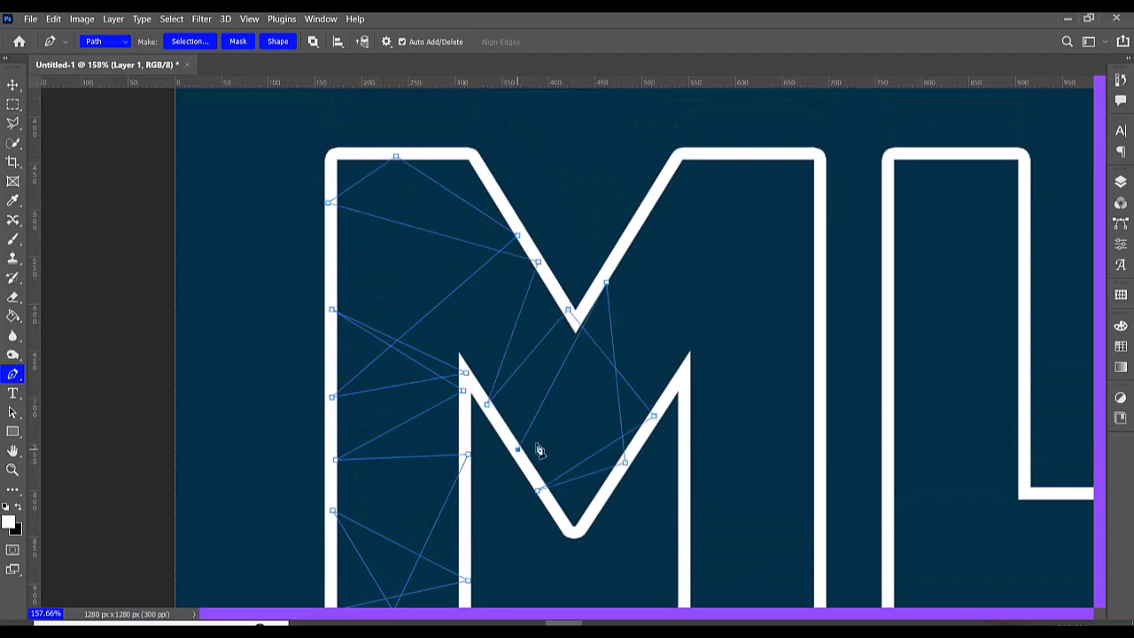
{"action": "left_click", "coordinate": [685, 371]}
Continue the zigzag path across the upper part of the M's right leg.
{"action": "left_click", "coordinate": [641, 209]}
{"action": "left_click", "coordinate": [728, 156]}
{"action": "left_click", "coordinate": [816, 254]}
{"action": "left_click", "coordinate": [655, 191]}
{"action": "left_click", "coordinate": [816, 331]}
{"action": "left_click", "coordinate": [684, 394]}
Zigzag the path down the M's right leg and close it beneath the letter at its starting point.
{"action": "scroll", "coordinate": [700, 390], "scroll_direction": "down", "scroll_amount": 1}
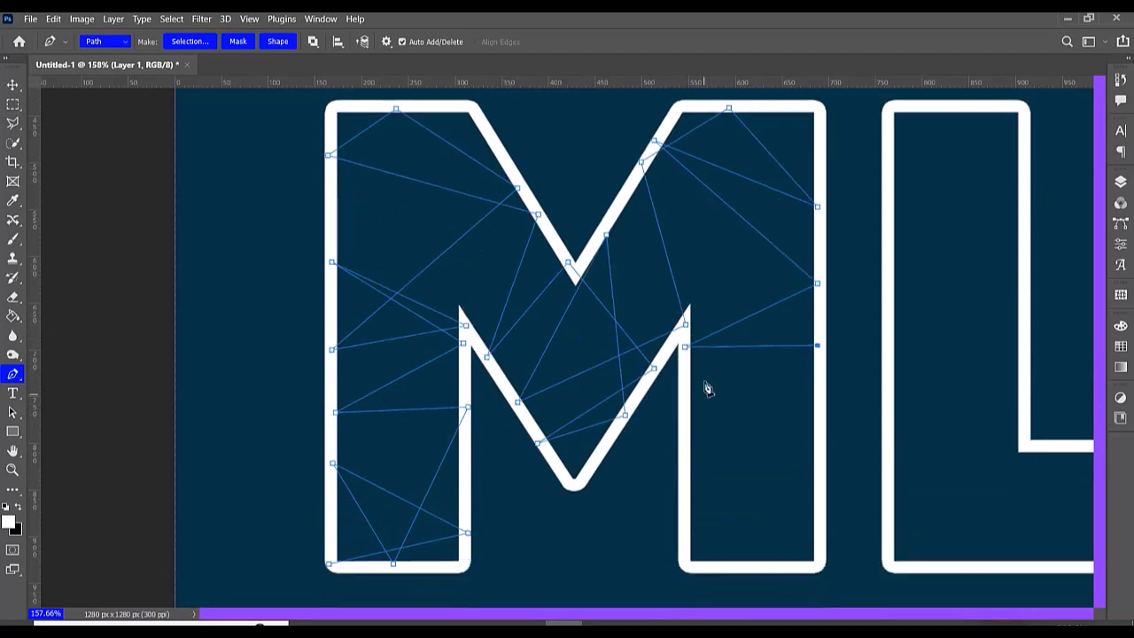
{"action": "left_click", "coordinate": [816, 344]}
{"action": "left_click", "coordinate": [687, 472]}
{"action": "left_click", "coordinate": [683, 406]}
{"action": "left_click", "coordinate": [813, 410]}
{"action": "left_click", "coordinate": [687, 509]}
{"action": "left_click", "coordinate": [823, 518]}
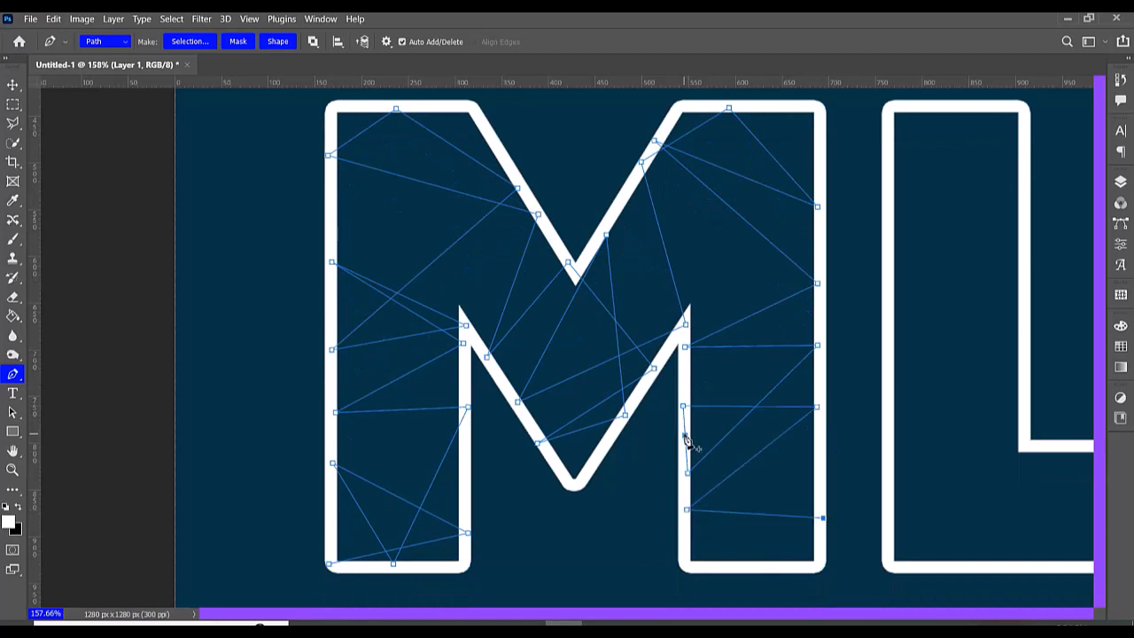
{"action": "left_click", "coordinate": [686, 548]}
{"action": "left_click", "coordinate": [816, 565]}
{"action": "left_click", "coordinate": [603, 599]}
{"action": "left_click", "coordinate": [328, 564]}
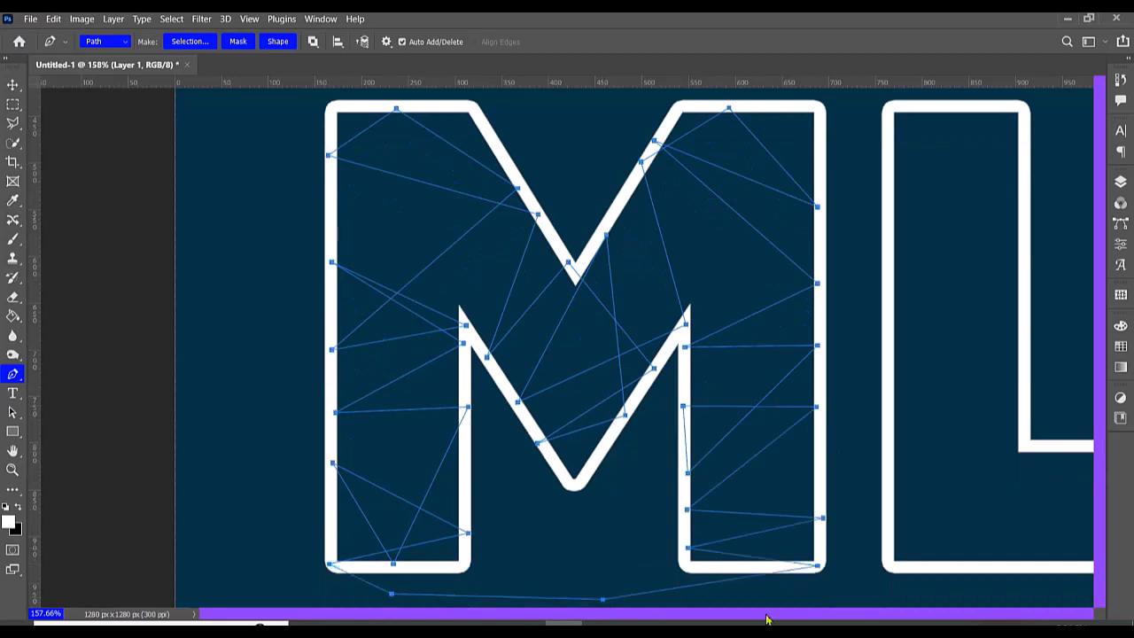
Start a zigzag path at the L's upper right corner and run it across the upper part of the stem.
{"action": "scroll", "coordinate": [760, 611], "scroll_direction": "up", "scroll_amount": 1}
{"action": "scroll", "coordinate": [759, 608], "scroll_direction": "down", "scroll_amount": 1}
{"action": "left_click", "coordinate": [788, 128]}
{"action": "left_click", "coordinate": [658, 166]}
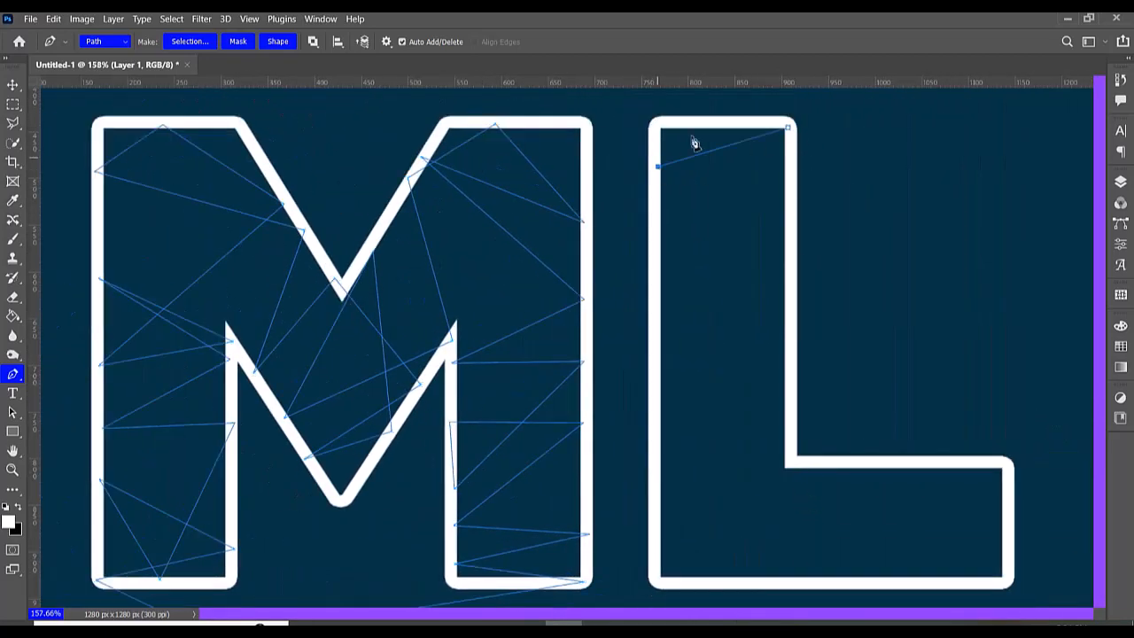
{"action": "left_click", "coordinate": [699, 125]}
{"action": "left_click", "coordinate": [793, 250]}
{"action": "left_click", "coordinate": [788, 183]}
{"action": "left_click", "coordinate": [655, 251]}
Continue the zigzag path down the middle of the L's stem, alternating anchors between its two sides.
{"action": "left_click", "coordinate": [652, 211]}
{"action": "left_click", "coordinate": [785, 278]}
{"action": "left_click", "coordinate": [657, 314]}
{"action": "left_click", "coordinate": [651, 286]}
{"action": "left_click", "coordinate": [791, 356]}
{"action": "left_click", "coordinate": [659, 368]}
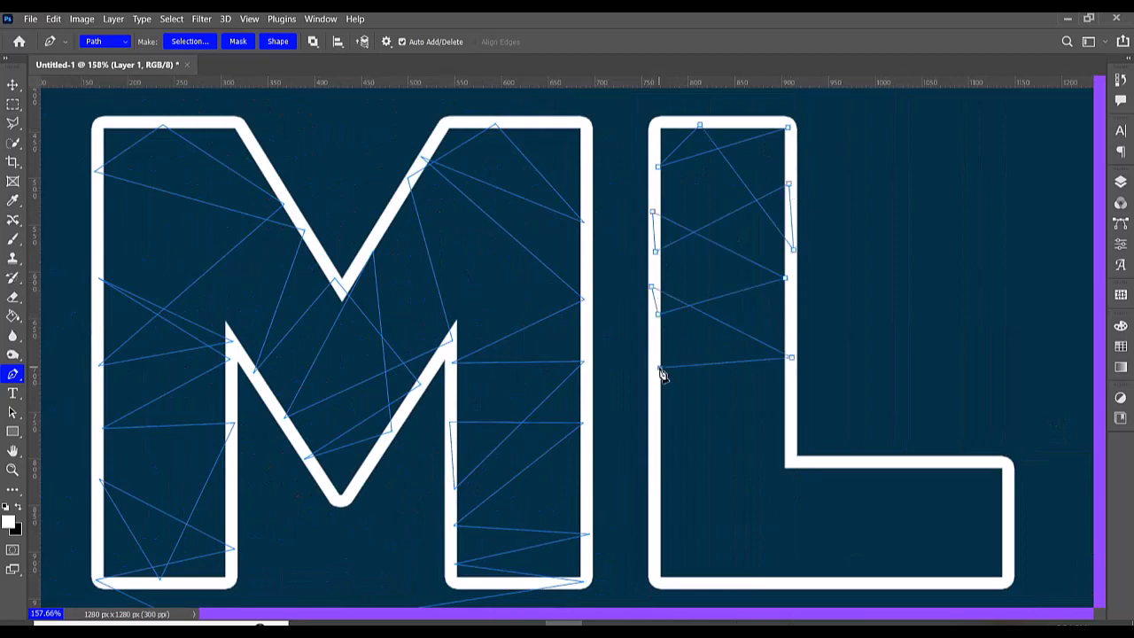
{"action": "left_click", "coordinate": [791, 399]}
{"action": "left_click", "coordinate": [656, 438]}
Carry the zigzag path through the lower stem and around the L's inner corner into the foot.
{"action": "left_click", "coordinate": [792, 452]}
{"action": "left_click", "coordinate": [654, 481]}
{"action": "left_click", "coordinate": [654, 521]}
{"action": "left_click", "coordinate": [735, 581]}
{"action": "left_click", "coordinate": [809, 462]}
{"action": "left_click", "coordinate": [802, 583]}
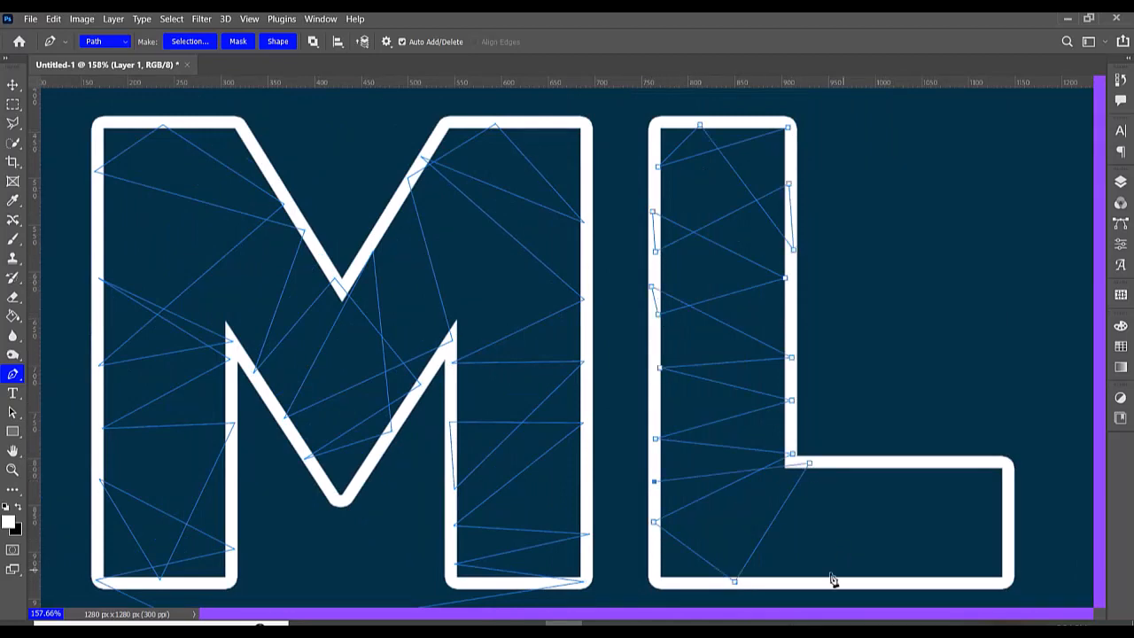
Zigzag the path along the L's foot and back, then close it outside the letter at its starting point.
{"action": "left_click", "coordinate": [844, 465]}
{"action": "left_click", "coordinate": [892, 584]}
{"action": "left_click", "coordinate": [921, 470]}
{"action": "left_click", "coordinate": [959, 581]}
{"action": "left_click", "coordinate": [1008, 511]}
{"action": "left_click", "coordinate": [870, 464]}
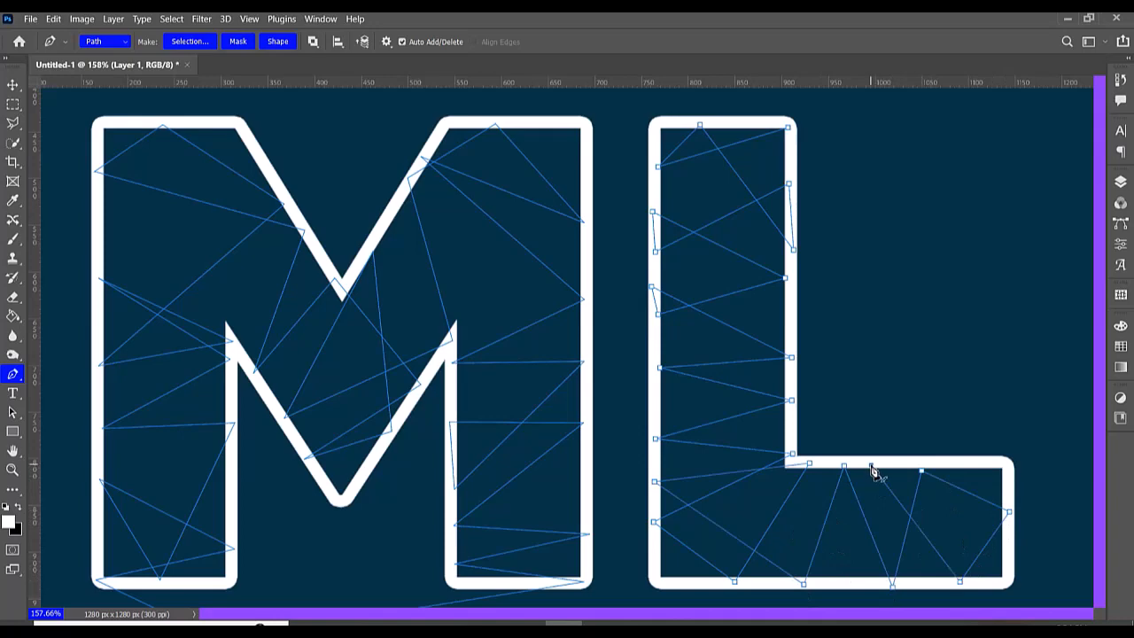
{"action": "left_click", "coordinate": [845, 233]}
{"action": "left_click", "coordinate": [787, 127]}
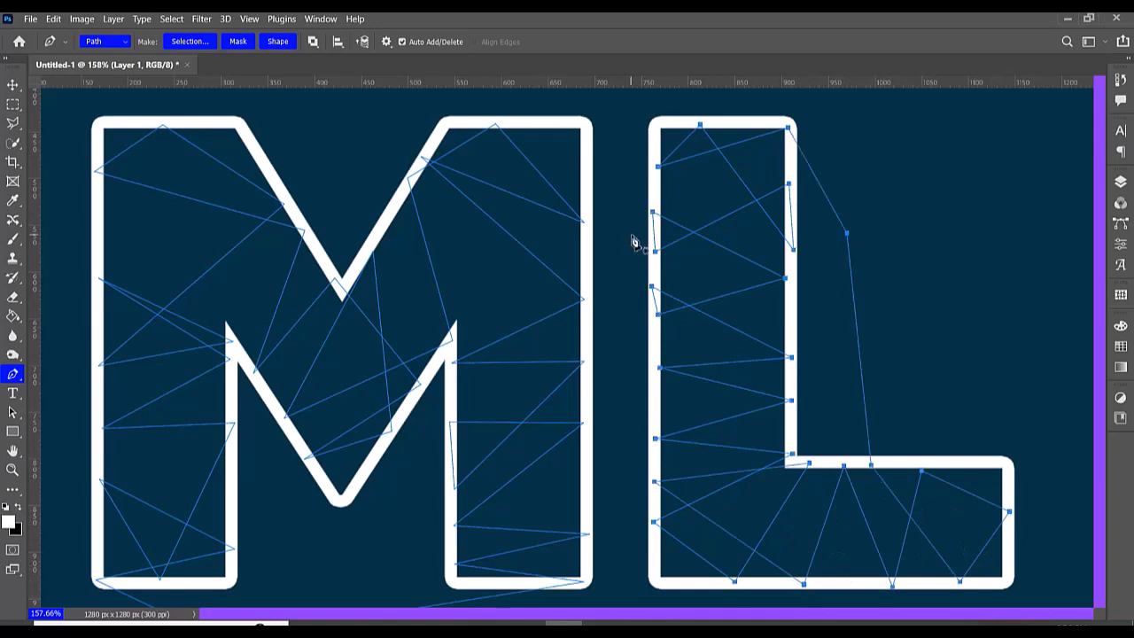
Convert the zigzag paths to a selection, stroke it with a centered 5 px white line at 100% opacity, and deselect.
{"action": "key", "text": "ctrl+Return"}
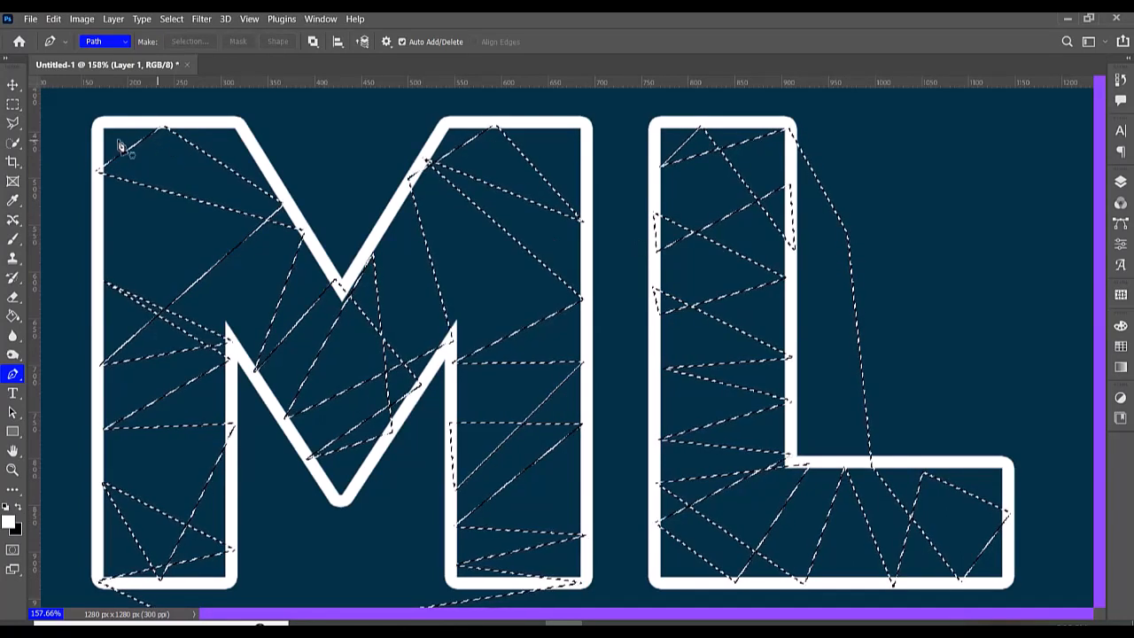
{"action": "left_click", "coordinate": [13, 142]}
{"action": "right_click", "coordinate": [305, 286]}
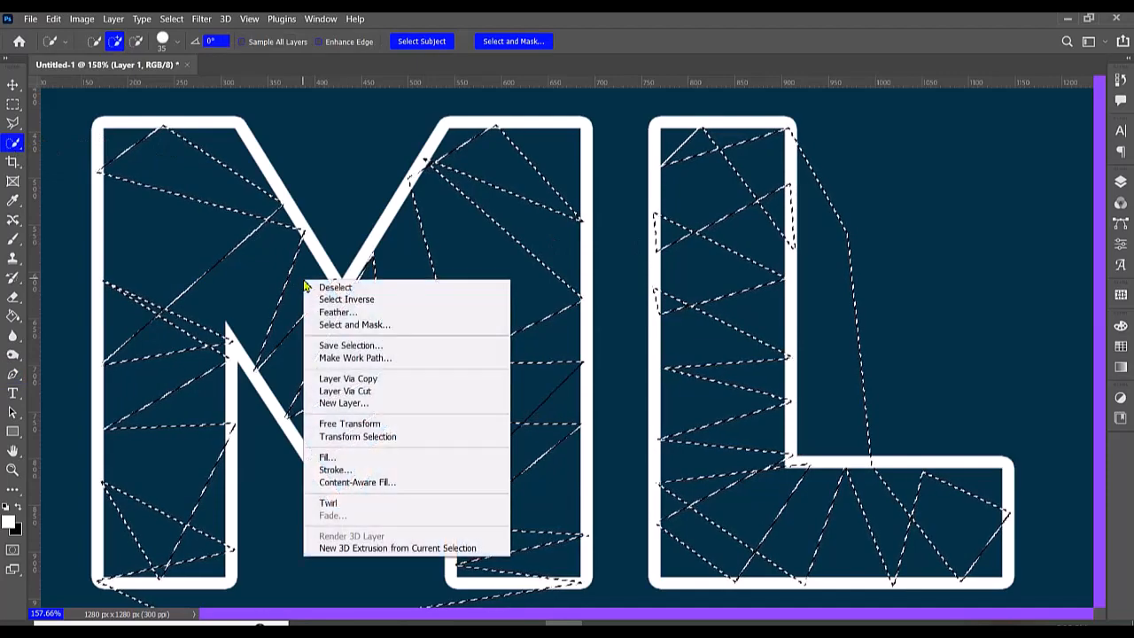
{"action": "left_click", "coordinate": [344, 471]}
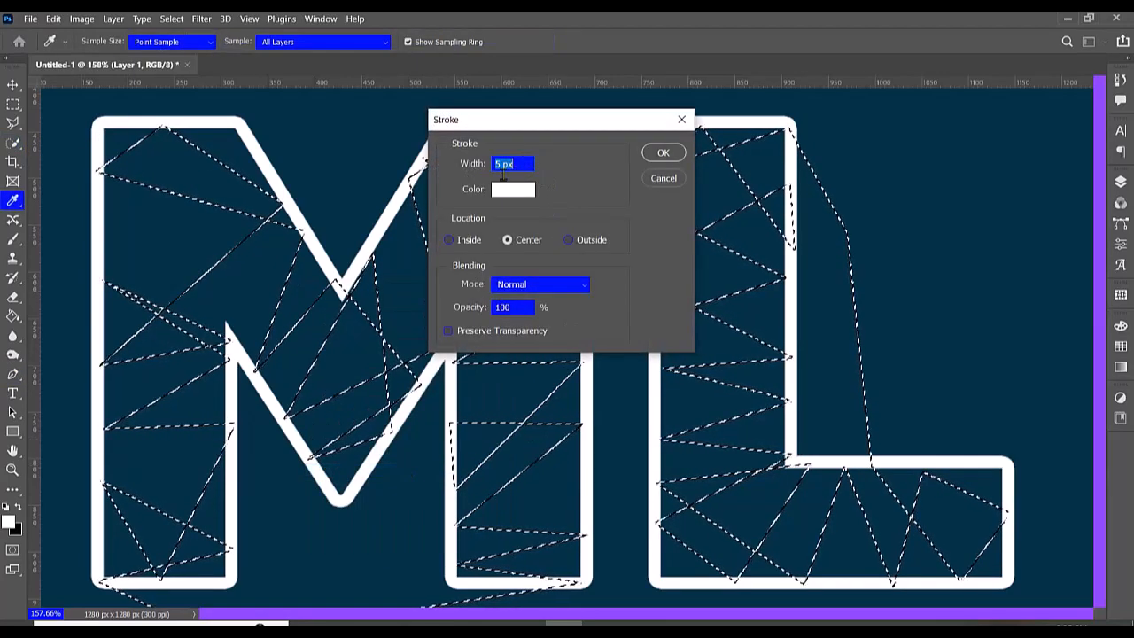
{"action": "left_click", "coordinate": [663, 153]}
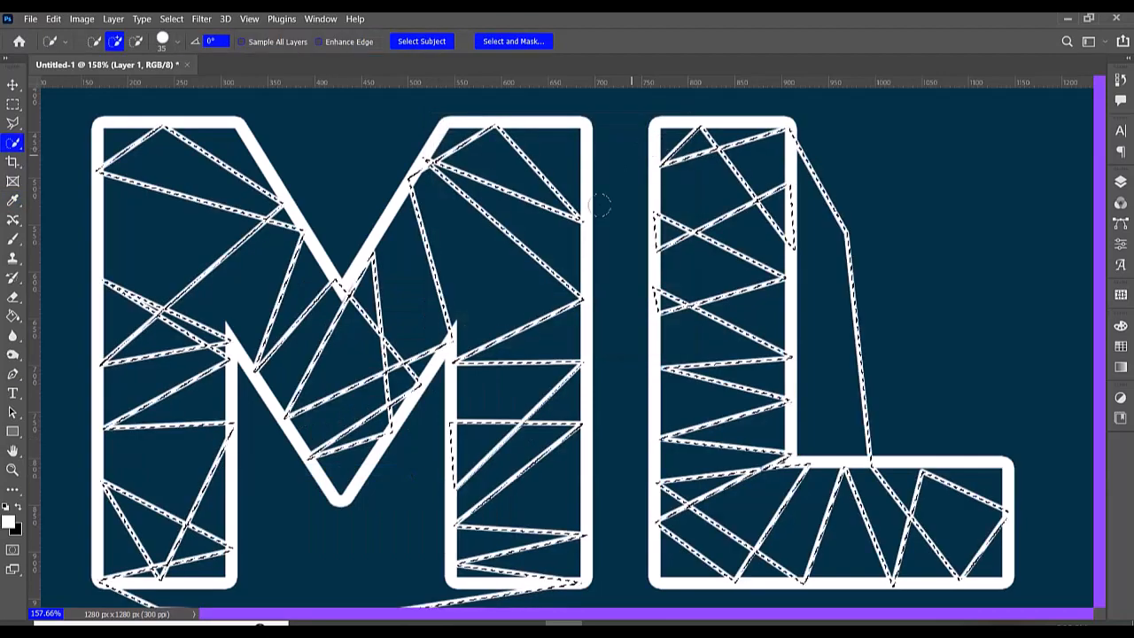
{"action": "scroll", "coordinate": [598, 206], "scroll_direction": "down", "scroll_amount": 5}
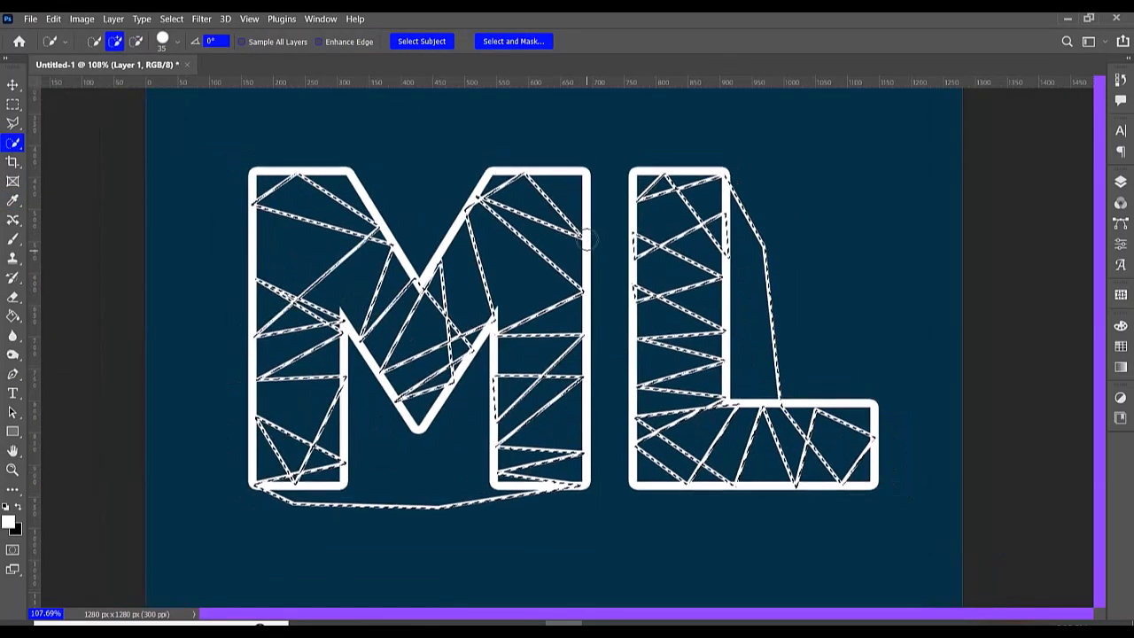
{"action": "scroll", "coordinate": [586, 239], "scroll_direction": "down", "scroll_amount": 3}
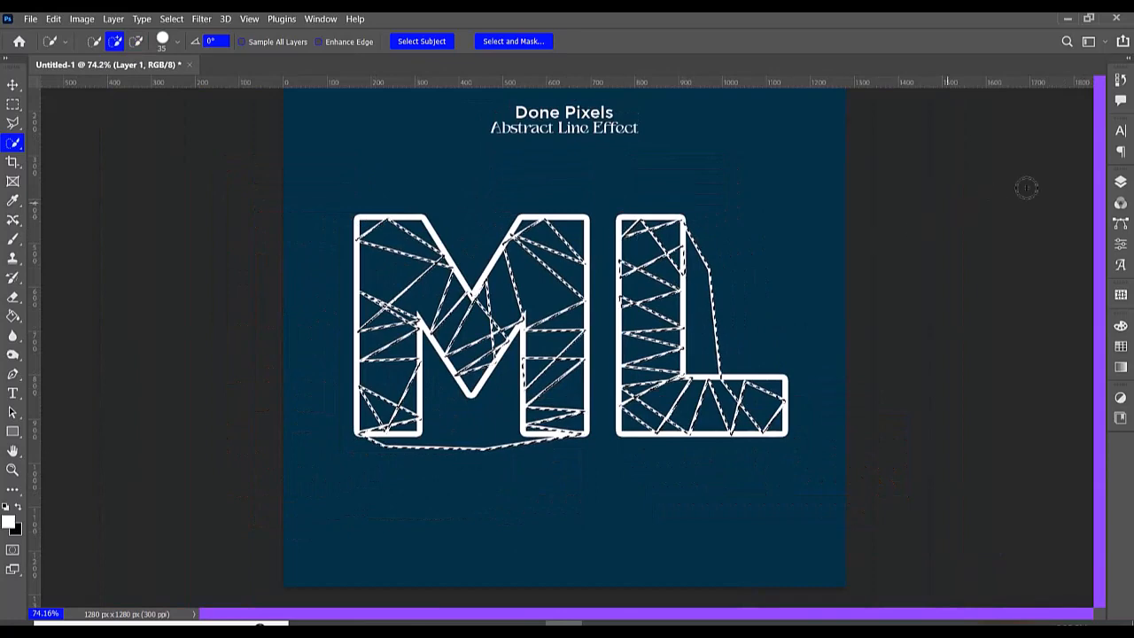
{"action": "key", "text": "ctrl+d"}
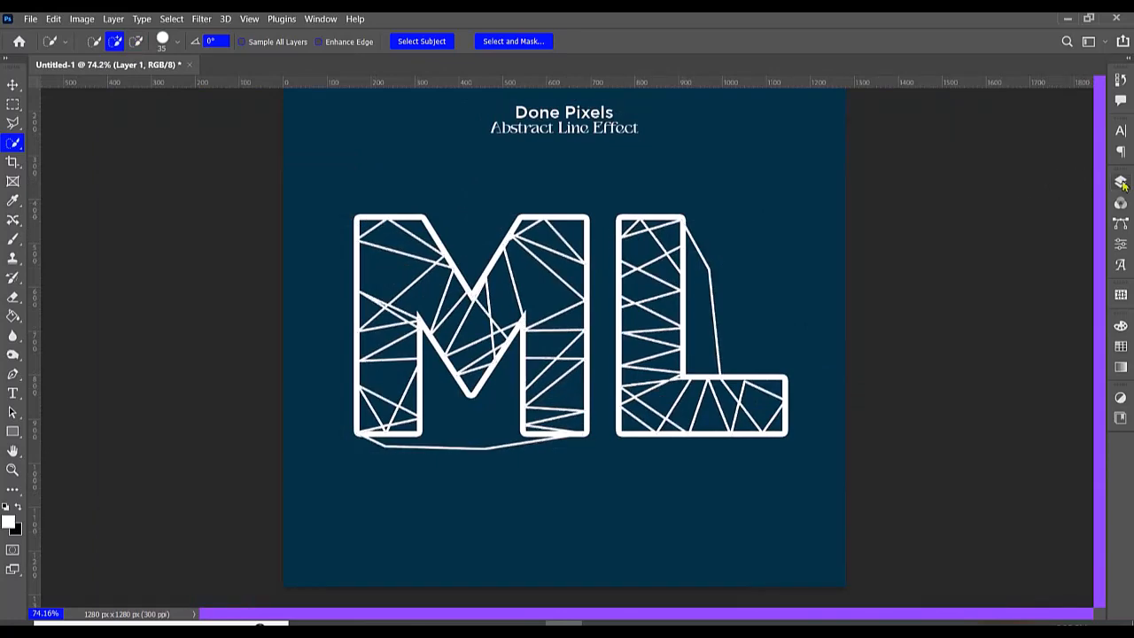
Add a layer mask to Layer 1 and brush black over the stray connecting line beneath the M.
{"action": "left_click", "coordinate": [1120, 183]}
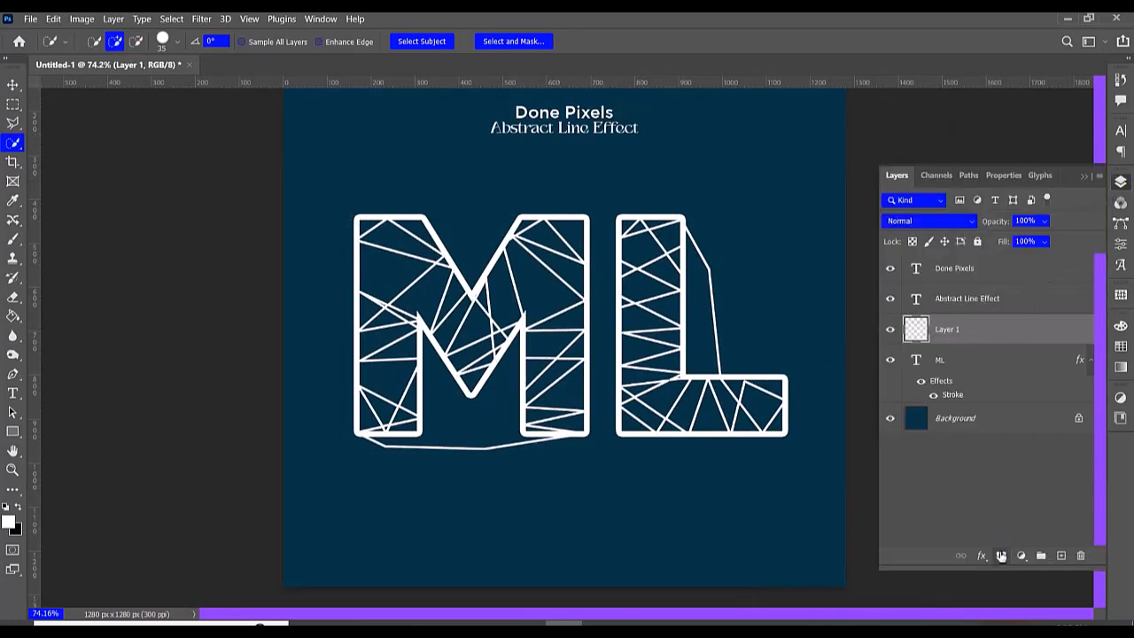
{"action": "left_click", "coordinate": [1001, 555]}
{"action": "left_click", "coordinate": [1120, 184]}
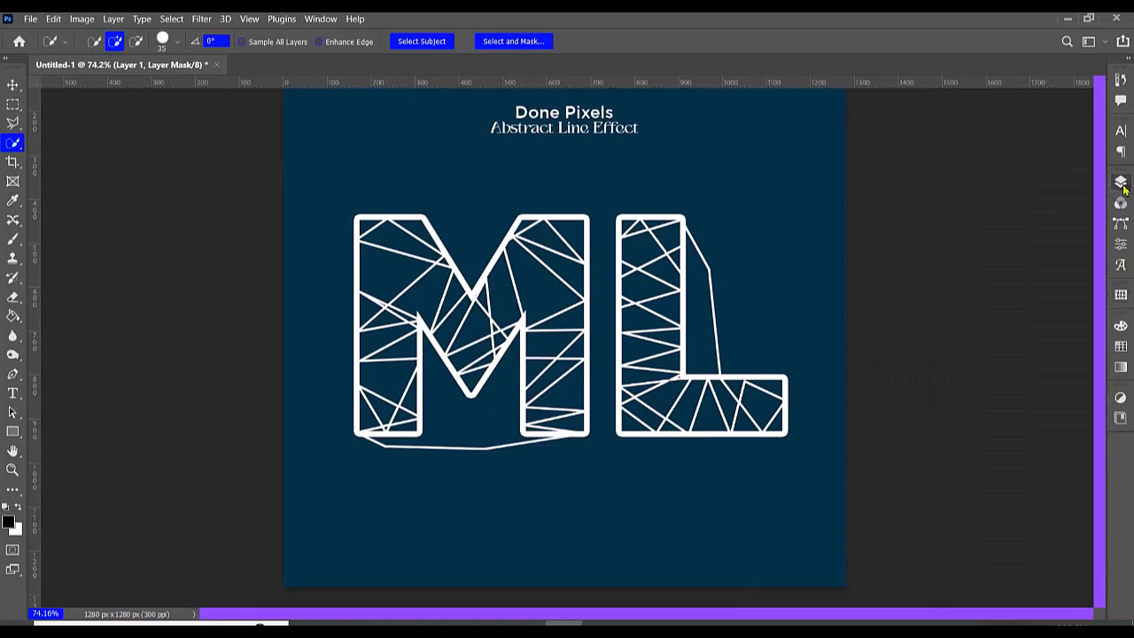
{"action": "left_click", "coordinate": [14, 239]}
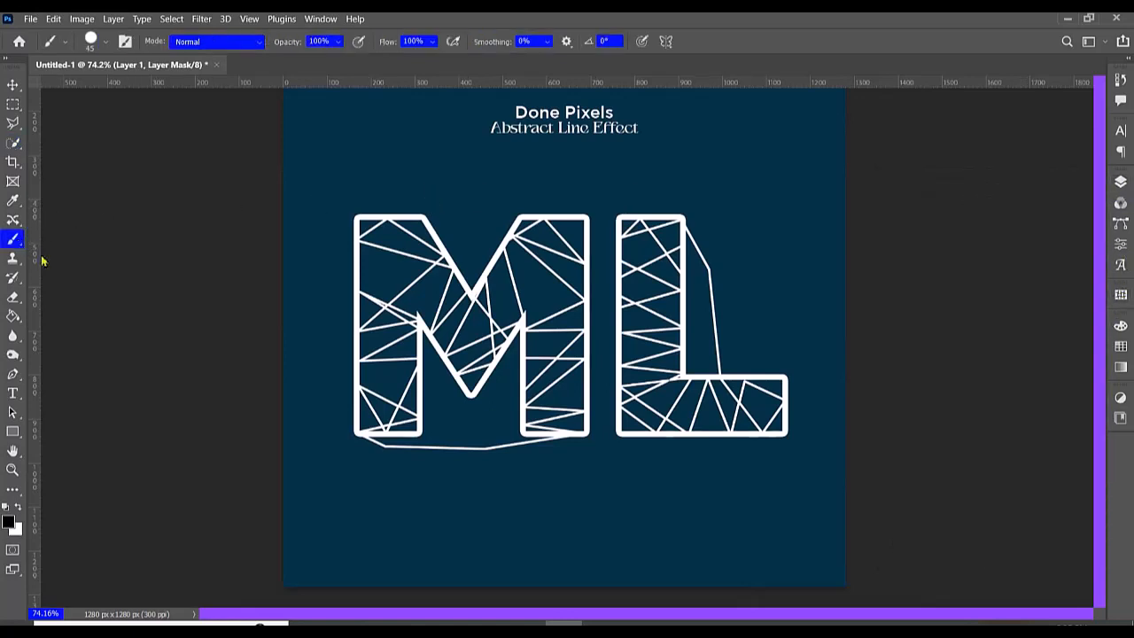
{"action": "scroll", "coordinate": [392, 450], "scroll_direction": "up", "scroll_amount": 5}
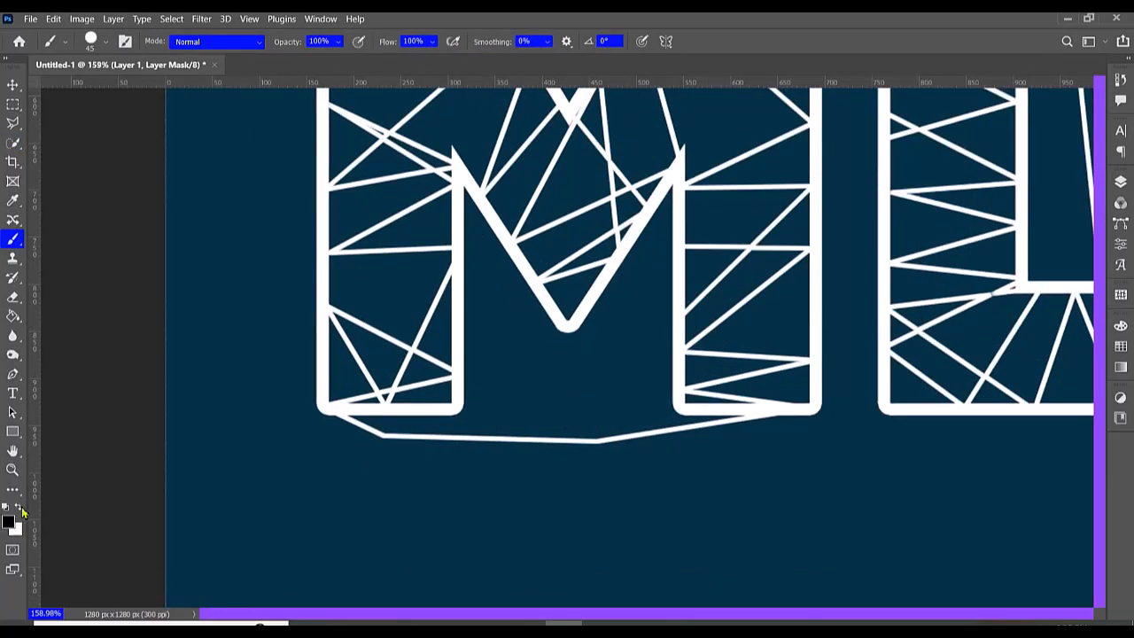
{"action": "mouse_move", "coordinate": [333, 429]}
{"action": "left_mouse_down"}
{"action": "mouse_move", "coordinate": [376, 432]}
{"action": "mouse_move", "coordinate": [333, 431]}
{"action": "mouse_move", "coordinate": [333, 421]}
{"action": "mouse_move", "coordinate": [721, 428]}
{"action": "left_mouse_up"}
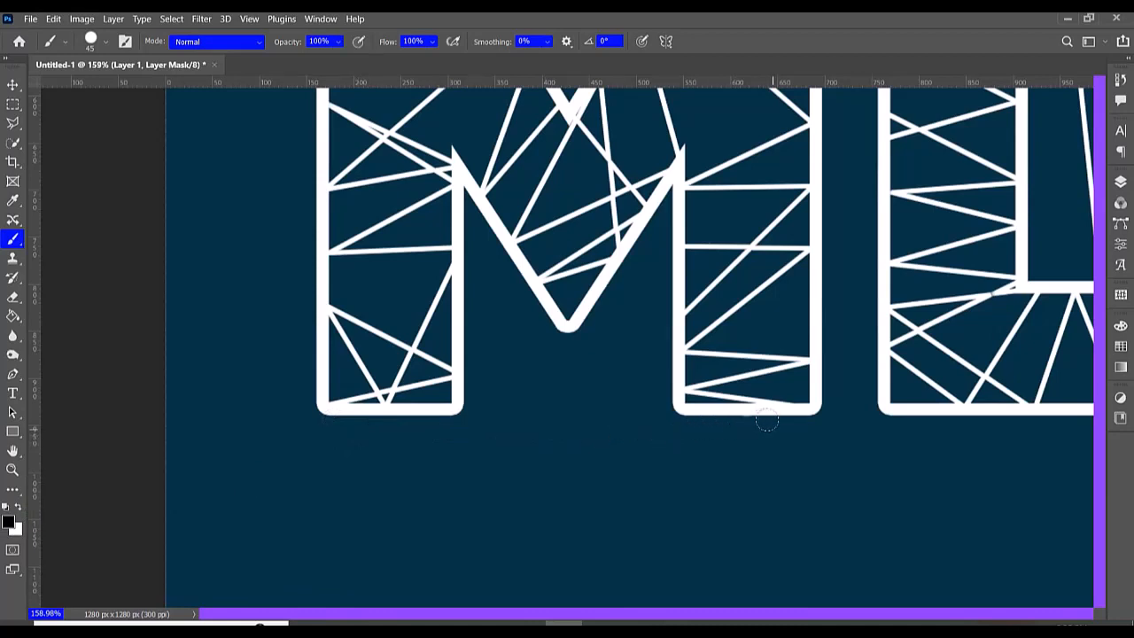
Brush black on Layer 1's mask over the stray line outside the L, from its upper corner down to the foot.
{"action": "scroll", "coordinate": [963, 448], "scroll_direction": "up", "scroll_amount": 6}
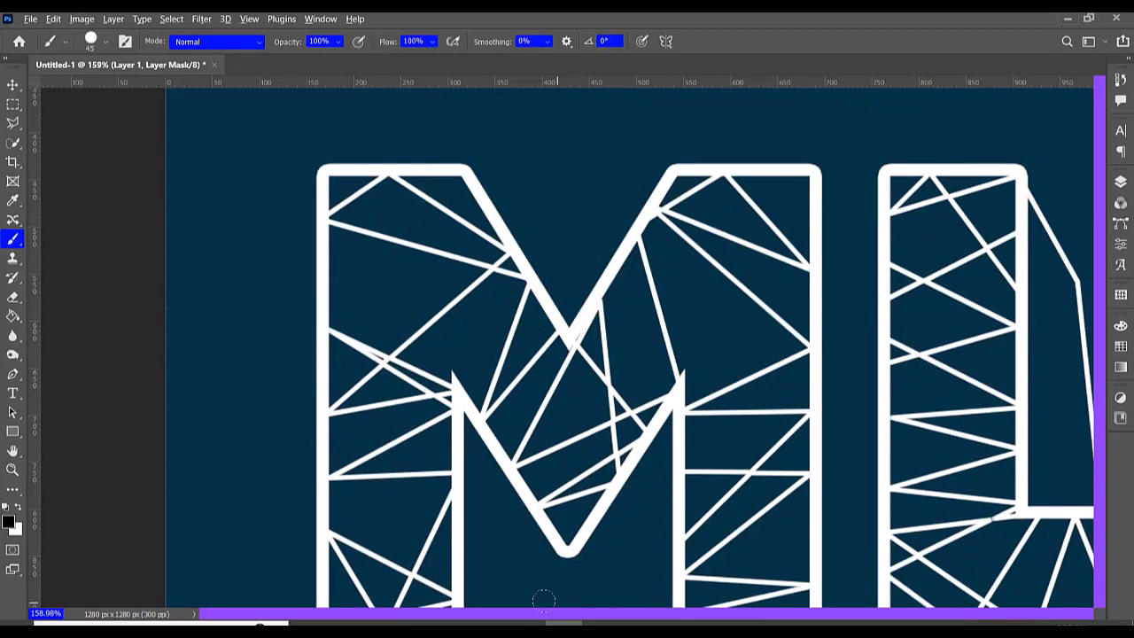
{"action": "scroll", "coordinate": [756, 261], "scroll_direction": "right", "scroll_amount": 6}
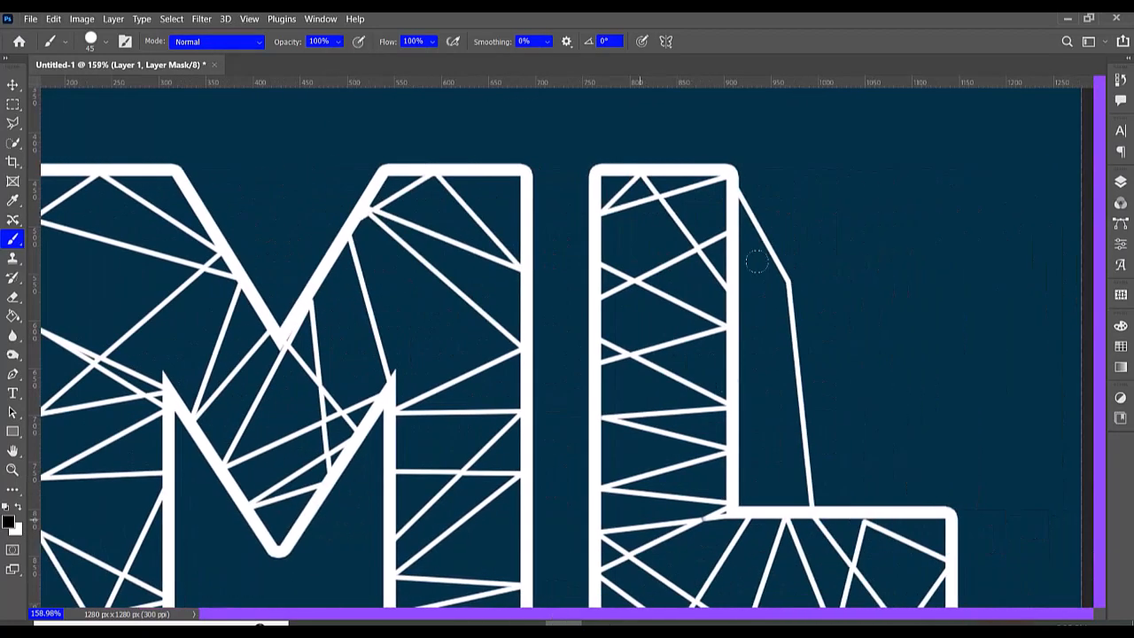
{"action": "scroll", "coordinate": [759, 198], "scroll_direction": "up", "scroll_amount": 2, "text": "alt"}
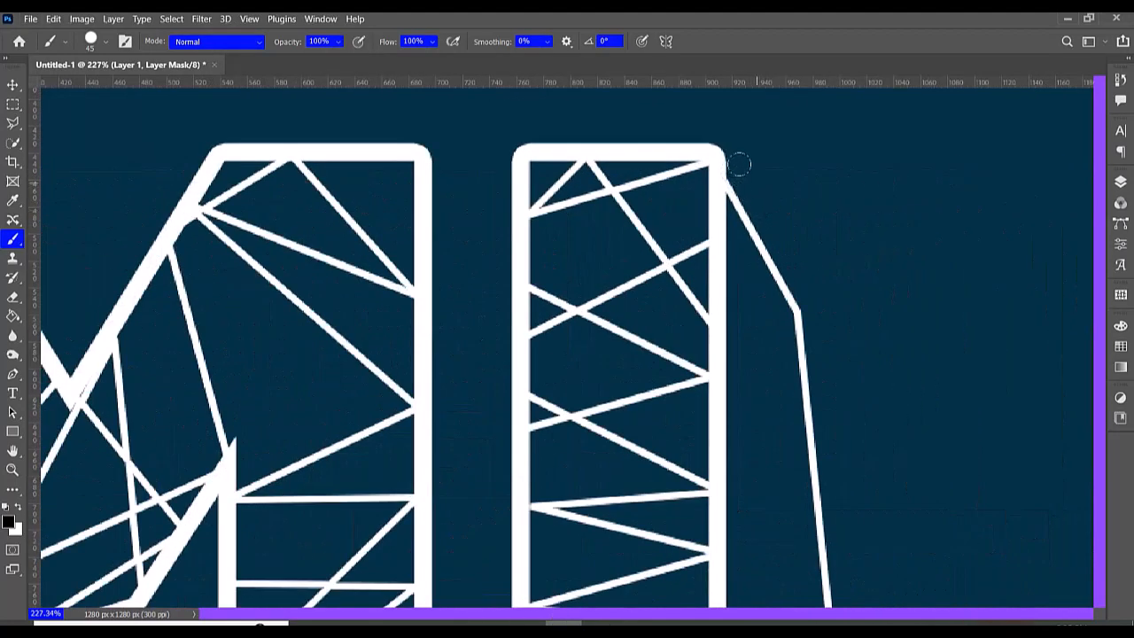
{"action": "mouse_move", "coordinate": [739, 164]}
{"action": "left_mouse_down"}
{"action": "mouse_move", "coordinate": [792, 463]}
{"action": "mouse_move", "coordinate": [816, 536]}
{"action": "left_mouse_up"}
{"action": "scroll", "coordinate": [813, 399], "scroll_direction": "down", "scroll_amount": 1}
{"action": "scroll", "coordinate": [813, 398], "scroll_direction": "down", "scroll_amount": 2}
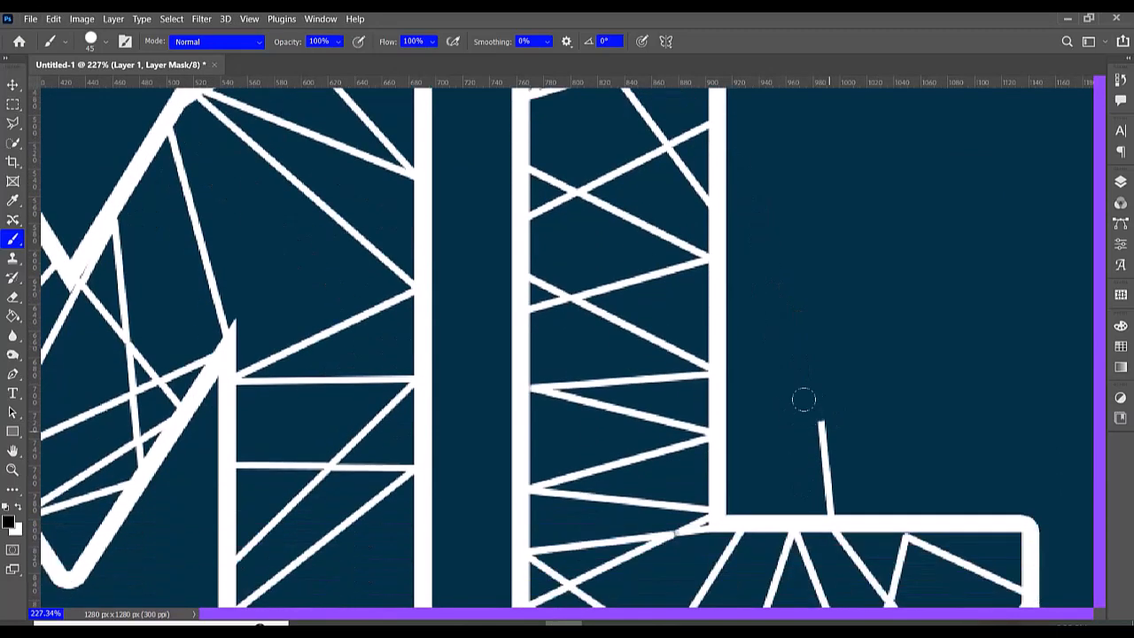
{"action": "left_click_drag", "start_coordinate": [809, 411], "coordinate": [825, 502]}
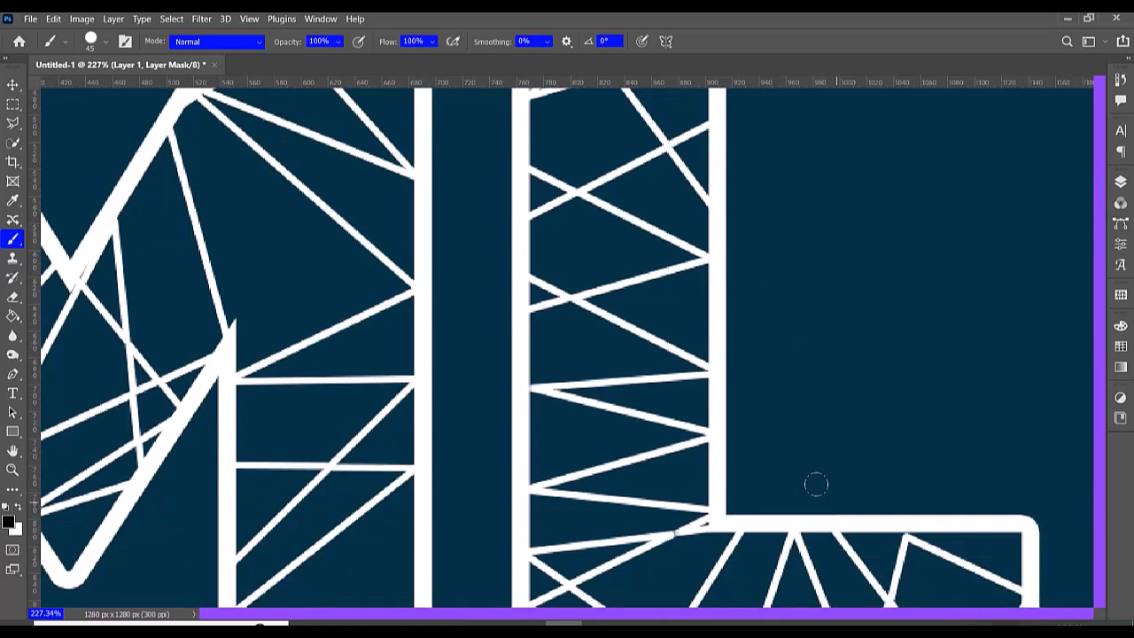
Fit the whole canvas on screen to review the ML line effect and switch to the Move tool.
{"action": "scroll", "coordinate": [717, 282], "scroll_direction": "down", "scroll_amount": 5}
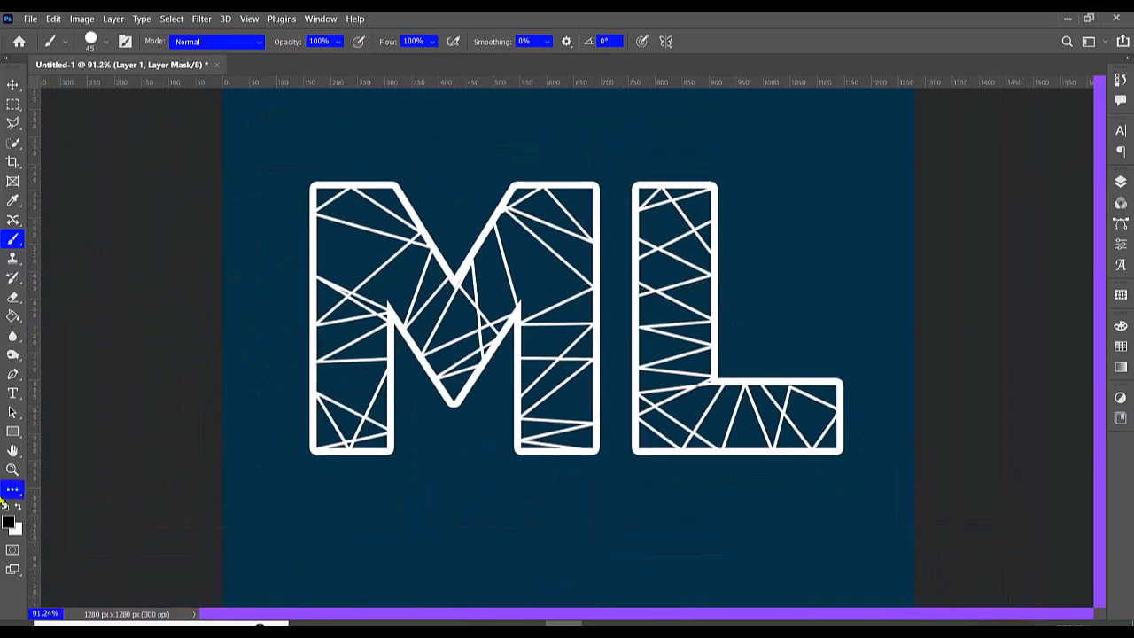
{"action": "left_click", "coordinate": [13, 471]}
{"action": "right_click", "coordinate": [427, 467]}
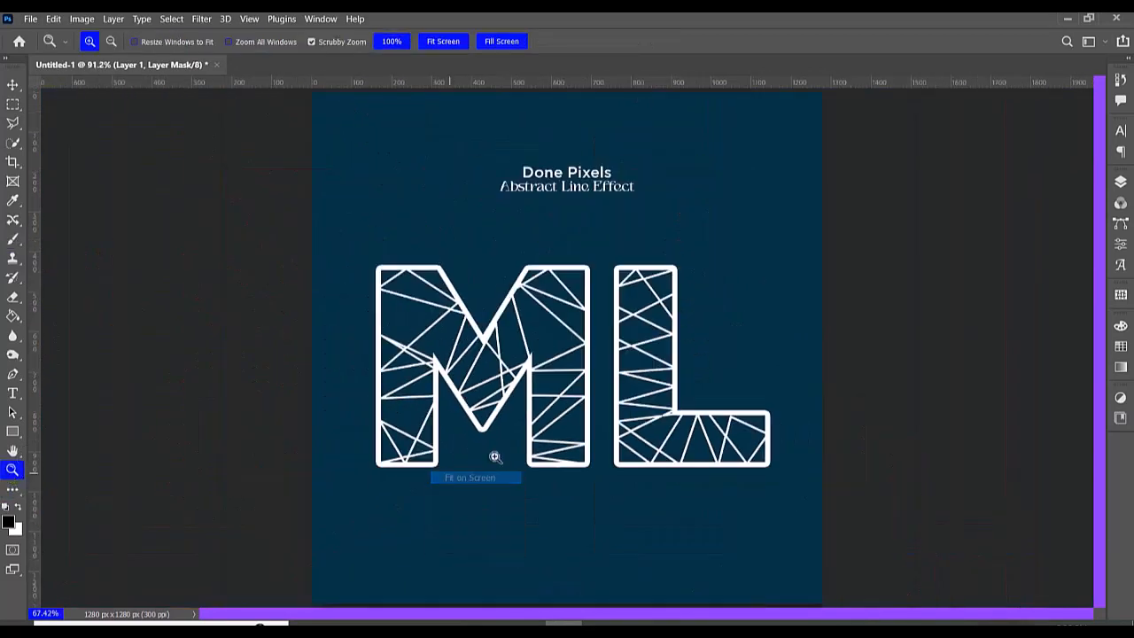
{"action": "left_click", "coordinate": [453, 478]}
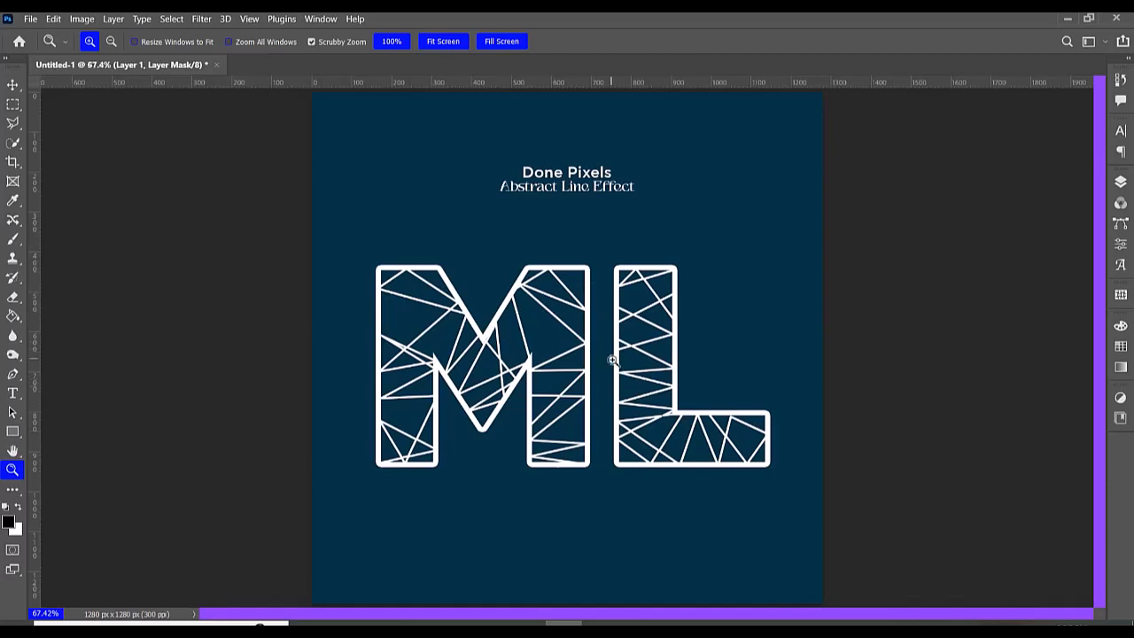
{"action": "left_click", "coordinate": [12, 84]}
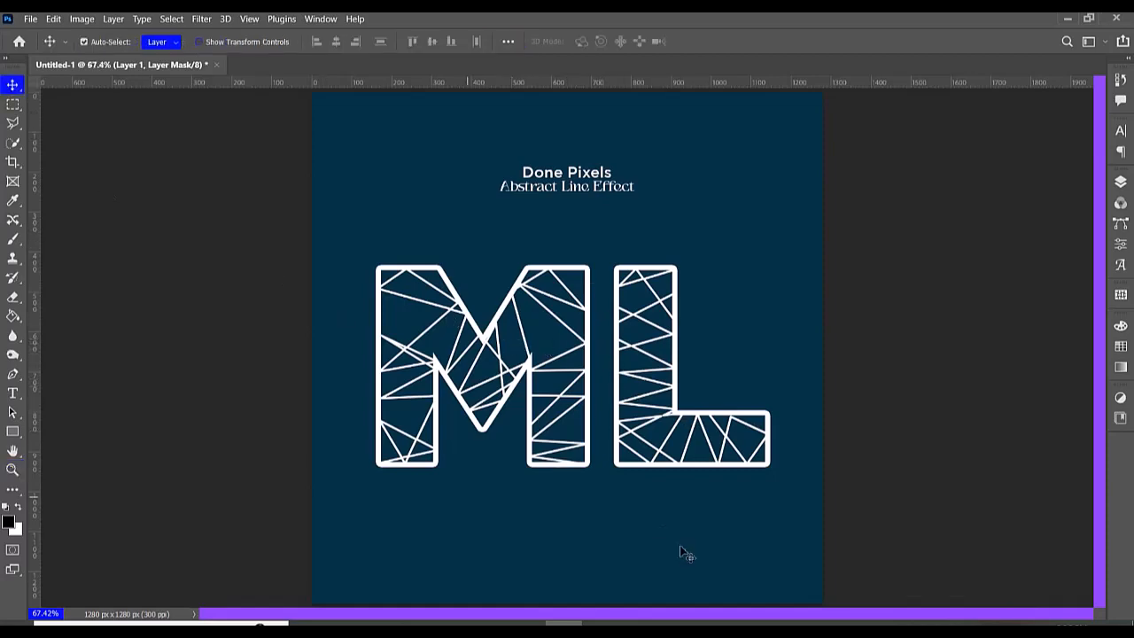